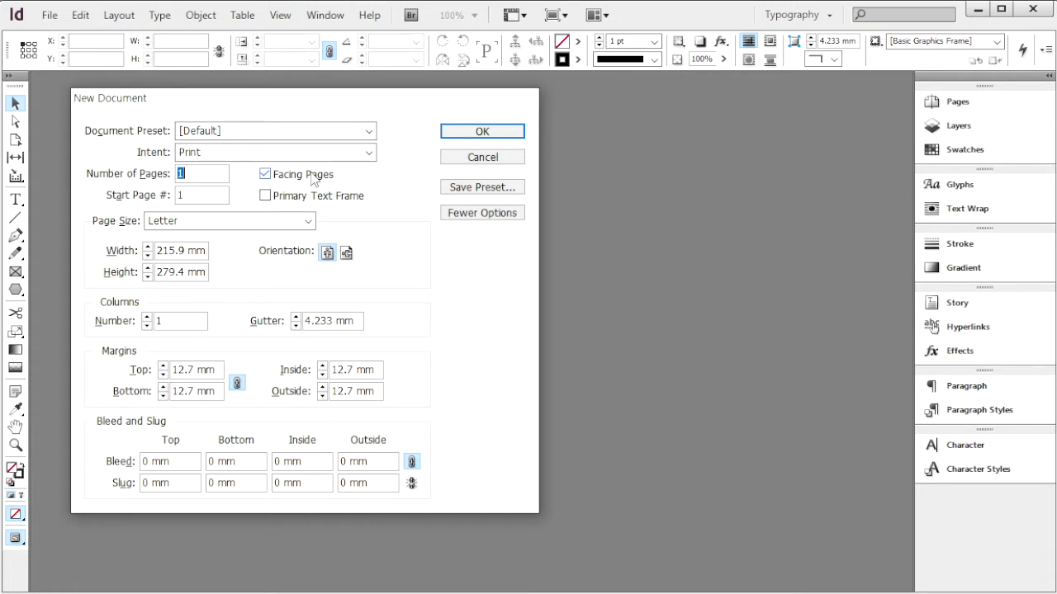
Set the new document to 6 pages with a page size of 160 mm wide by 195 mm high
{"action": "type", "text": "6"}
{"action": "key", "text": "Tab"}
{"action": "key", "text": "Tab"}
{"action": "key", "text": "Tab"}
{"action": "key", "text": "Tab"}
{"action": "key", "text": "Tab"}
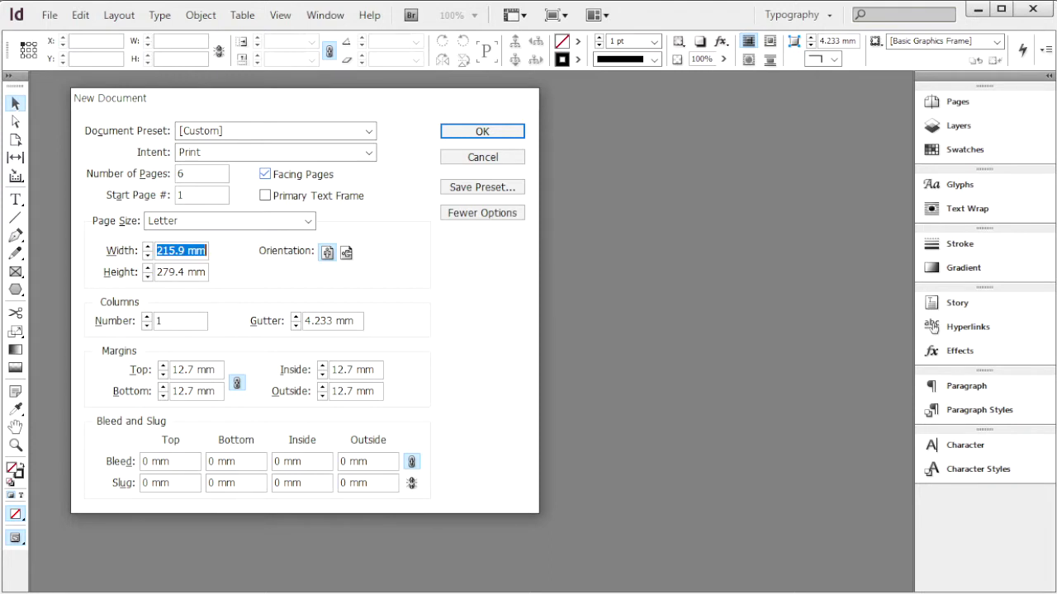
{"action": "type", "text": "160"}
{"action": "key", "text": "Tab"}
{"action": "type", "text": "1"}
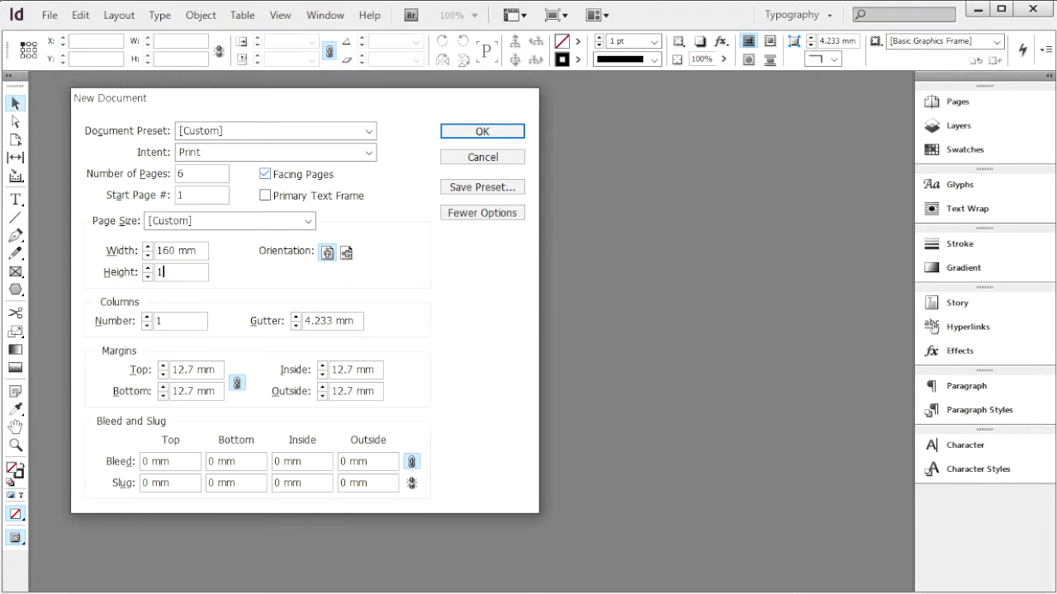
{"action": "type", "text": "95"}
Set the page layout to 2 columns with a 4 mm gutter
{"action": "key", "text": "Tab"}
{"action": "key", "text": "Tab"}
{"action": "type", "text": "2"}
{"action": "key", "text": "Tab"}
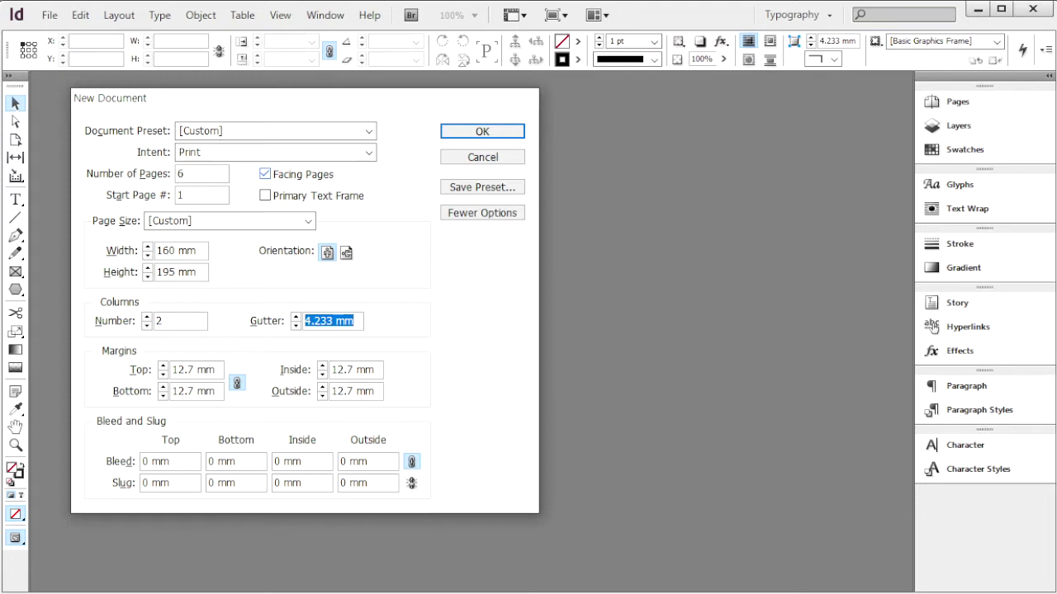
{"action": "type", "text": "4"}
{"action": "key", "text": "Tab"}
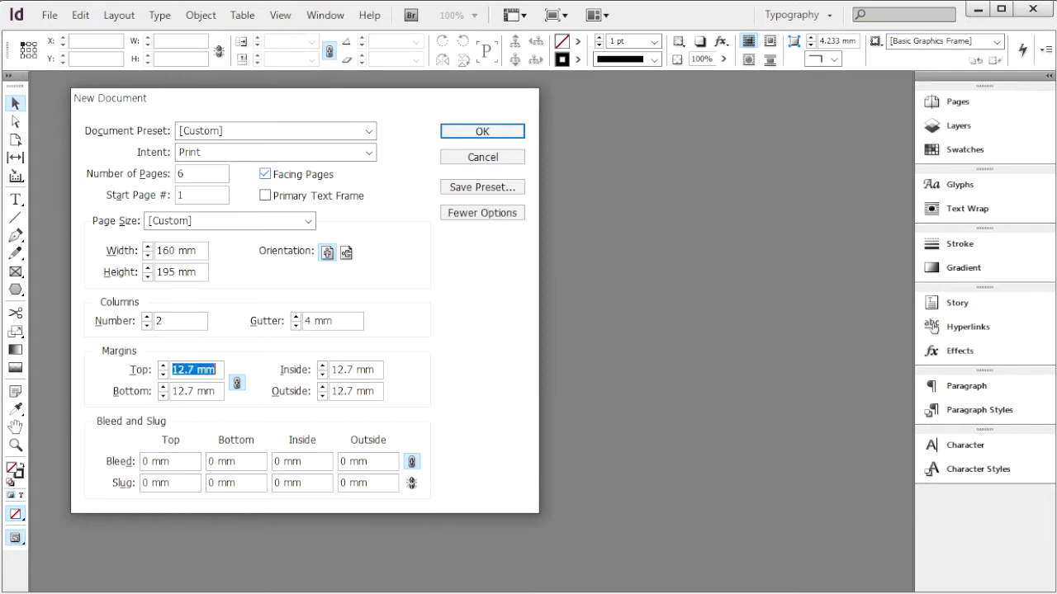
Set all margins to 20 mm and the bleed to 3 mm, and create the document
{"action": "type", "text": "20"}
{"action": "key", "text": "Tab"}
{"action": "key", "text": "Tab"}
{"action": "key", "text": "Tab"}
{"action": "key", "text": "Tab"}
{"action": "key", "text": "Tab"}
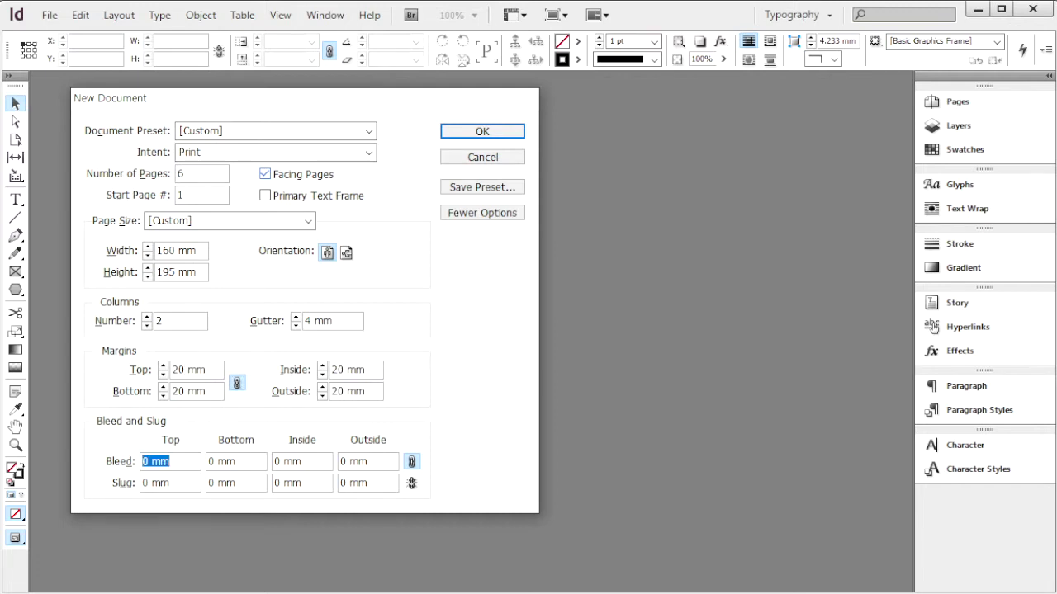
{"action": "type", "text": "3"}
{"action": "left_click", "coordinate": [512, 134]}
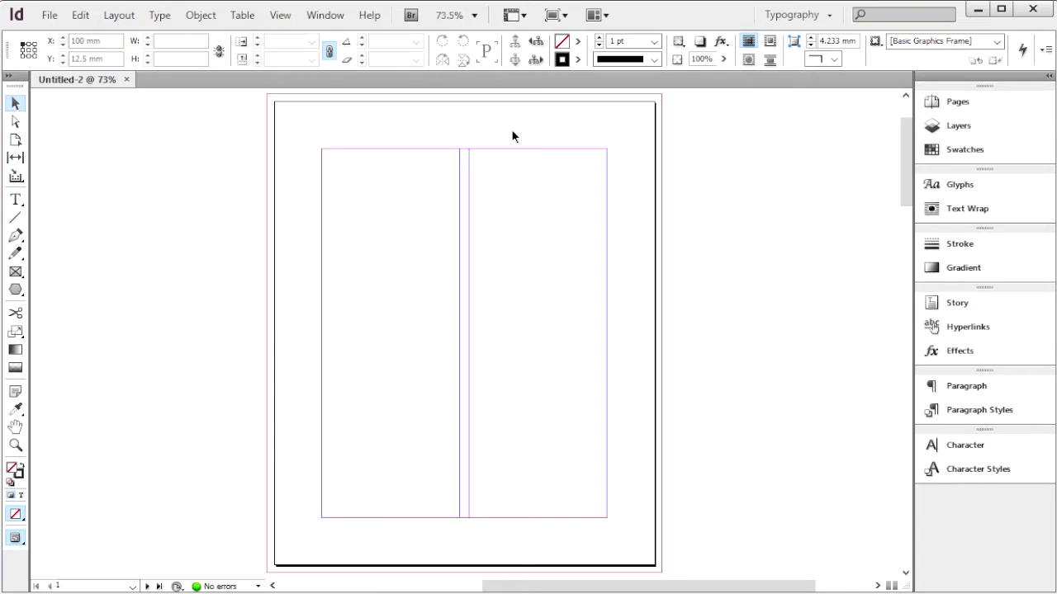
Show the rulers and check the page briefly in Preview mode
{"action": "key", "text": "ctrl+r"}
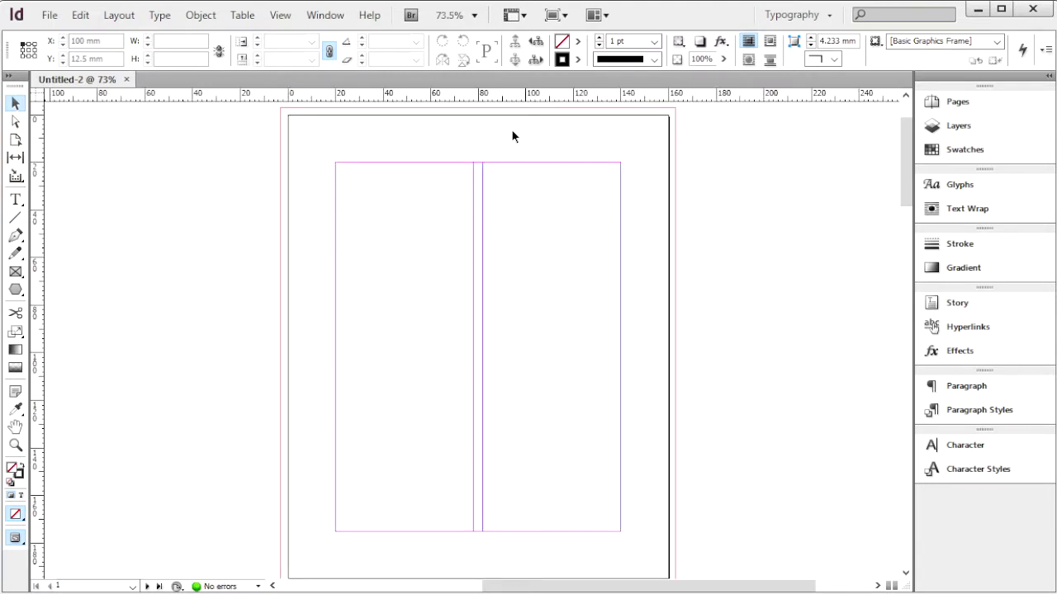
{"action": "key", "text": "w"}
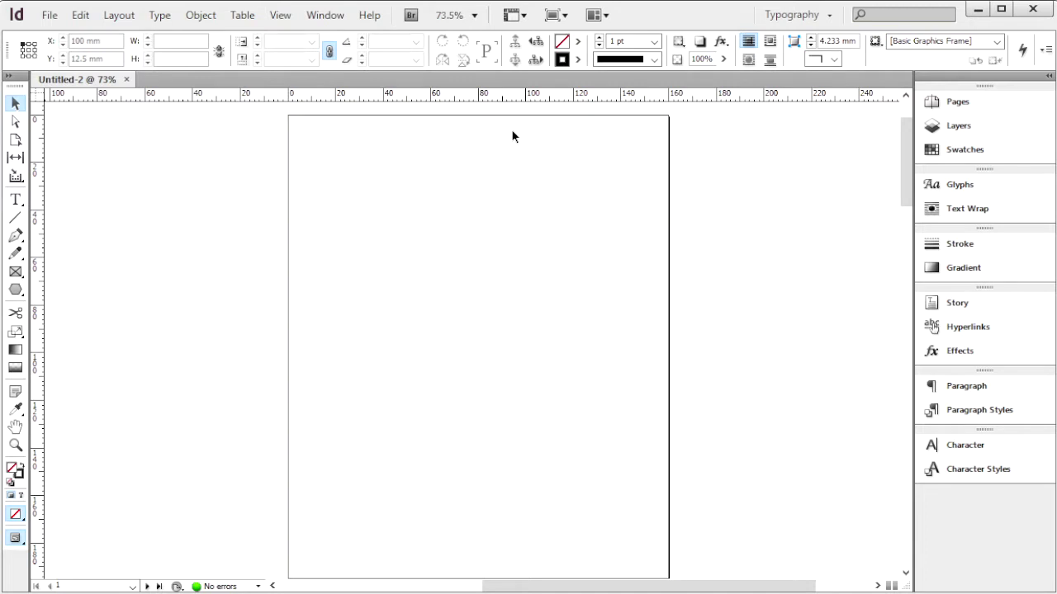
{"action": "key", "text": "w"}
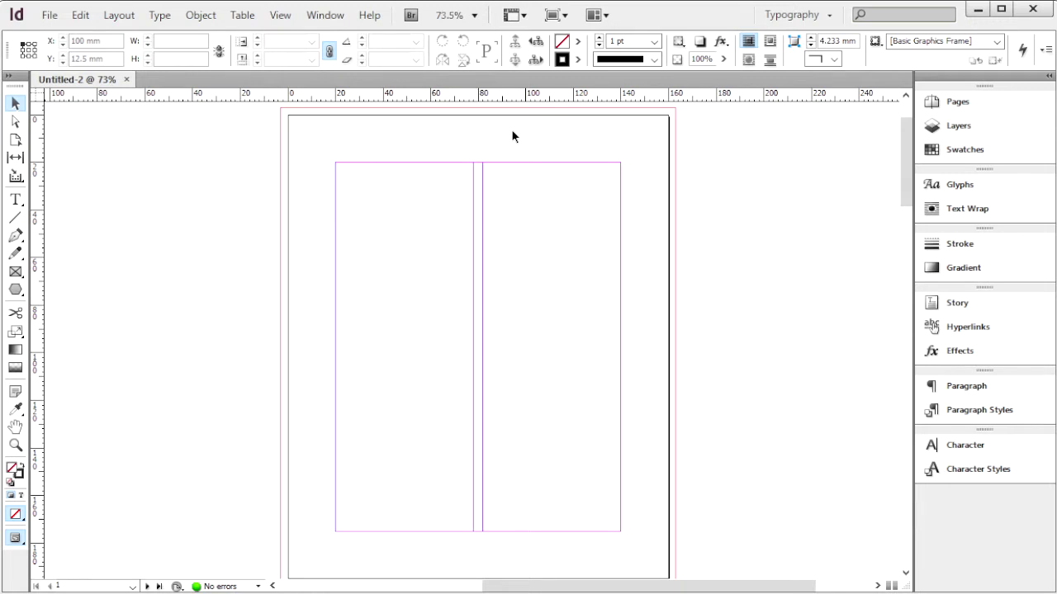
{"action": "key", "text": "ctrl+apostrophe"}
{"action": "key", "text": "ctrl+apostrophe"}
Disallow document pages to shuffle and move page 6 in front of page 1 so the two form a facing spread
{"action": "left_click", "coordinate": [325, 15]}
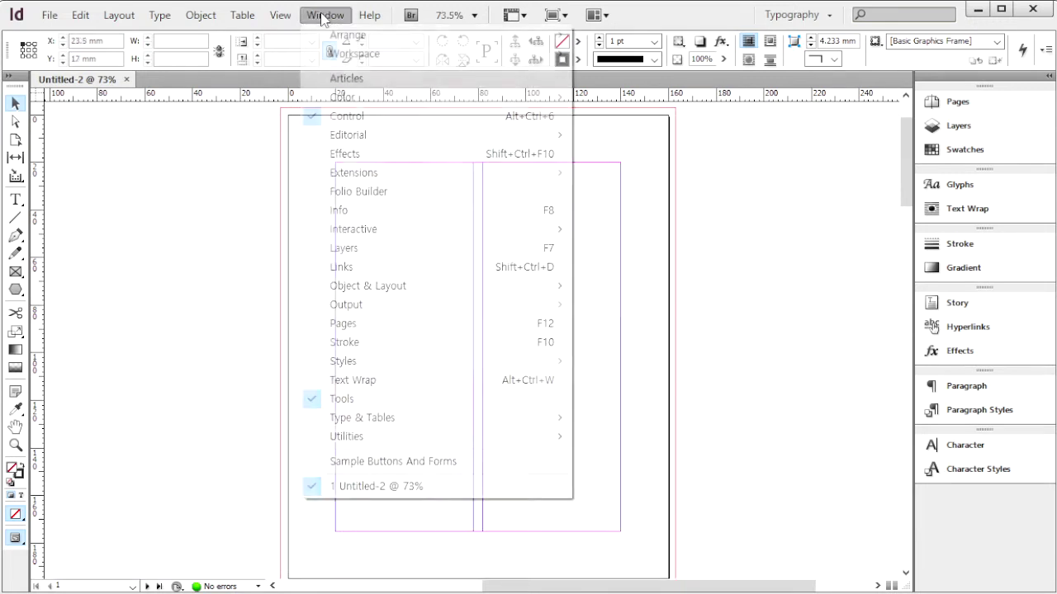
{"action": "left_click", "coordinate": [437, 323]}
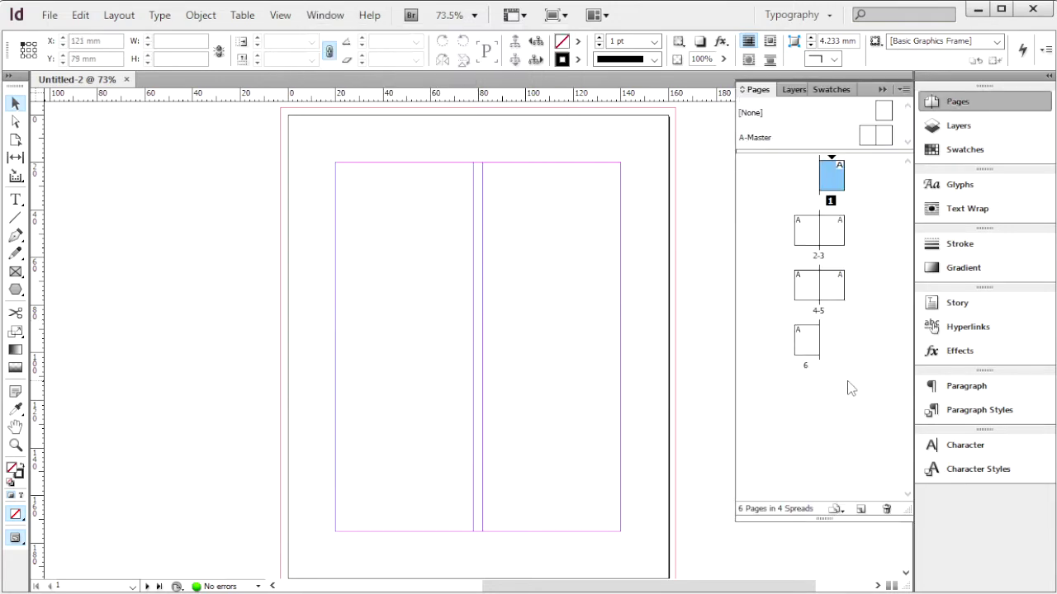
{"action": "double_click", "coordinate": [831, 174]}
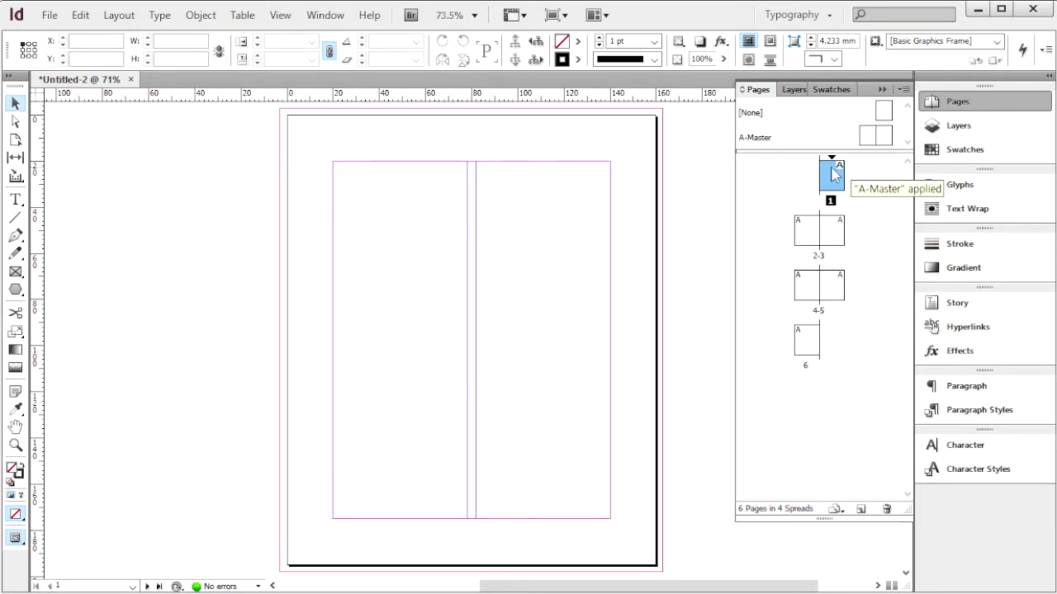
{"action": "right_click", "coordinate": [834, 174]}
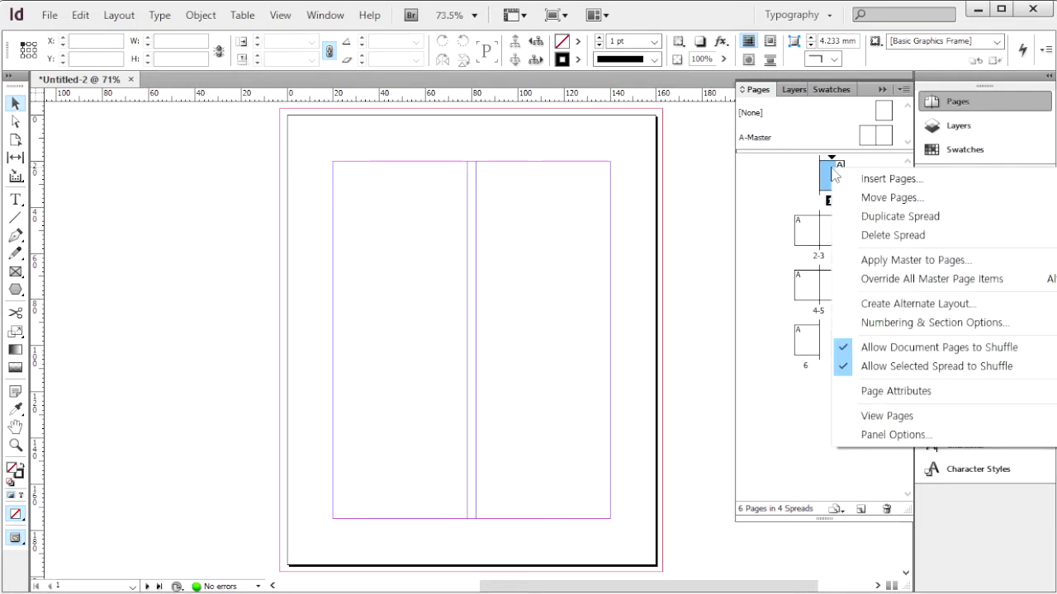
{"action": "left_click", "coordinate": [938, 348]}
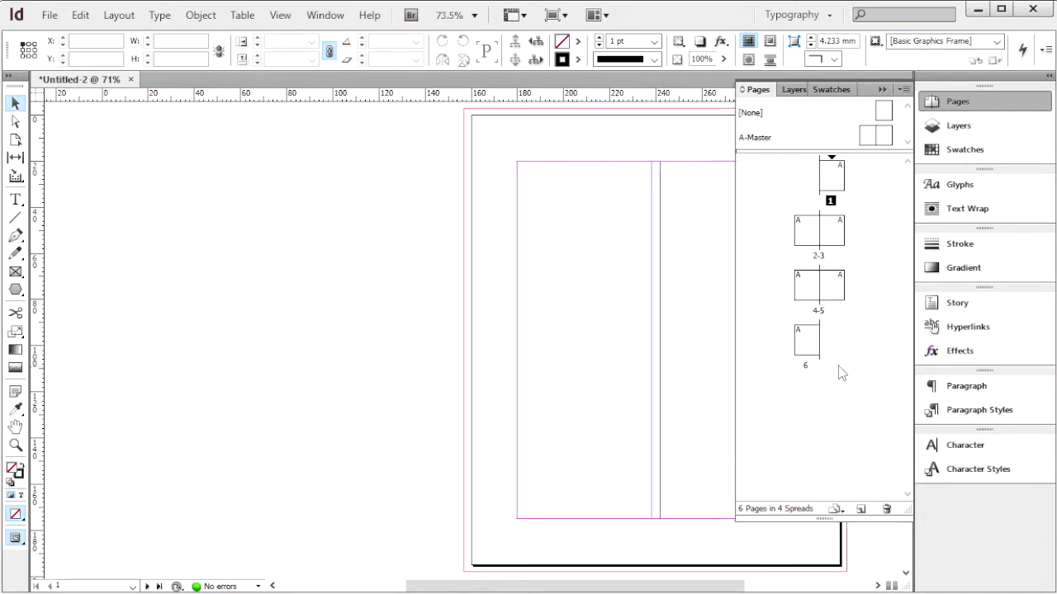
{"action": "left_click_drag", "start_coordinate": [805, 349], "coordinate": [815, 172]}
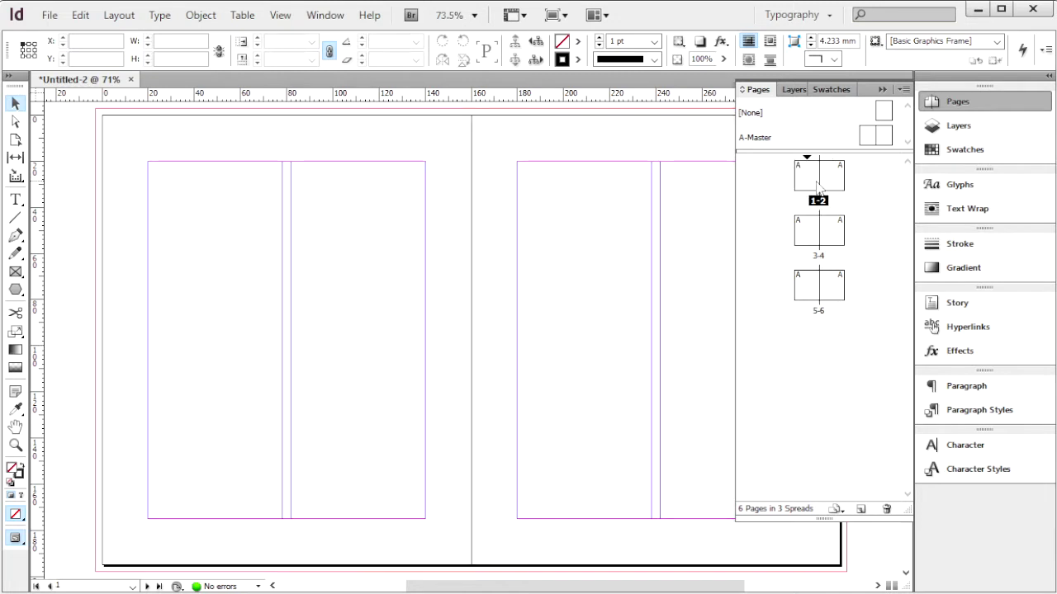
Start creating layout guides for the first spread with 3 rows and a 4 mm row gutter
{"action": "left_click", "coordinate": [119, 16]}
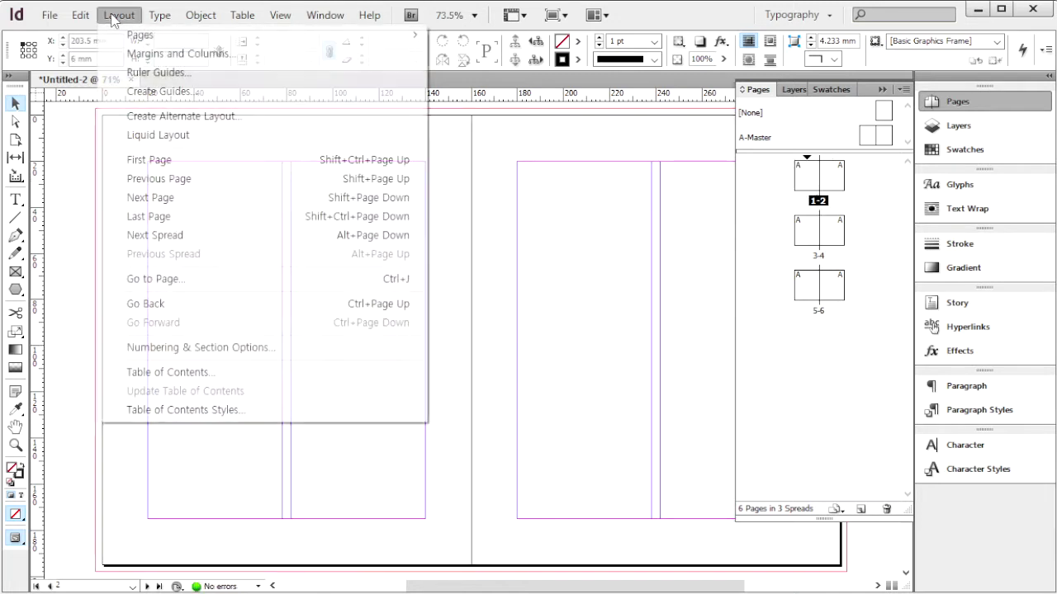
{"action": "left_click", "coordinate": [153, 92]}
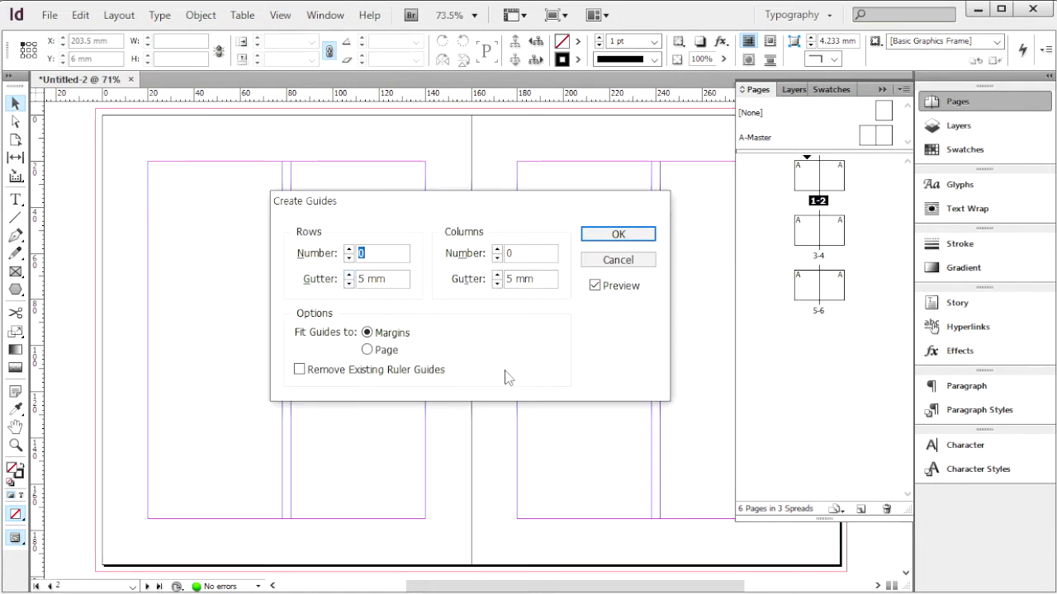
{"action": "type", "text": "3"}
{"action": "key", "text": "Tab"}
{"action": "type", "text": "4"}
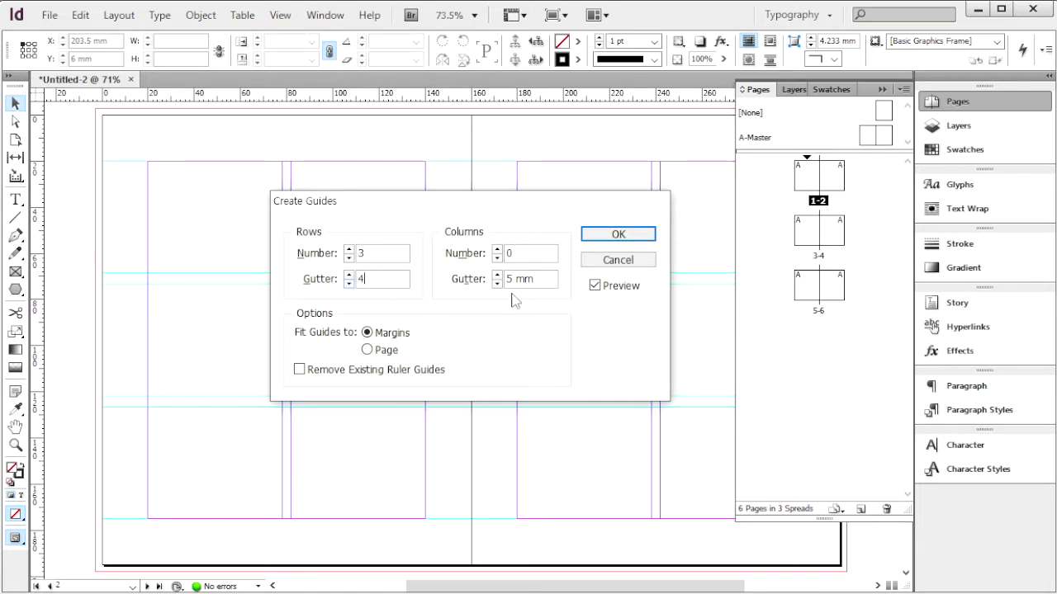
{"action": "key", "text": "Tab"}
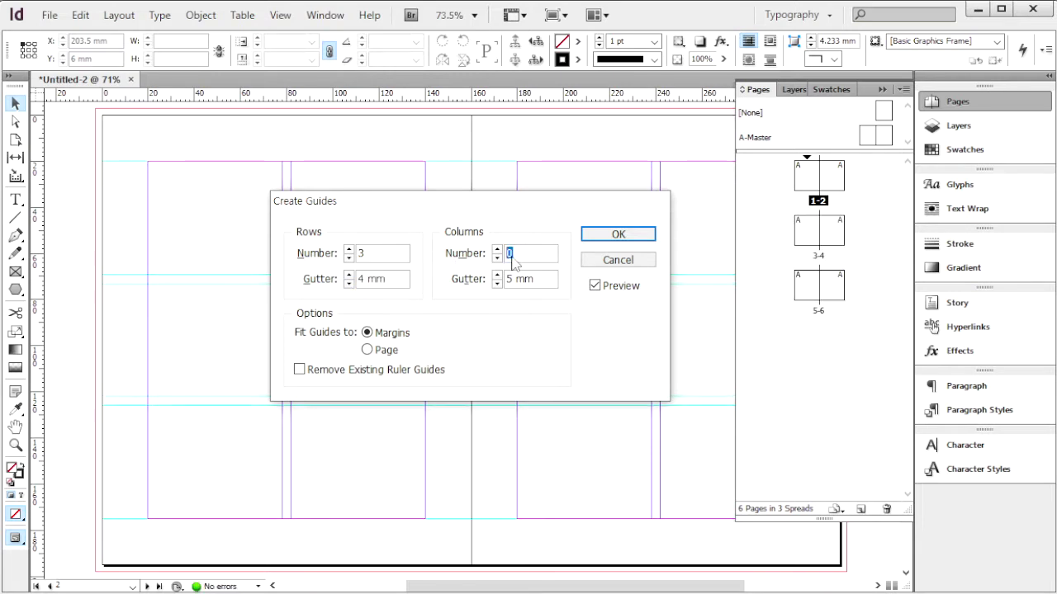
Set 2 guide columns with a 4 mm gutter, fit the guides to the page and create them
{"action": "type", "text": "2"}
{"action": "key", "text": "Tab"}
{"action": "type", "text": "4"}
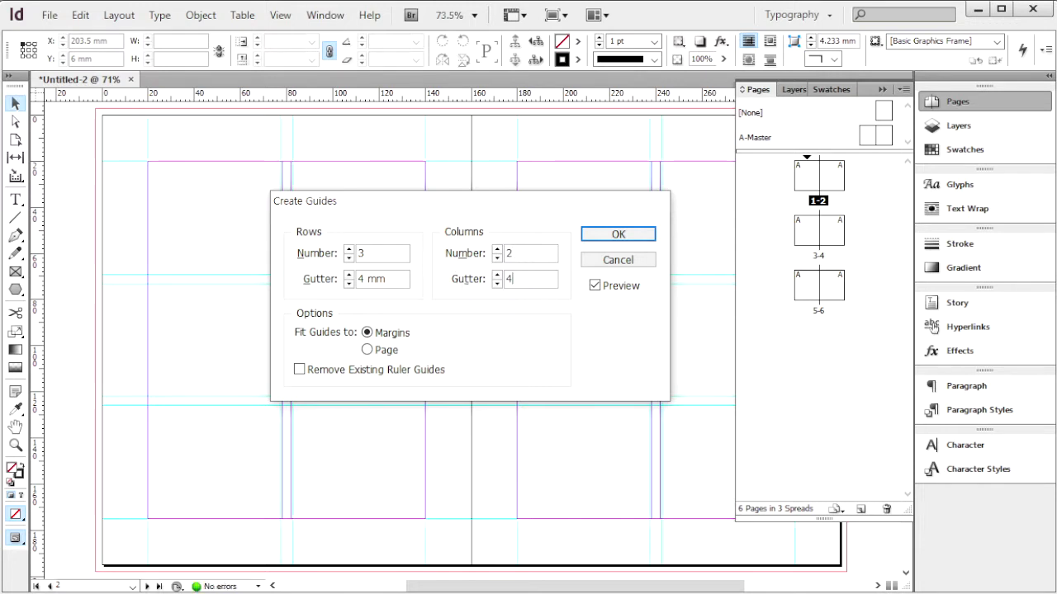
{"action": "left_click", "coordinate": [388, 351]}
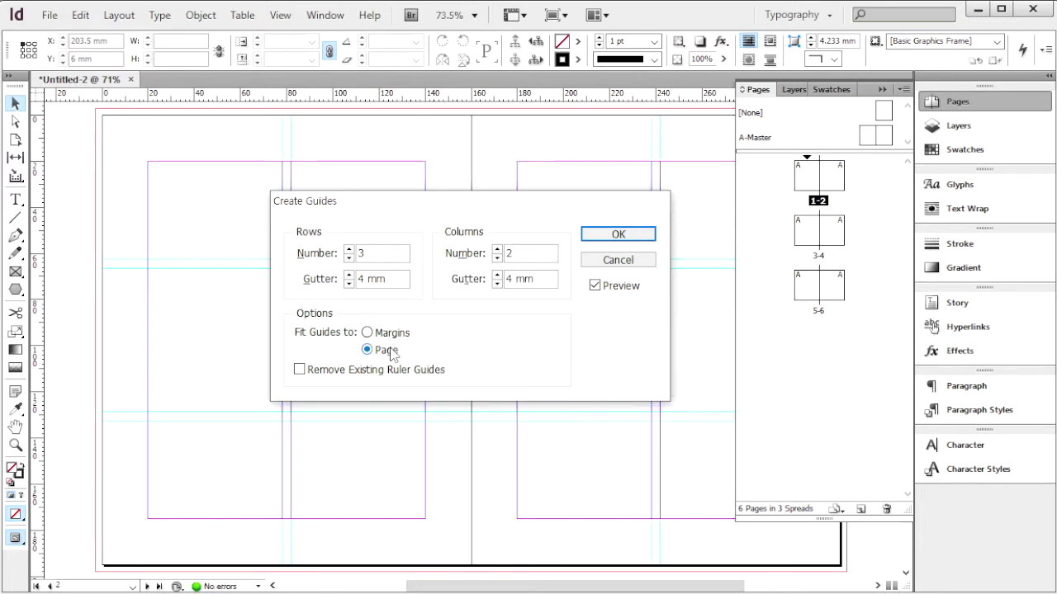
{"action": "left_click", "coordinate": [618, 235]}
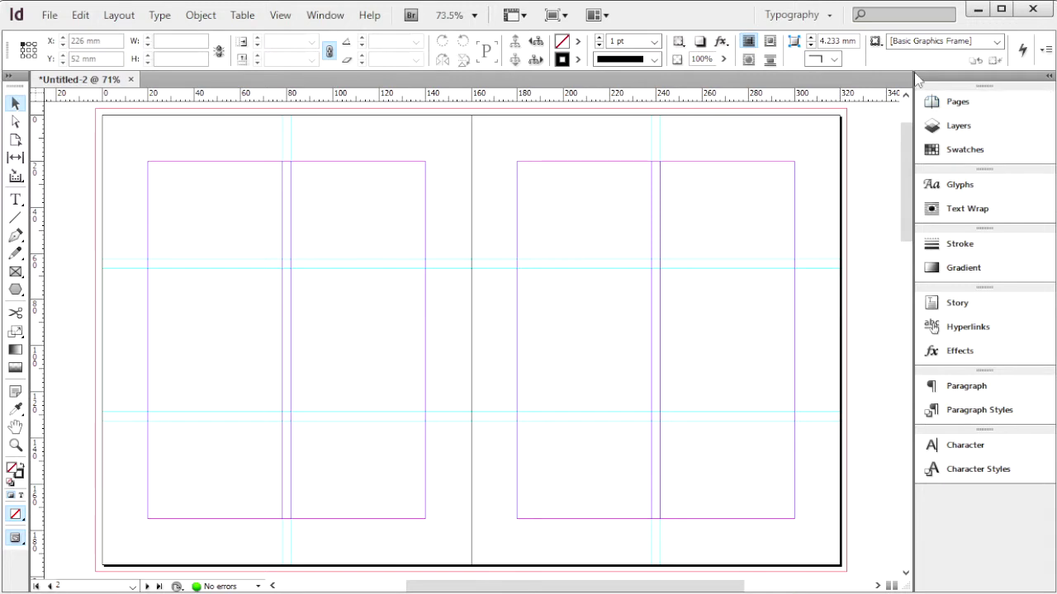
On the left page of A-Master, draw a text frame about 29 by 7.5 mm just inside the lower-left margin corner
{"action": "left_click", "coordinate": [977, 111]}
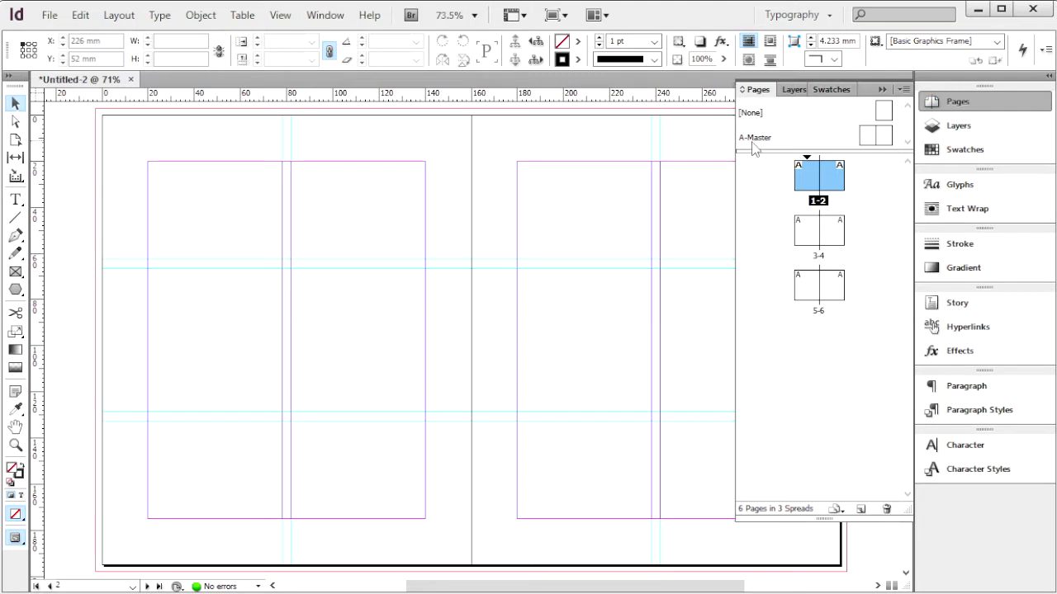
{"action": "double_click", "coordinate": [866, 137]}
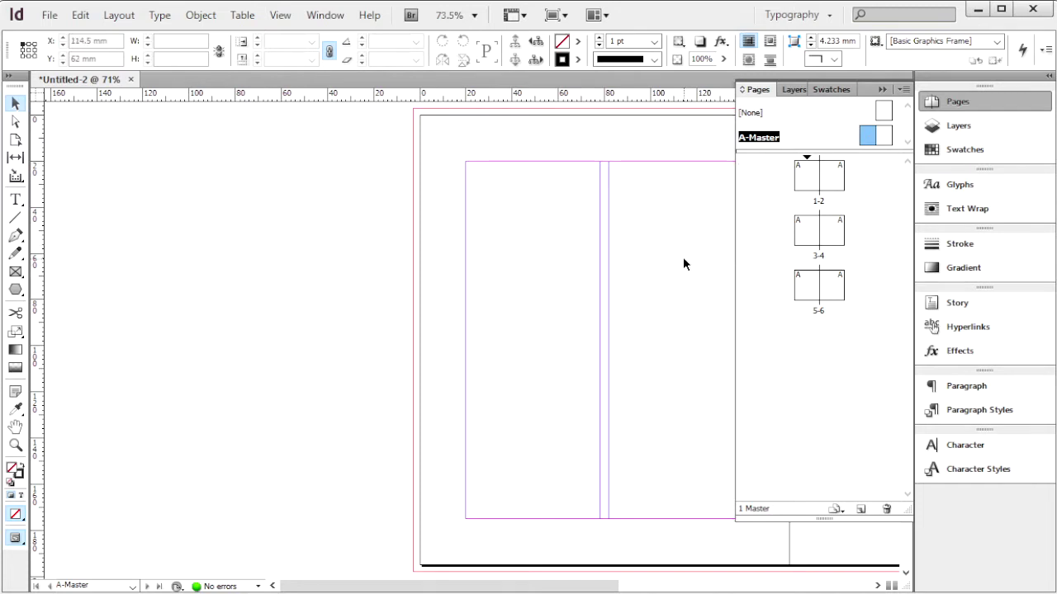
{"action": "left_click", "coordinate": [474, 15]}
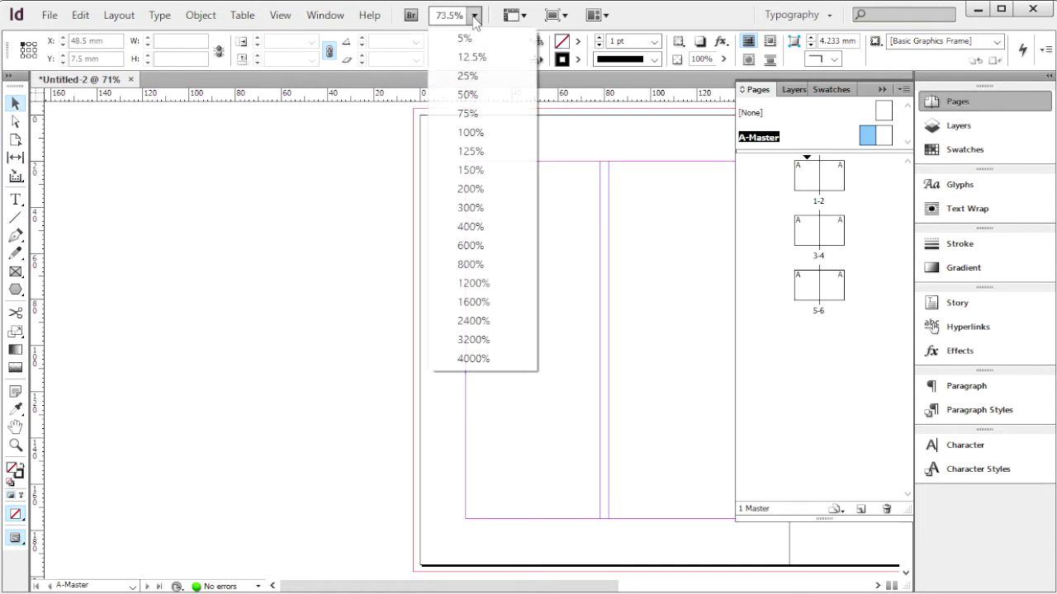
{"action": "left_click", "coordinate": [465, 226]}
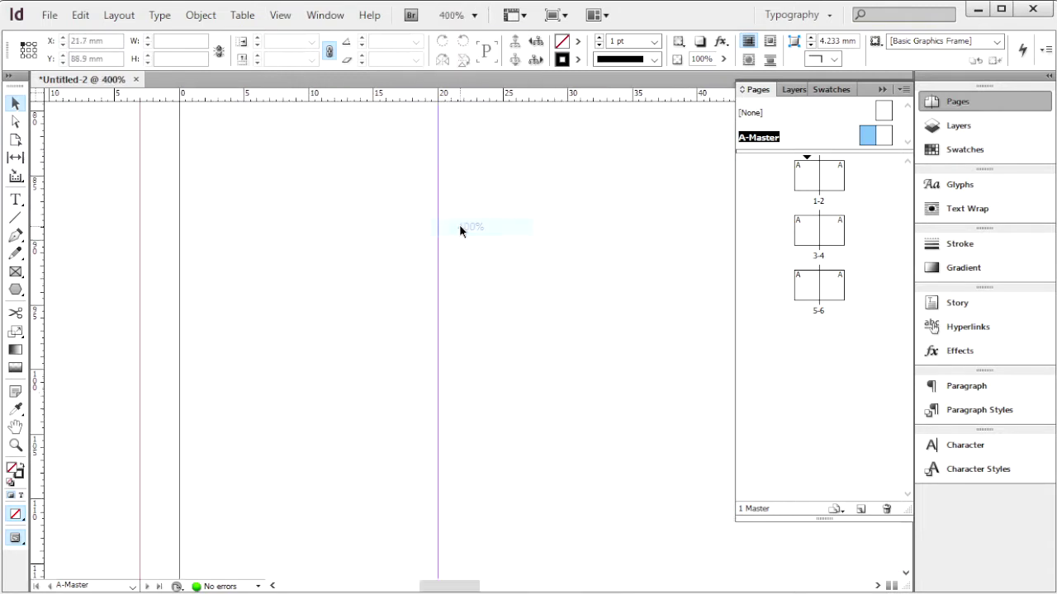
{"action": "key", "text": "h"}
{"action": "scroll", "coordinate": [245, 297], "scroll_direction": "right", "scroll_amount": 2}
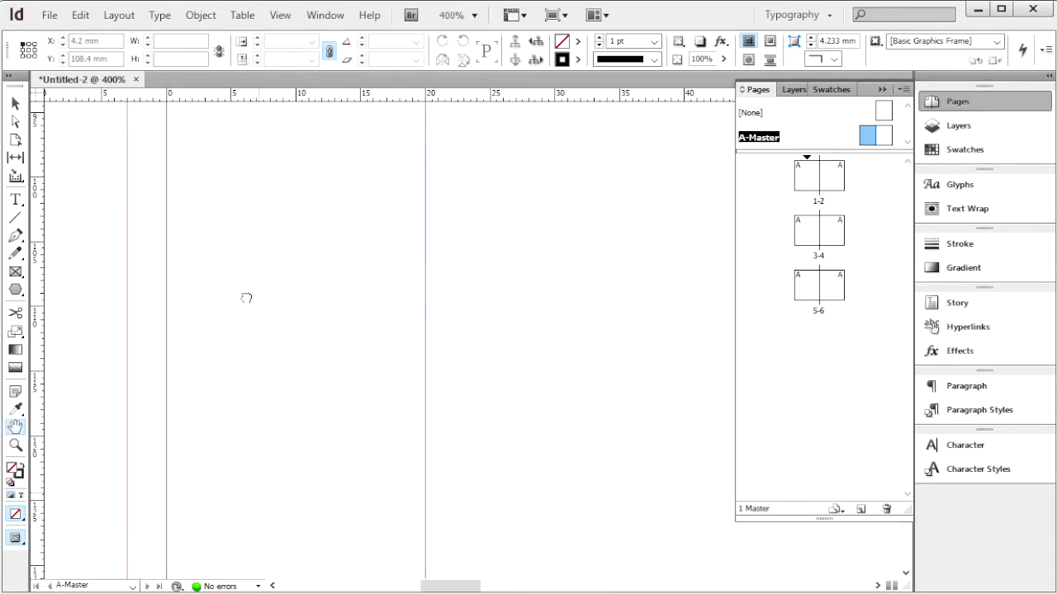
{"action": "scroll", "coordinate": [347, 330], "scroll_direction": "right", "scroll_amount": 2}
{"action": "scroll", "coordinate": [355, 289], "scroll_direction": "down", "scroll_amount": 10}
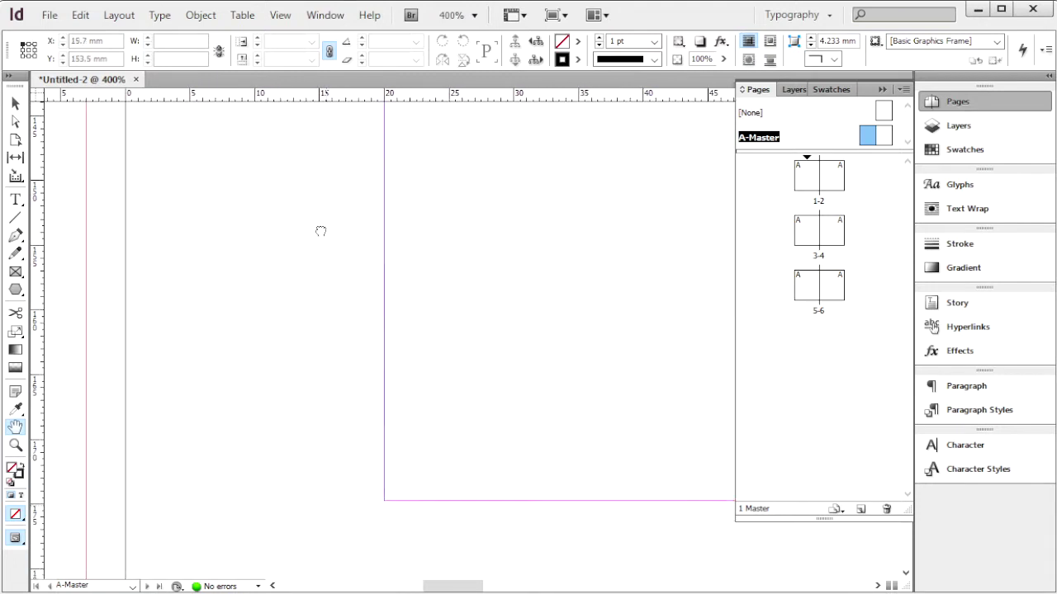
{"action": "left_click_drag", "start_coordinate": [369, 303], "coordinate": [118, 302]}
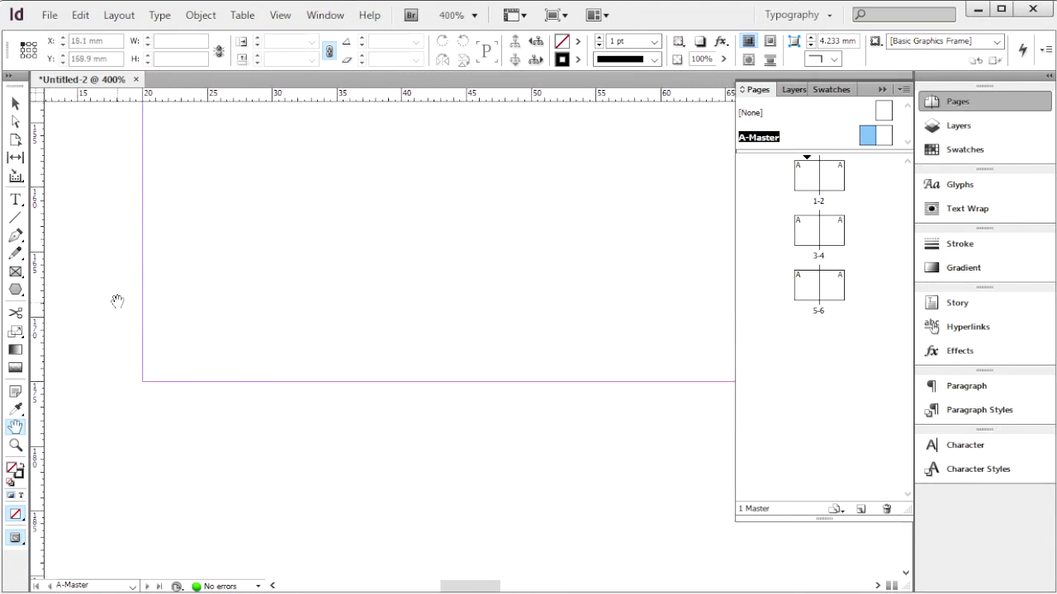
{"action": "key", "text": "t"}
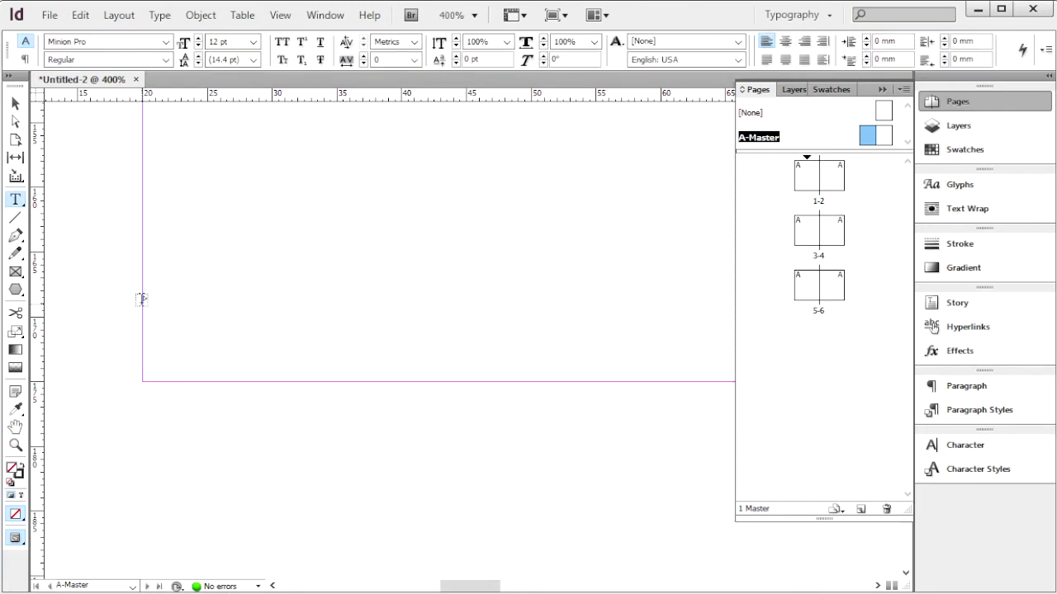
{"action": "left_click_drag", "start_coordinate": [166, 272], "coordinate": [540, 367]}
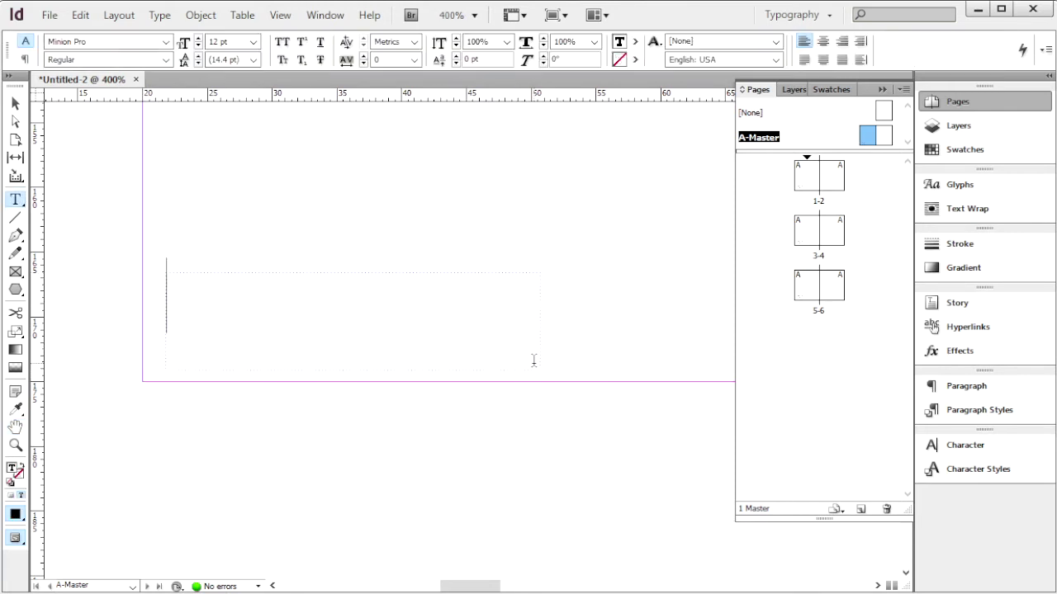
Insert a Current Page Number marker in the new text frame
{"action": "left_click", "coordinate": [161, 15]}
{"action": "mouse_move", "coordinate": [378, 470]}
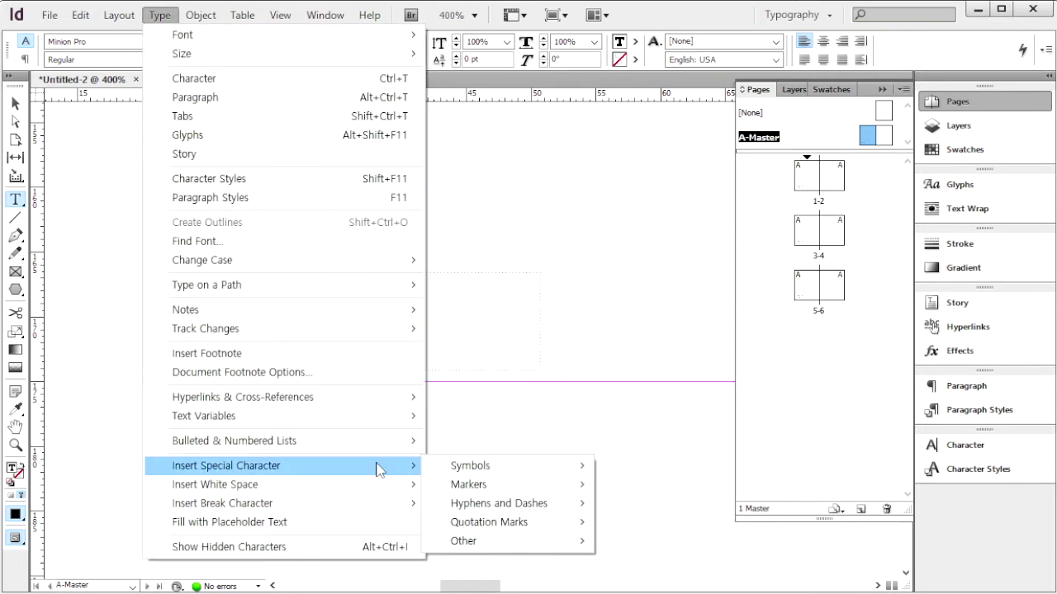
{"action": "mouse_move", "coordinate": [518, 489]}
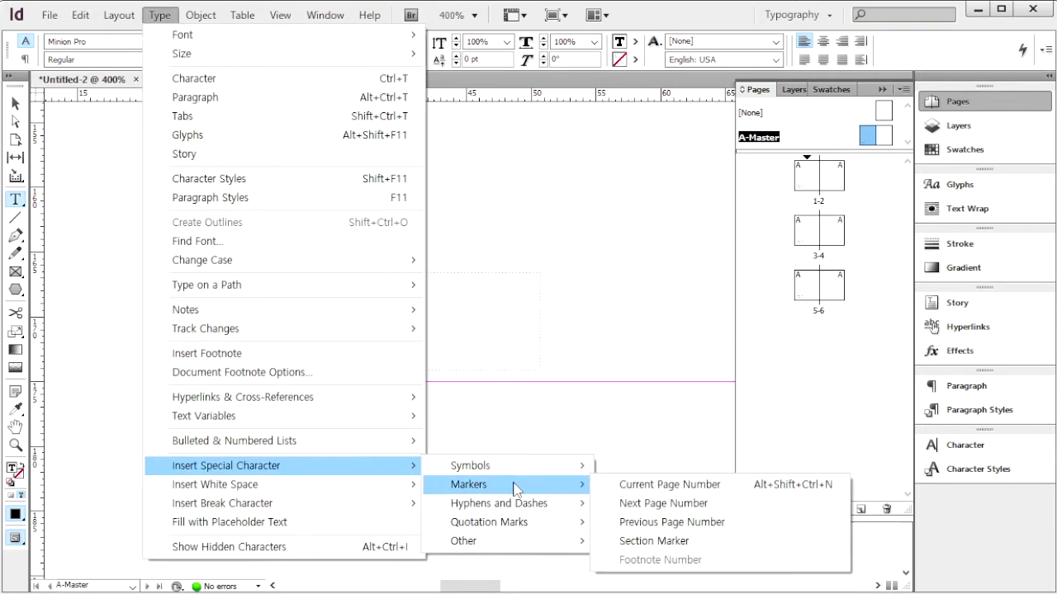
{"action": "left_click", "coordinate": [684, 490]}
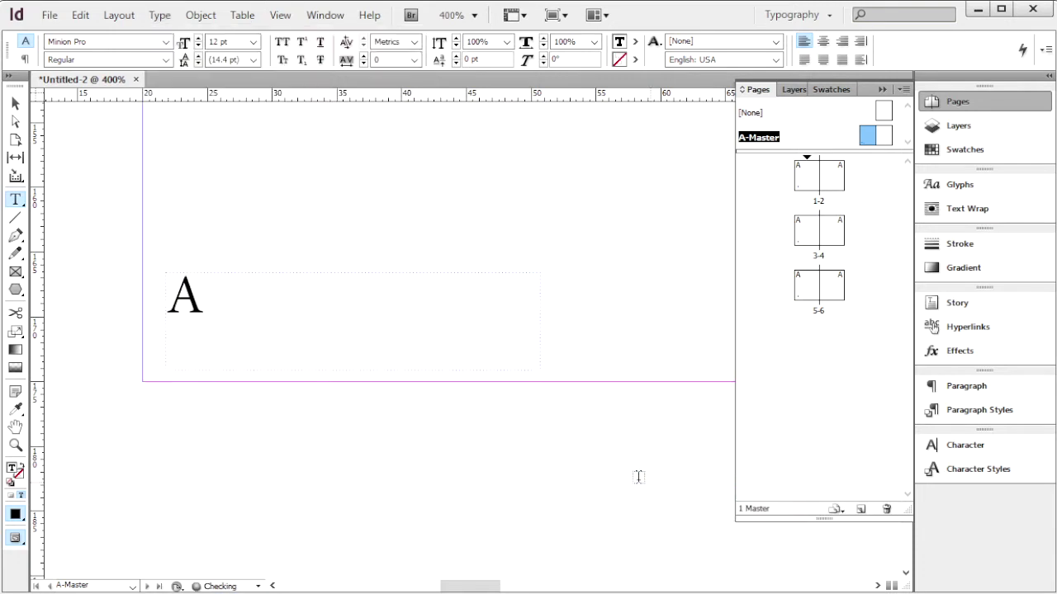
Format the page number marker on the left page of A-Master as Arial Bold at 9 pt
{"action": "double_click", "coordinate": [185, 296]}
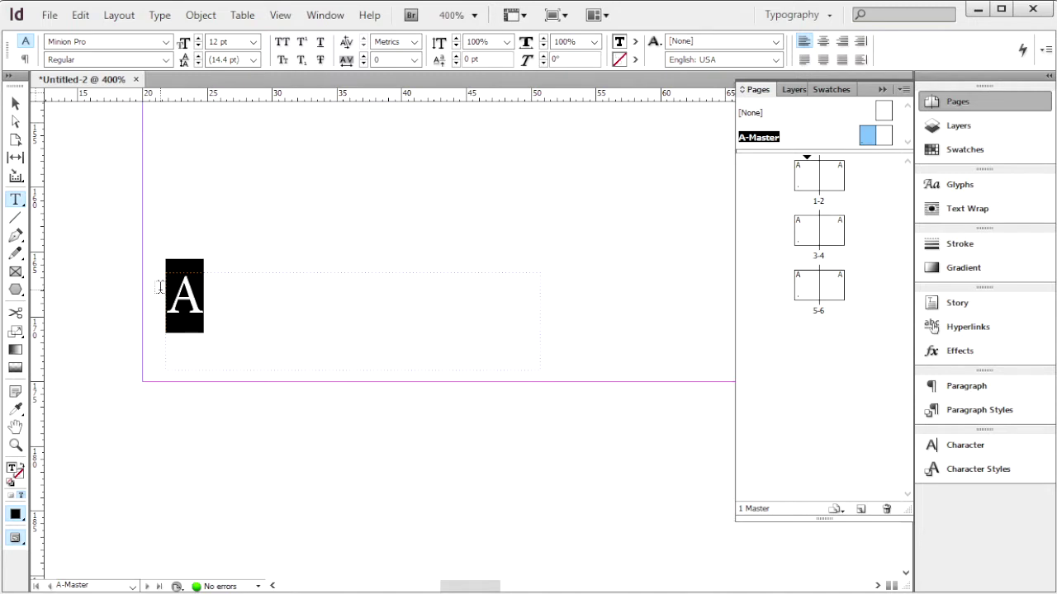
{"action": "left_click", "coordinate": [166, 42]}
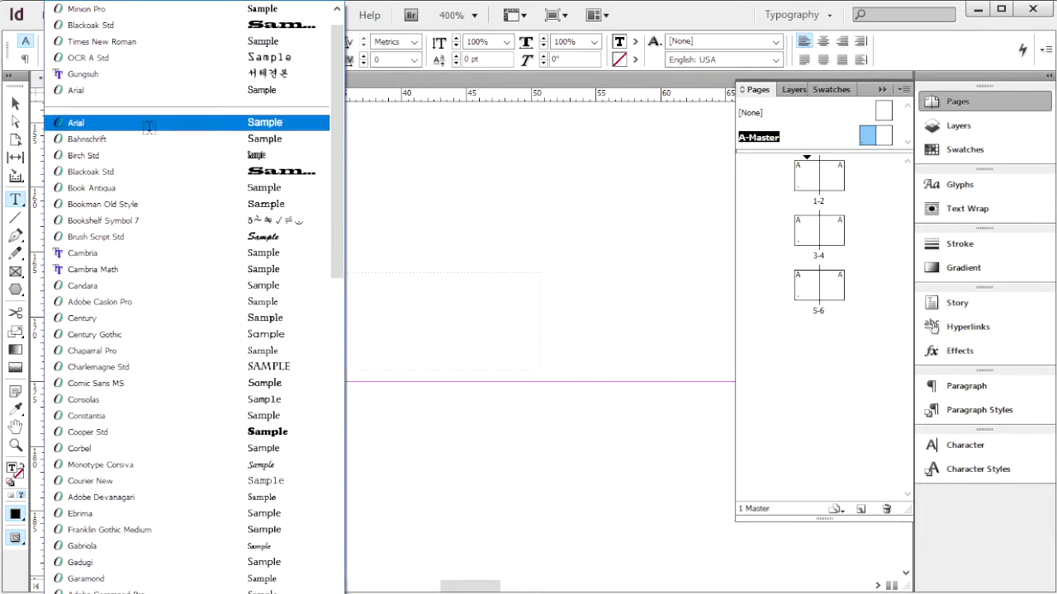
{"action": "left_click", "coordinate": [148, 123]}
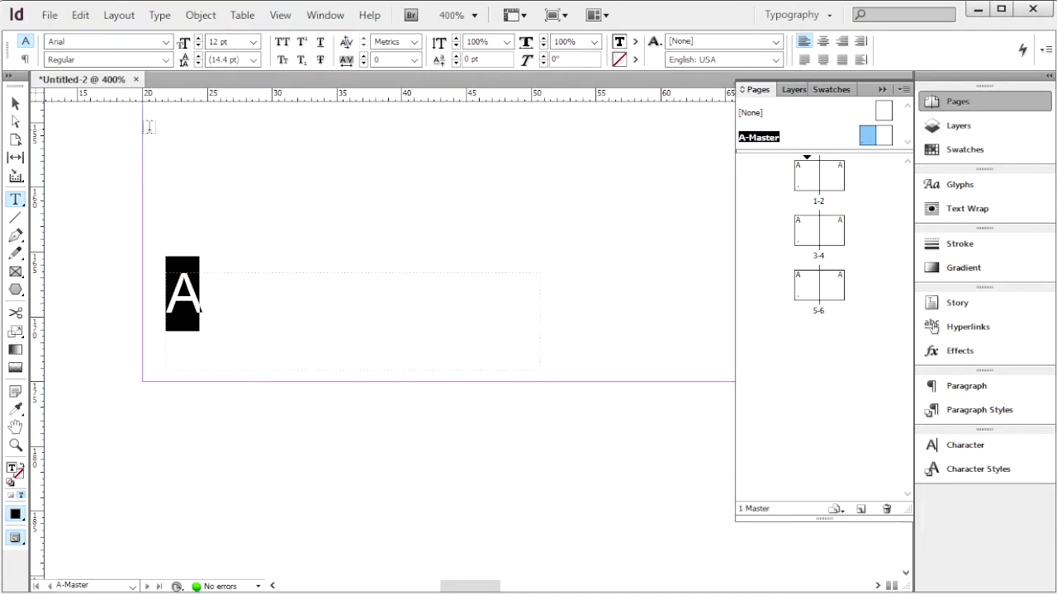
{"action": "left_click", "coordinate": [166, 60]}
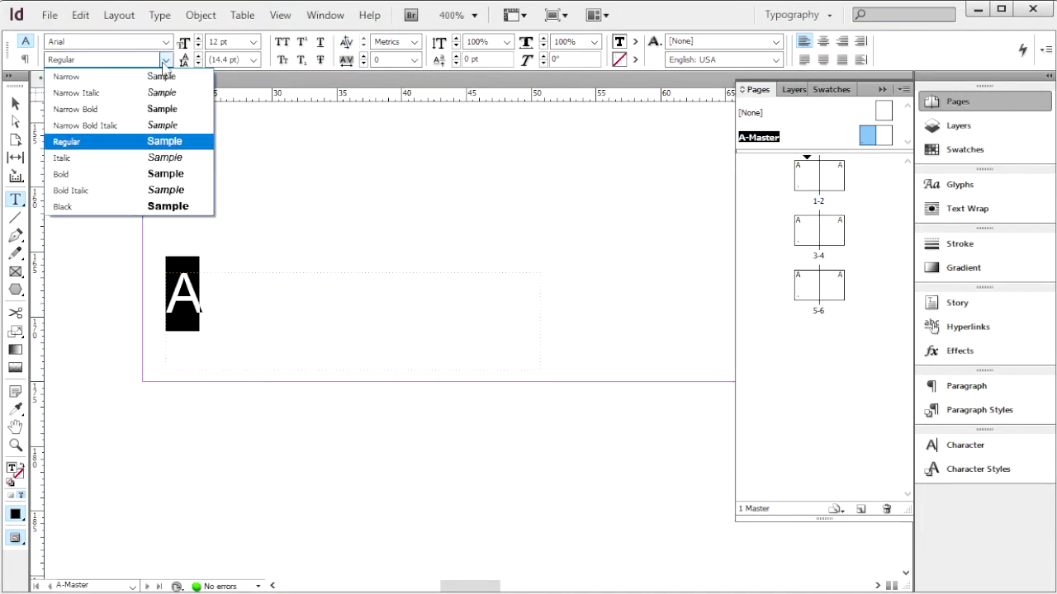
{"action": "left_click", "coordinate": [62, 175]}
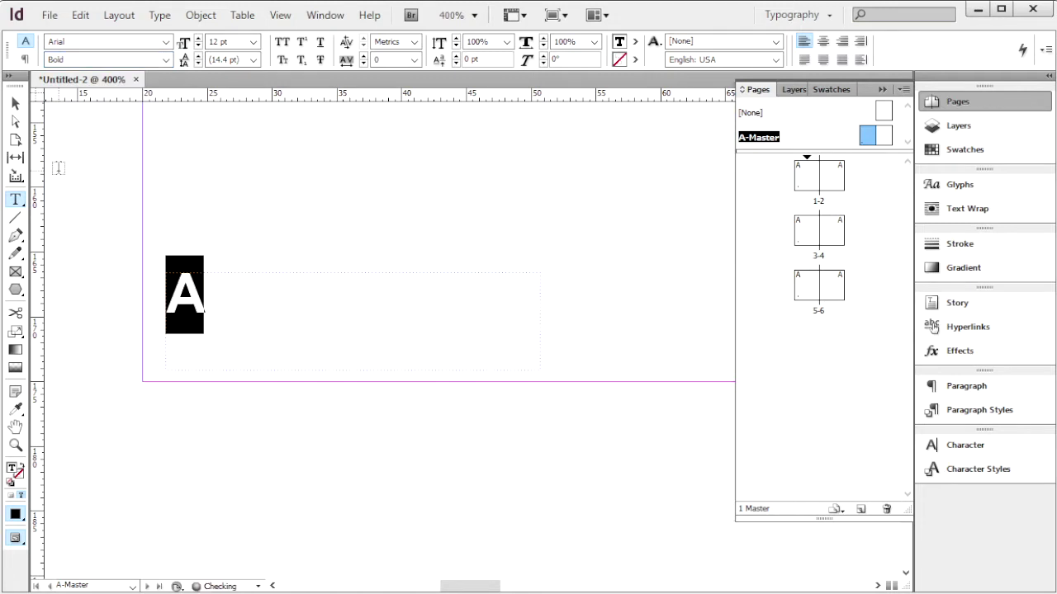
{"action": "left_click", "coordinate": [254, 42]}
{"action": "left_click", "coordinate": [225, 103]}
Switch the marker's text colour to CMYK and set it to C 50, M 0, Y 80, K 0
{"action": "key", "text": "F6"}
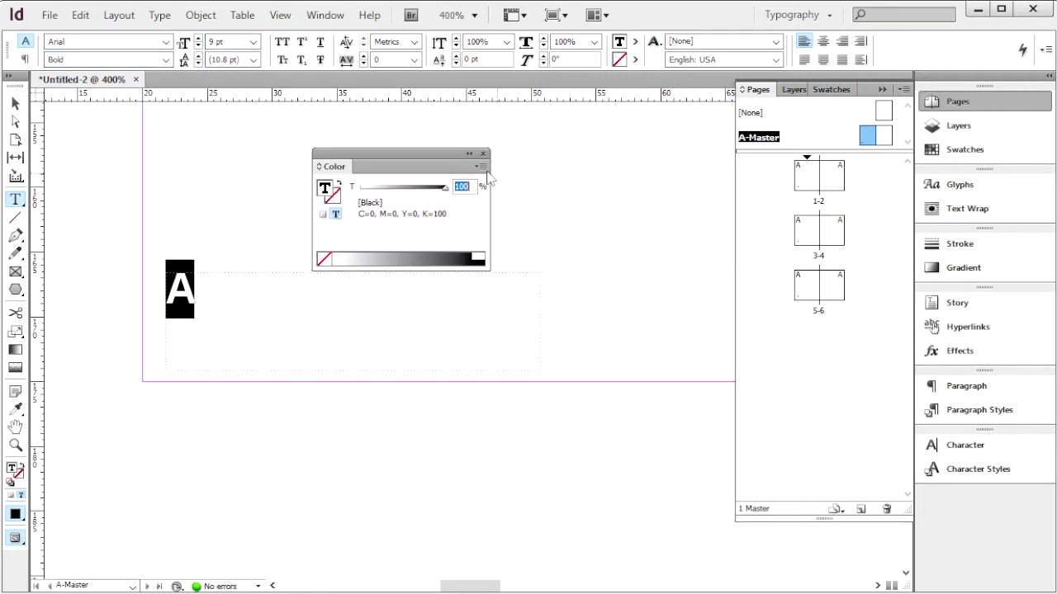
{"action": "left_click", "coordinate": [484, 168]}
{"action": "left_click", "coordinate": [519, 215]}
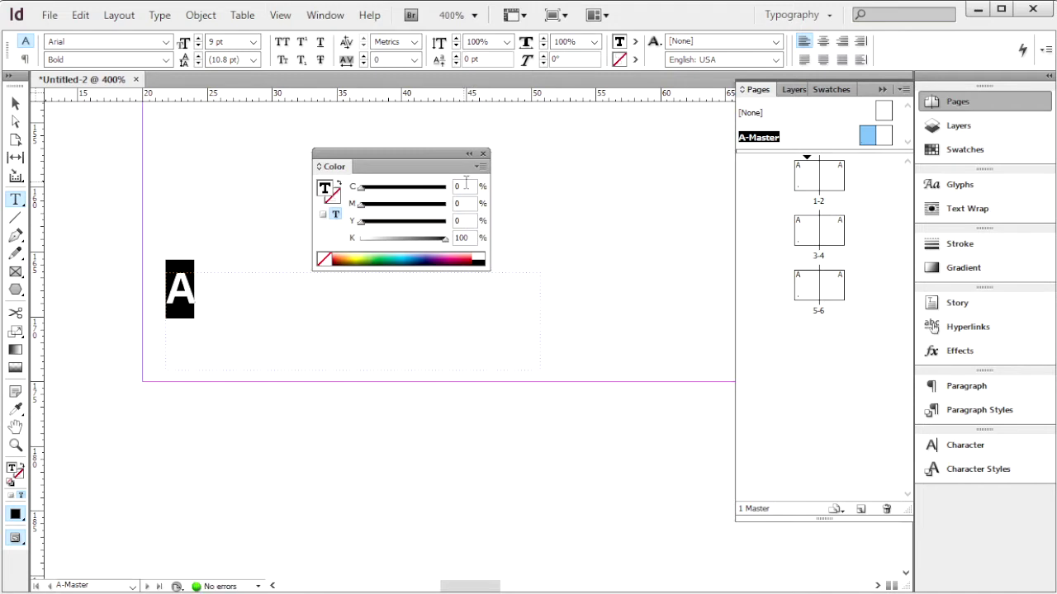
{"action": "left_click", "coordinate": [466, 185]}
{"action": "type", "text": "50"}
{"action": "key", "text": "Tab"}
{"action": "key", "text": "Tab"}
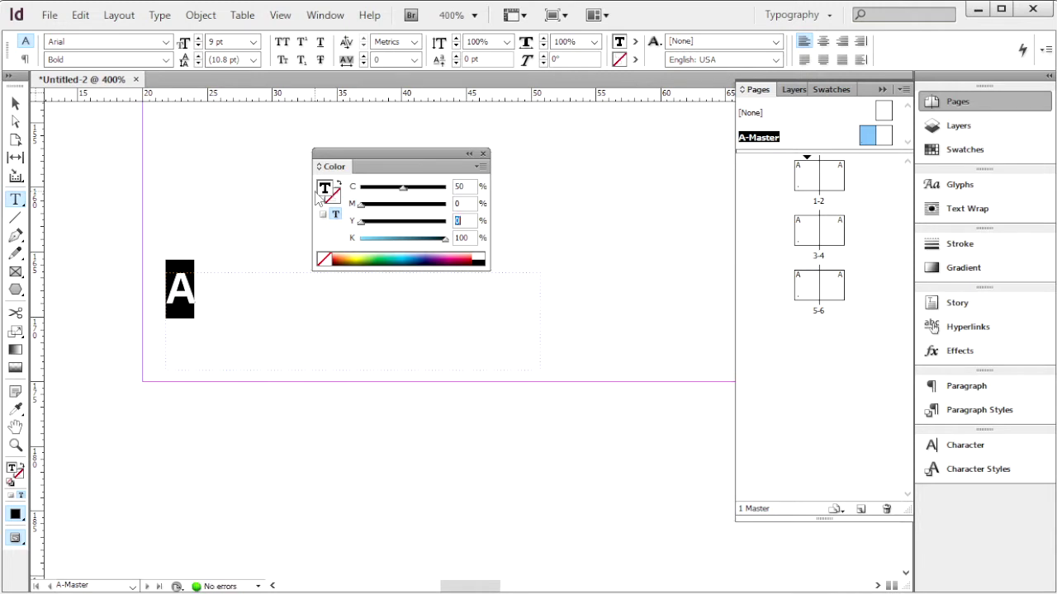
{"action": "type", "text": "80"}
{"action": "key", "text": "Tab"}
{"action": "type", "text": "0"}
{"action": "key", "text": "Return"}
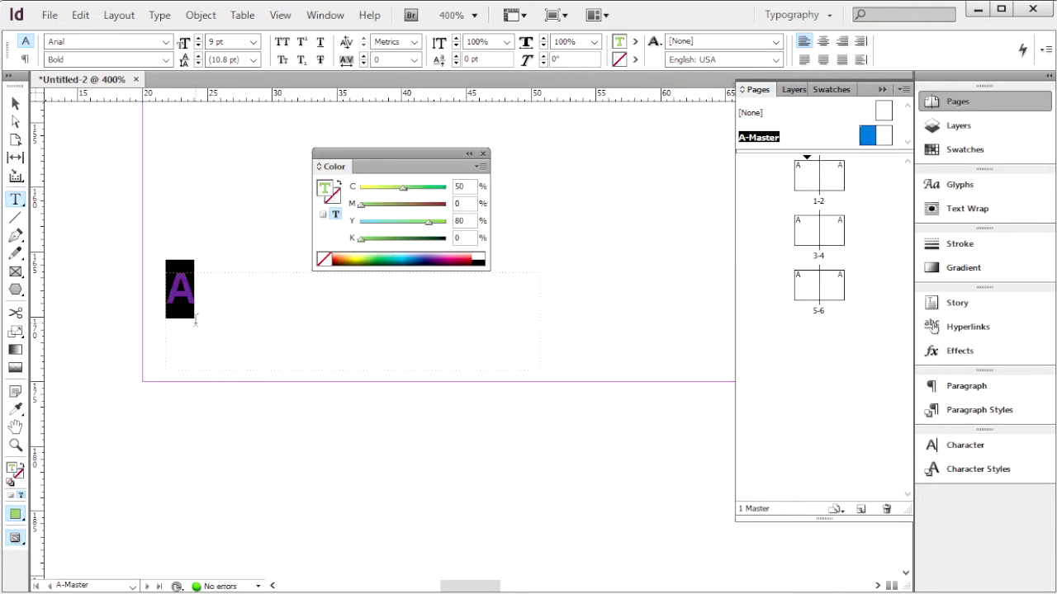
Shrink the page number frame to about 5.3 by 5.4 mm and move it just below the left page's lower-left margin corner
{"action": "left_click", "coordinate": [384, 315]}
{"action": "left_click", "coordinate": [16, 104]}
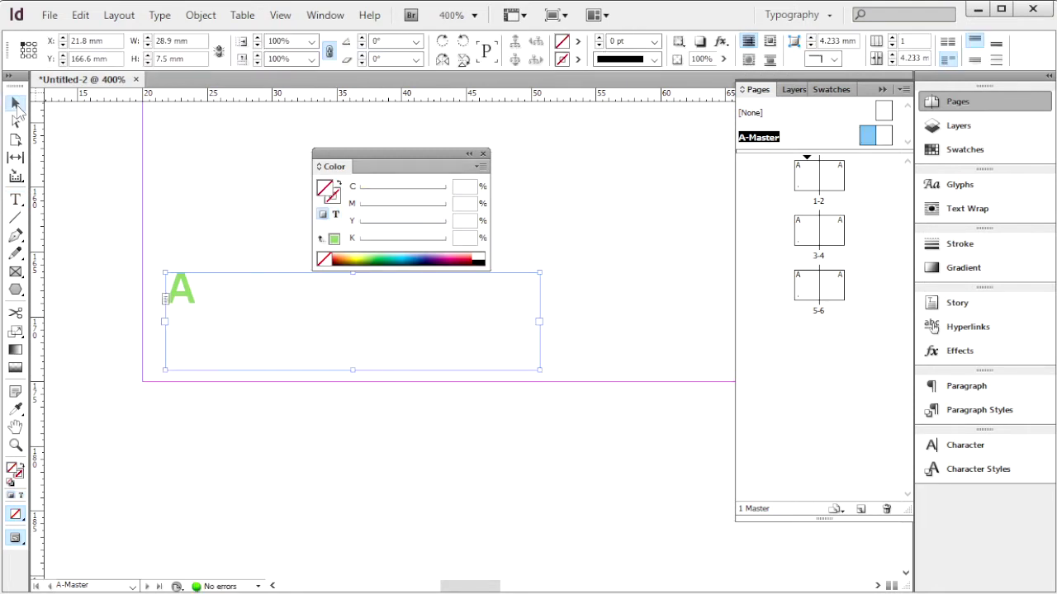
{"action": "left_click_drag", "start_coordinate": [539, 369], "coordinate": [276, 520]}
{"action": "key", "text": "ctrl+alt+0"}
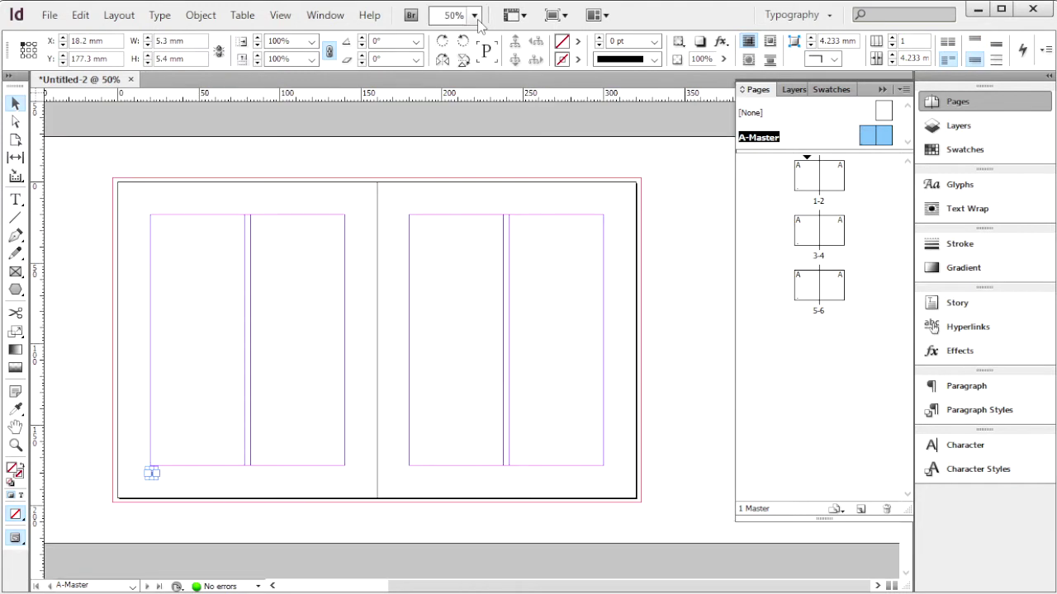
Copy the page number frame straight across to the right master page, below its lower-right margin corner at X 296.7 mm
{"action": "left_click", "coordinate": [474, 15]}
{"action": "left_click", "coordinate": [475, 114]}
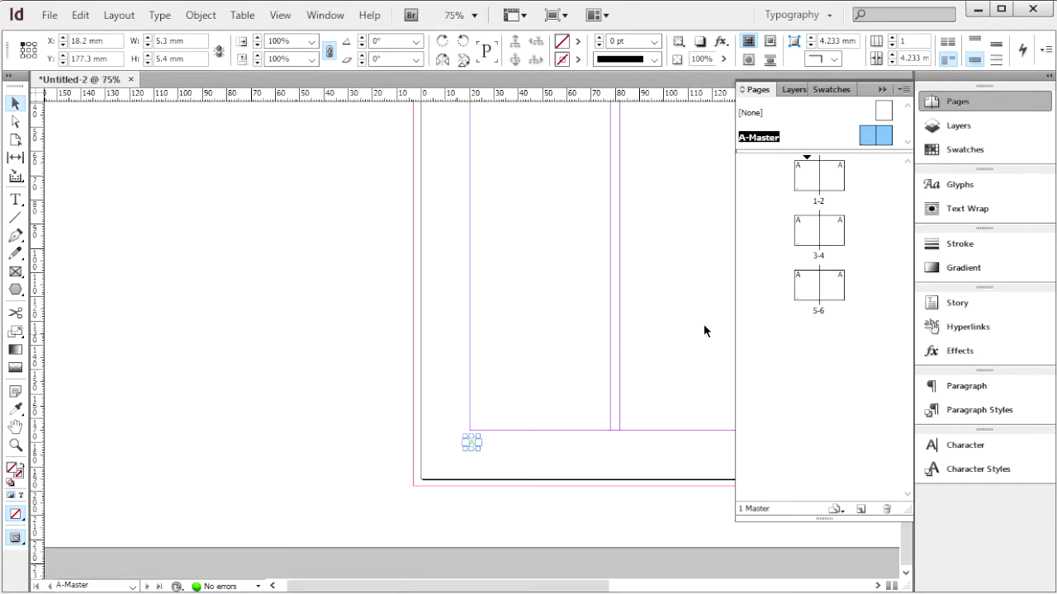
{"action": "left_click_drag", "start_coordinate": [809, 176], "coordinate": [406, 187]}
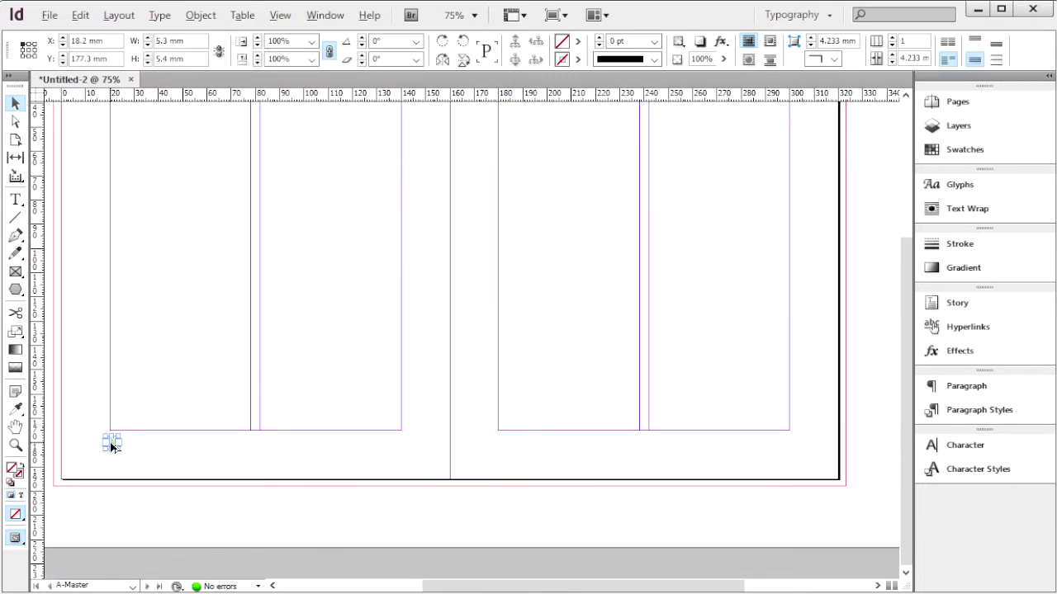
{"action": "left_click_drag", "start_coordinate": [112, 443], "coordinate": [788, 466]}
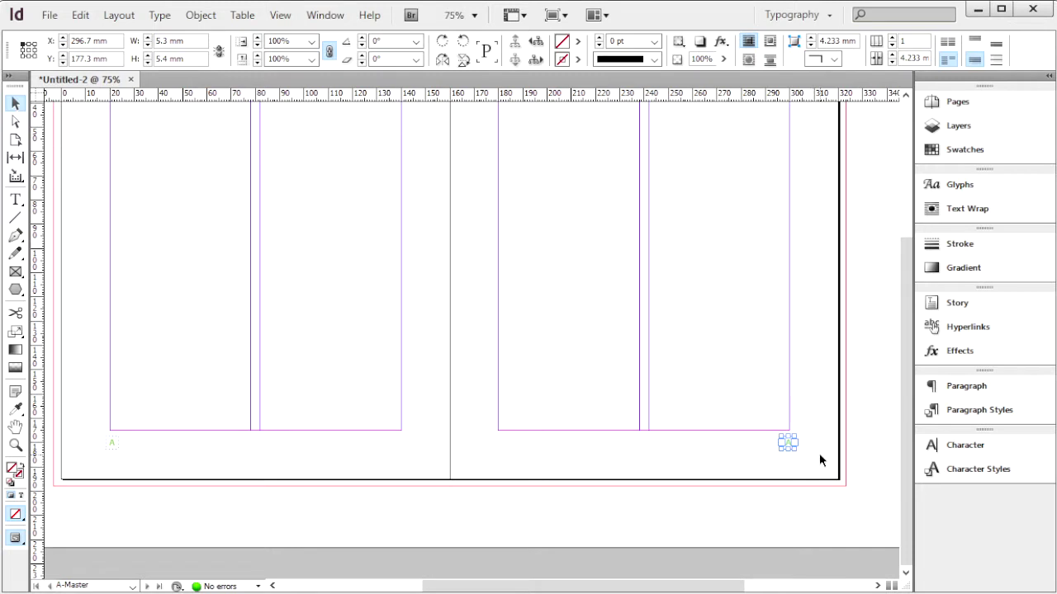
Draw a three-sided polygon 7 mm wide and 7 mm high over the bottom margin line of A-Master's right page
{"action": "left_click", "coordinate": [956, 101]}
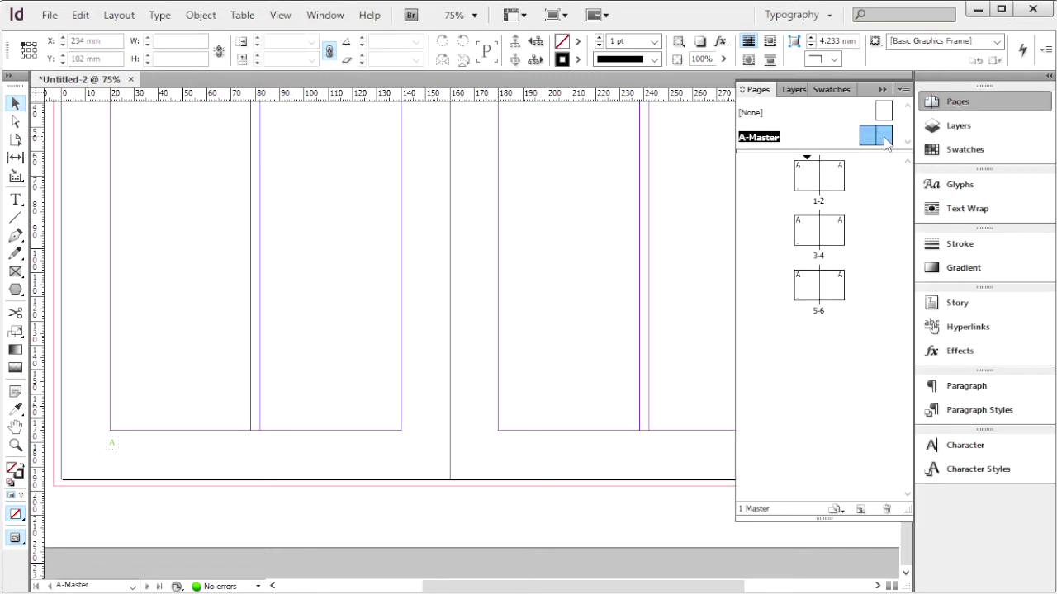
{"action": "left_click", "coordinate": [880, 150]}
{"action": "double_click", "coordinate": [882, 138]}
{"action": "left_click", "coordinate": [475, 15]}
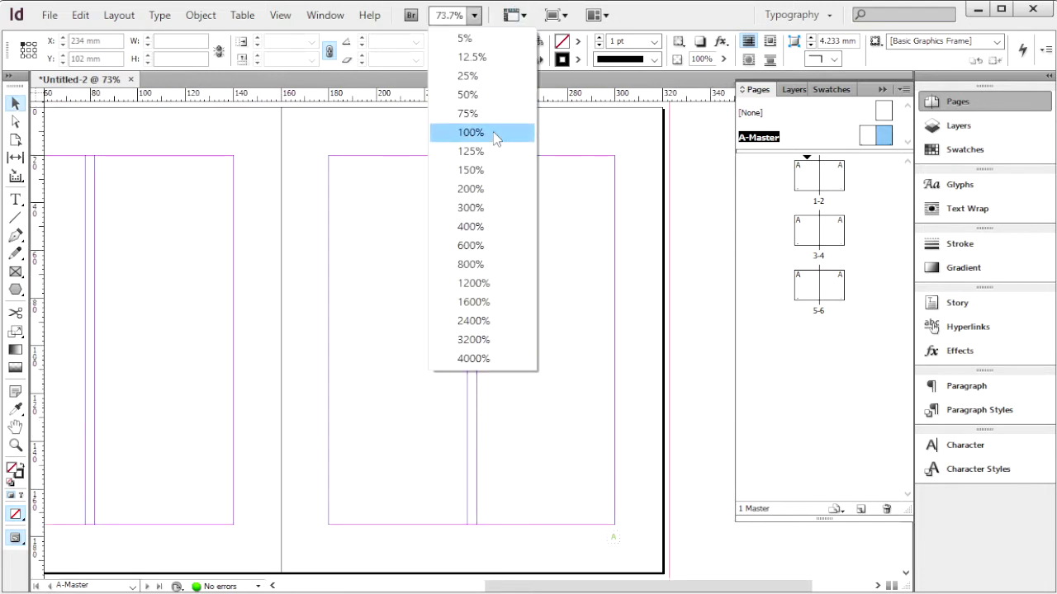
{"action": "left_click", "coordinate": [461, 227]}
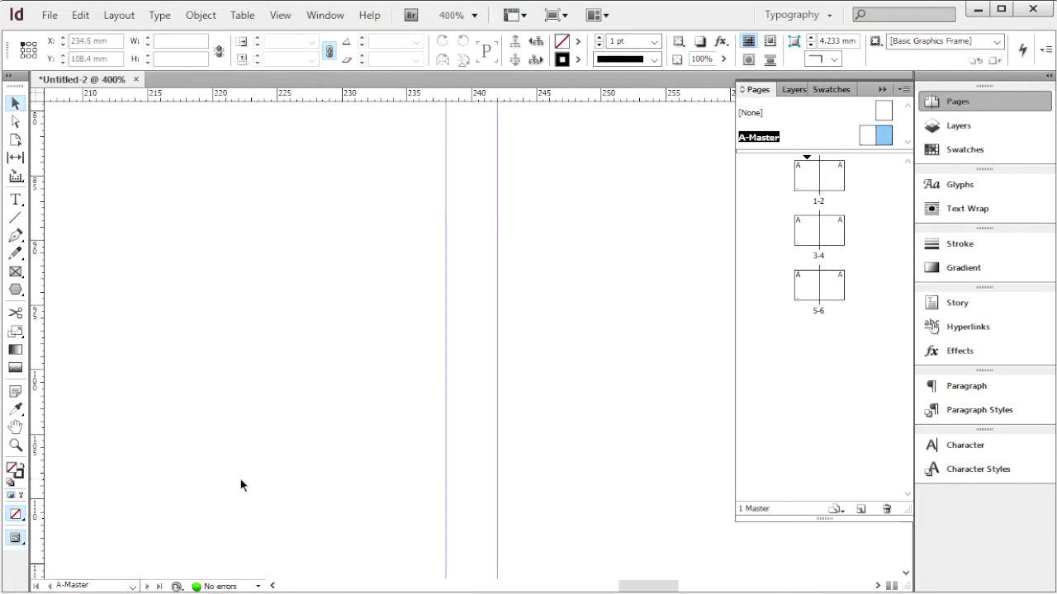
{"action": "left_click", "coordinate": [15, 427]}
{"action": "left_click_drag", "start_coordinate": [639, 277], "coordinate": [622, 293]}
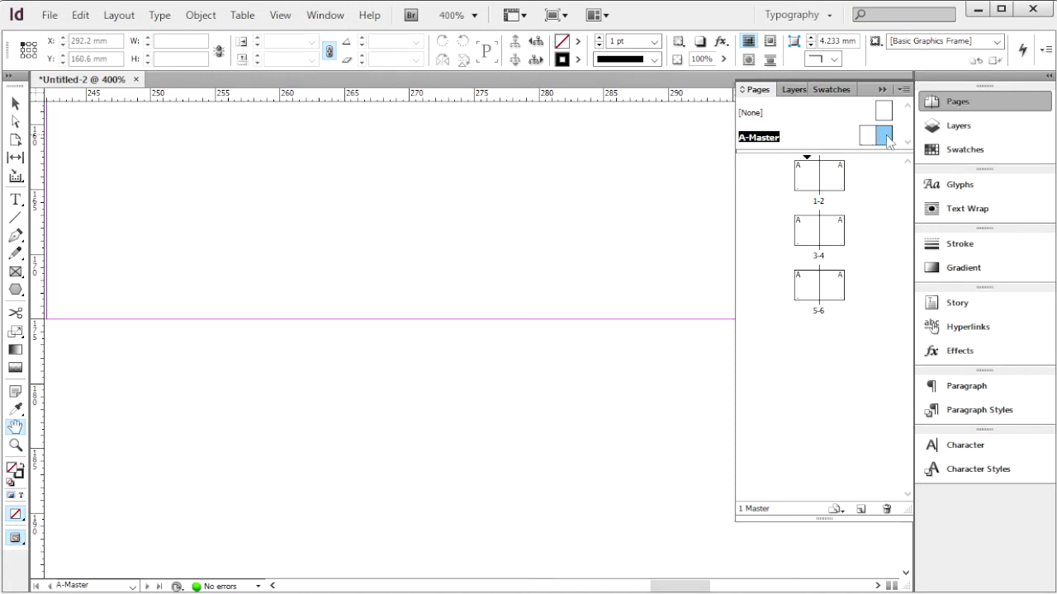
{"action": "left_click_drag", "start_coordinate": [16, 289], "coordinate": [89, 329]}
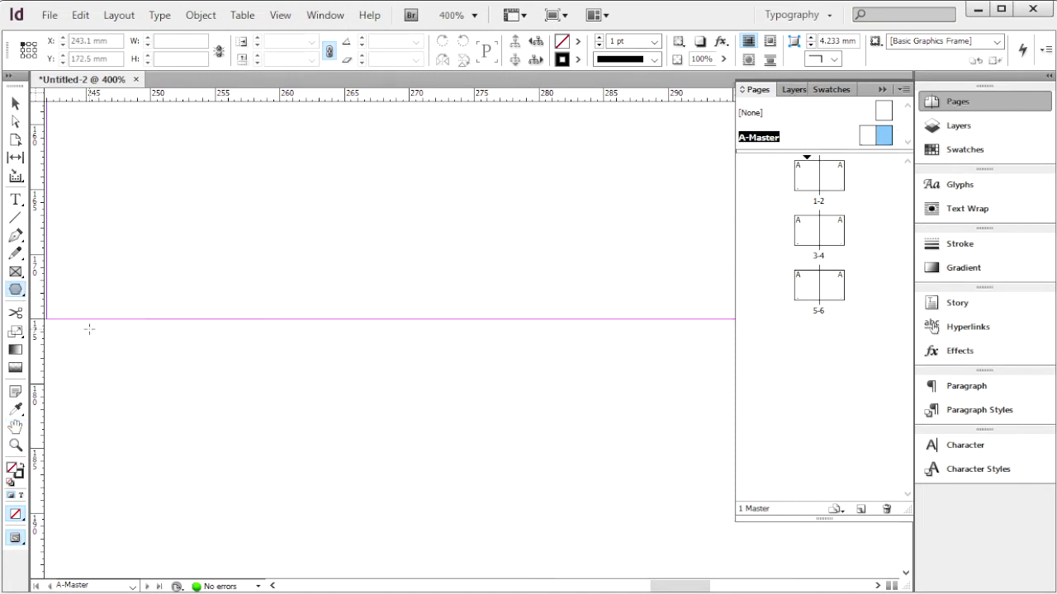
{"action": "left_click", "coordinate": [249, 272]}
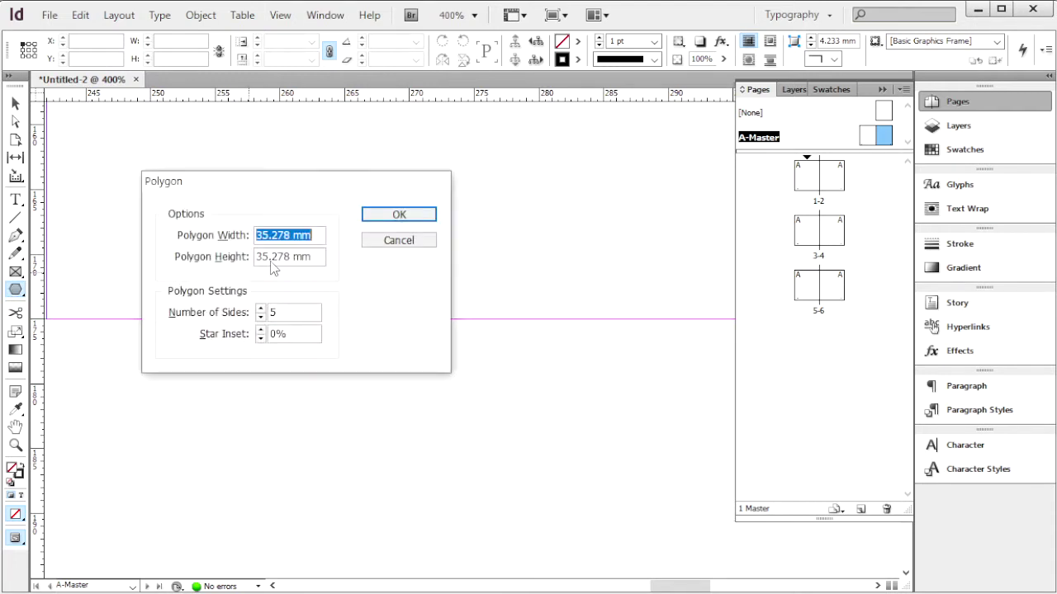
{"action": "type", "text": "7"}
{"action": "key", "text": "Tab"}
{"action": "type", "text": "7"}
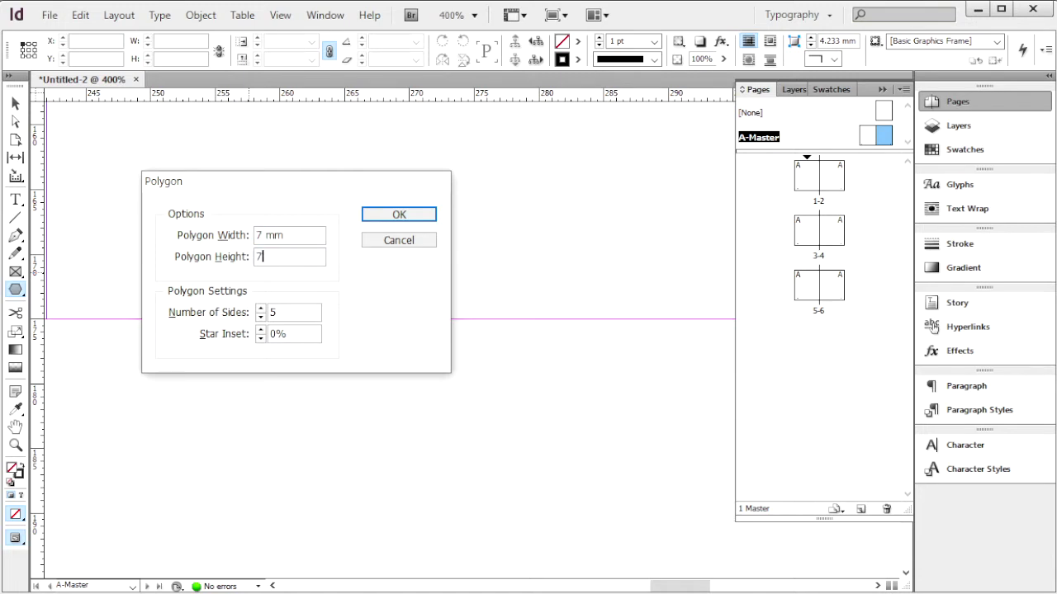
{"action": "key", "text": "Tab"}
{"action": "left_click", "coordinate": [399, 216]}
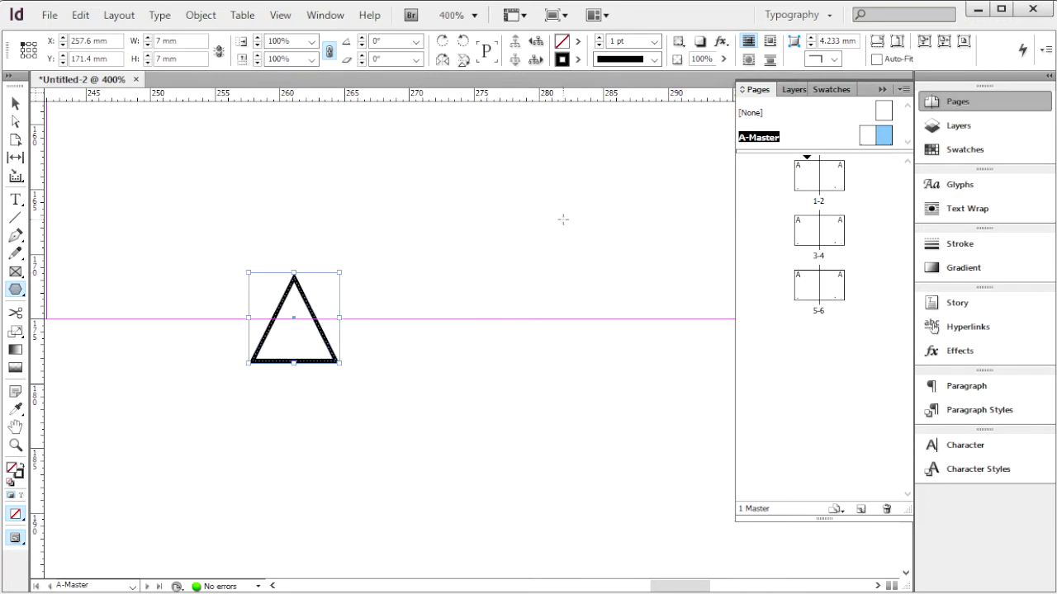
Remove the triangle's stroke and fill it with C 100, M 50, Y 0, K 0
{"action": "left_click", "coordinate": [577, 60]}
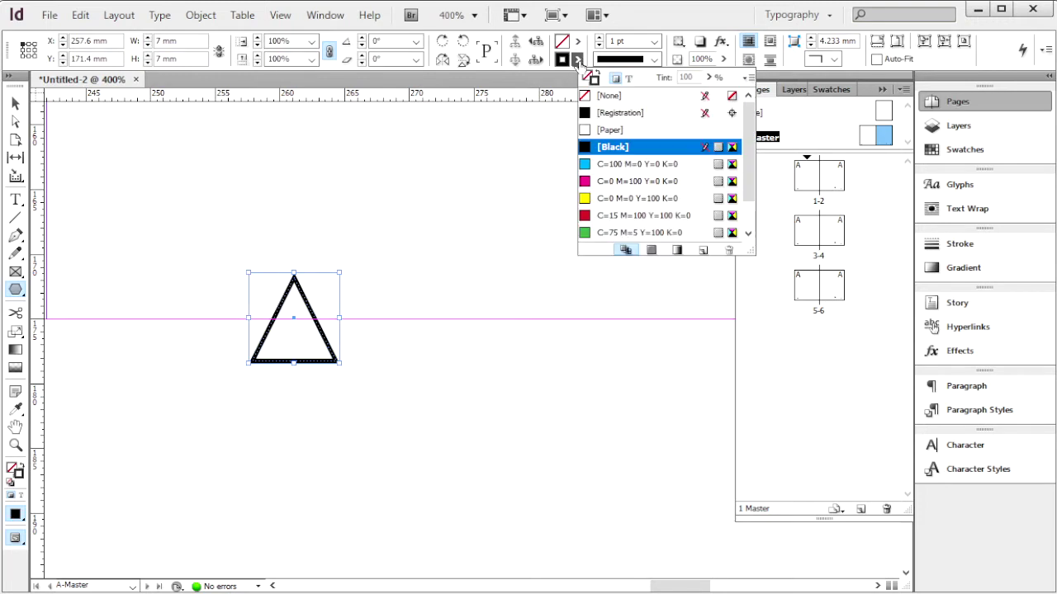
{"action": "left_click", "coordinate": [591, 97]}
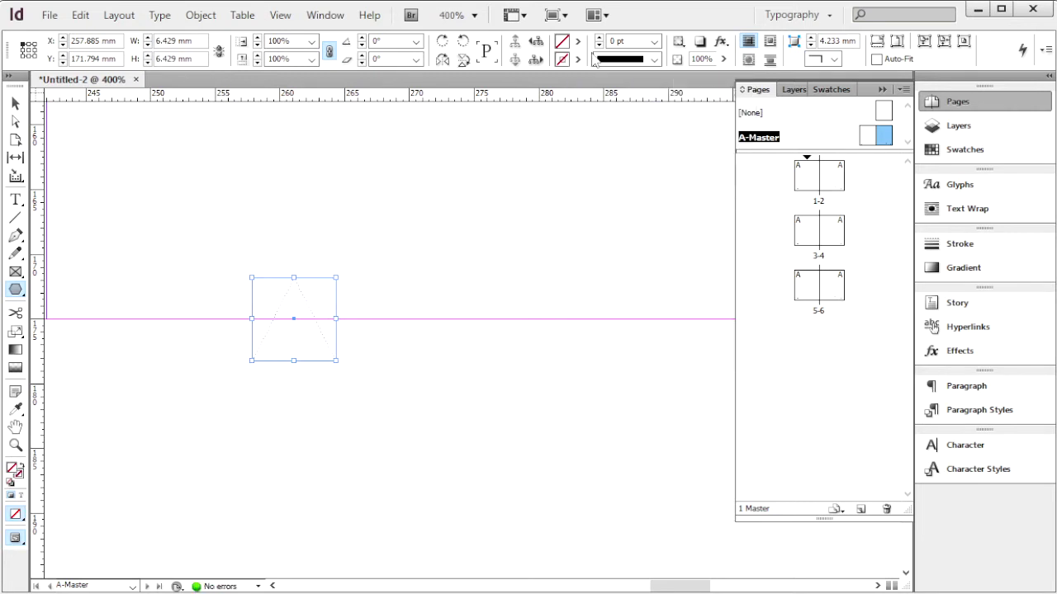
{"action": "key", "text": "F6"}
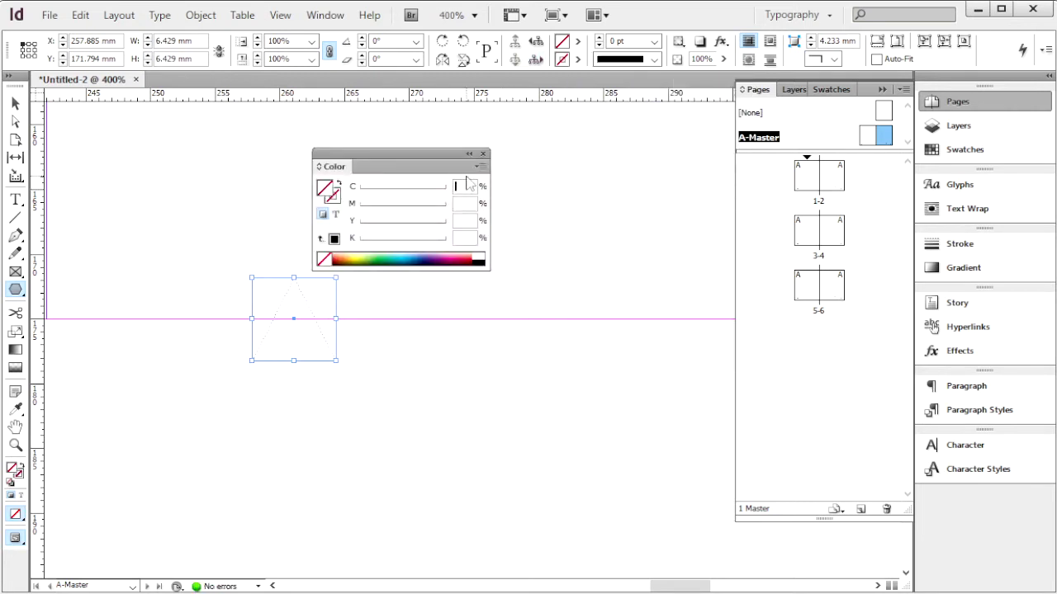
{"action": "key", "text": "Tab"}
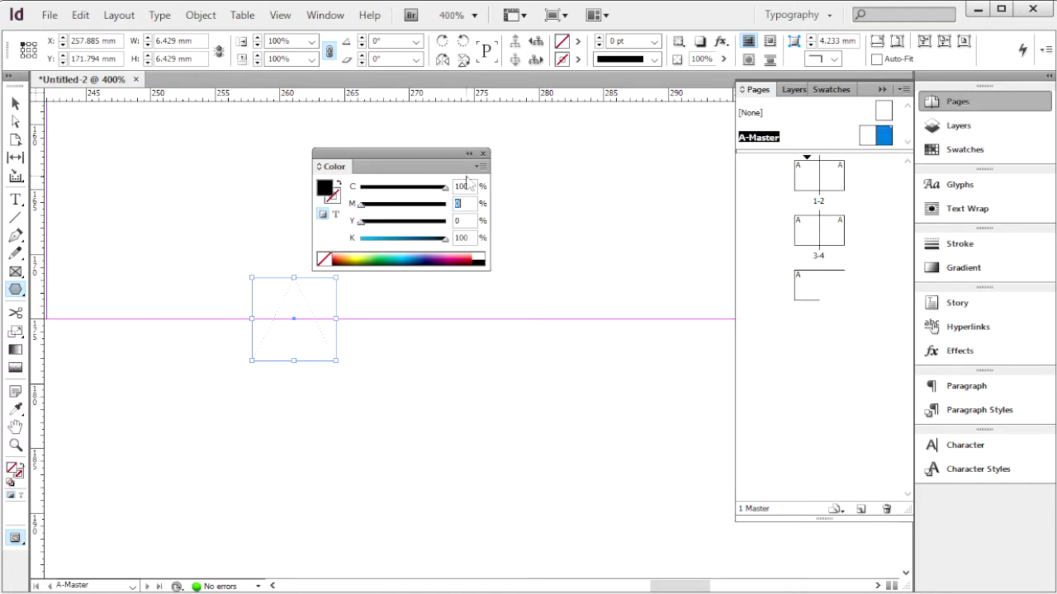
{"action": "type", "text": "50"}
{"action": "key", "text": "Tab"}
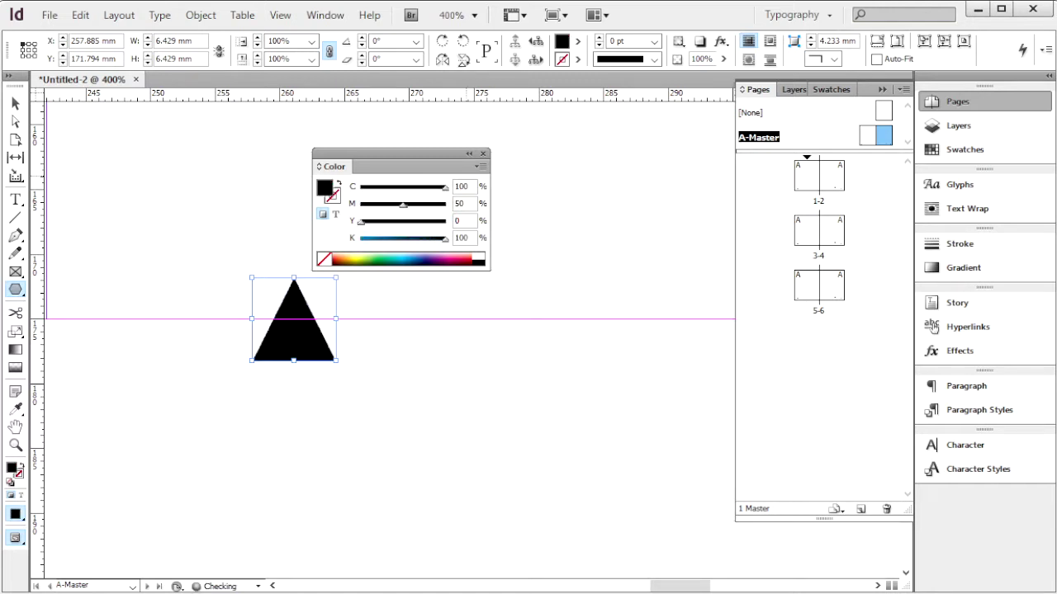
{"action": "key", "text": "Tab"}
{"action": "type", "text": "0"}
{"action": "key", "text": "Tab"}
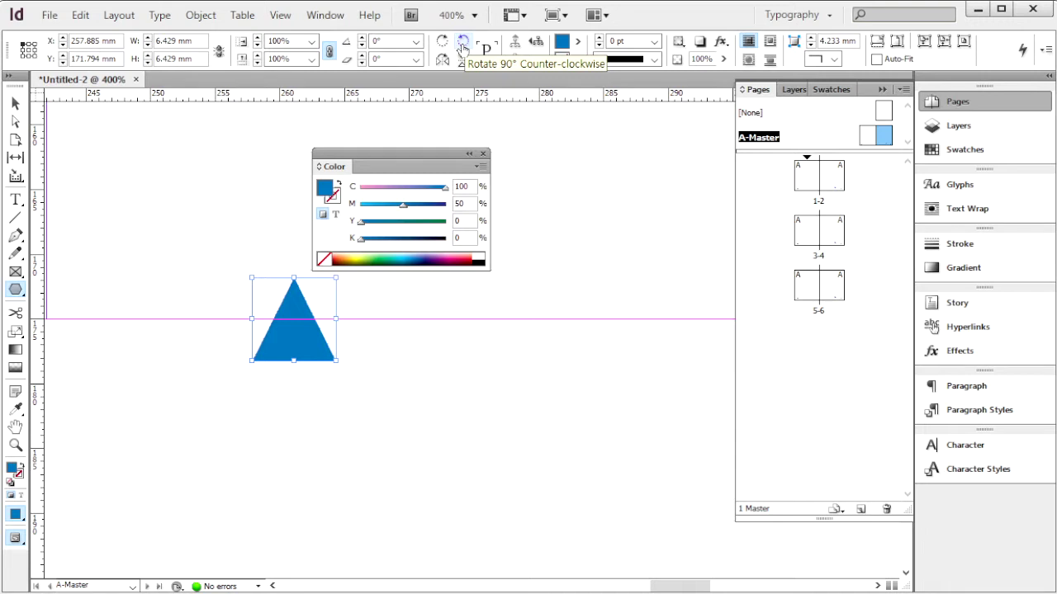
Rotate the triangle 90° counter-clockwise below the bottom margin, and place a horizontally flipped copy to its right at about X 275 mm
{"action": "left_click", "coordinate": [462, 47]}
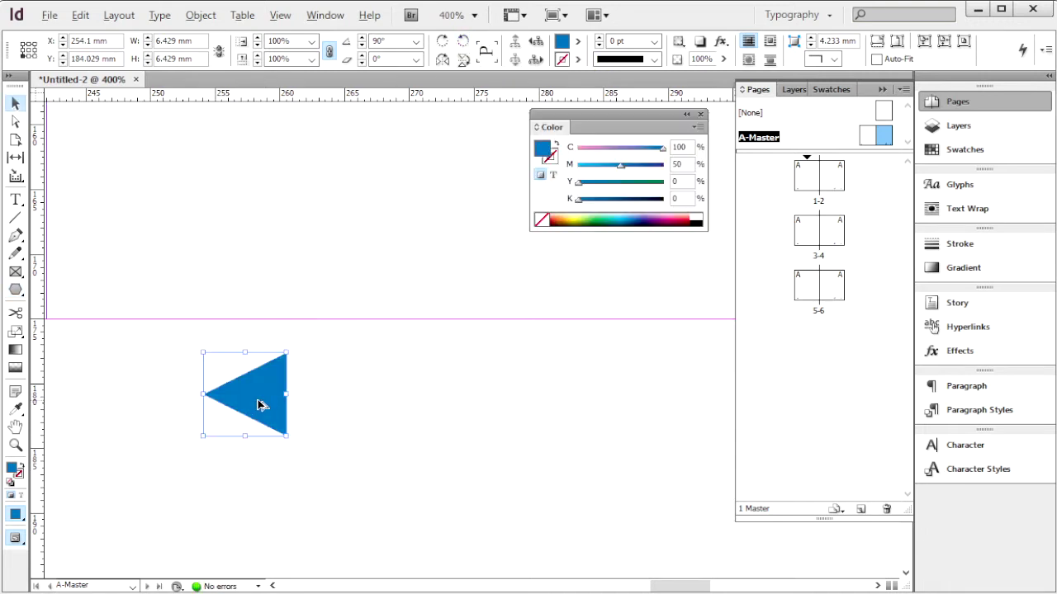
{"action": "left_click_drag", "start_coordinate": [259, 405], "coordinate": [386, 403], "text": "alt"}
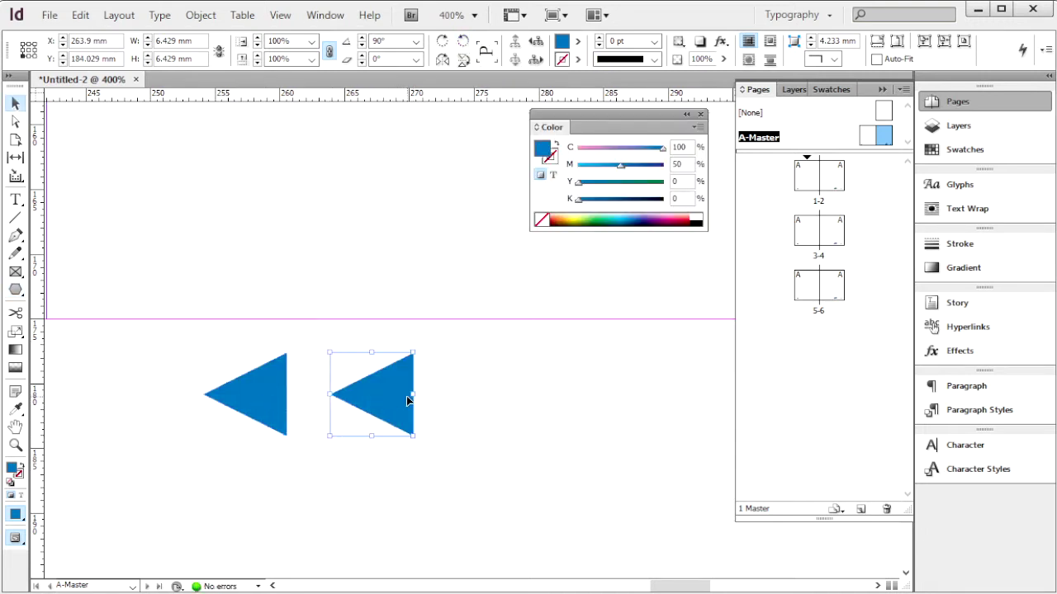
{"action": "left_click", "coordinate": [443, 62]}
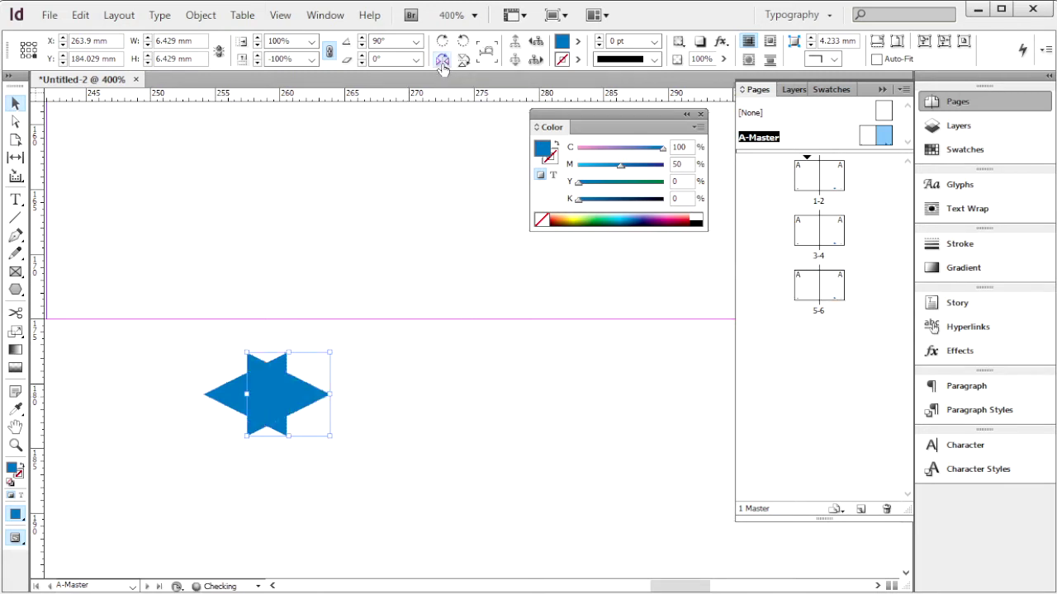
{"action": "left_click_drag", "start_coordinate": [295, 401], "coordinate": [431, 404]}
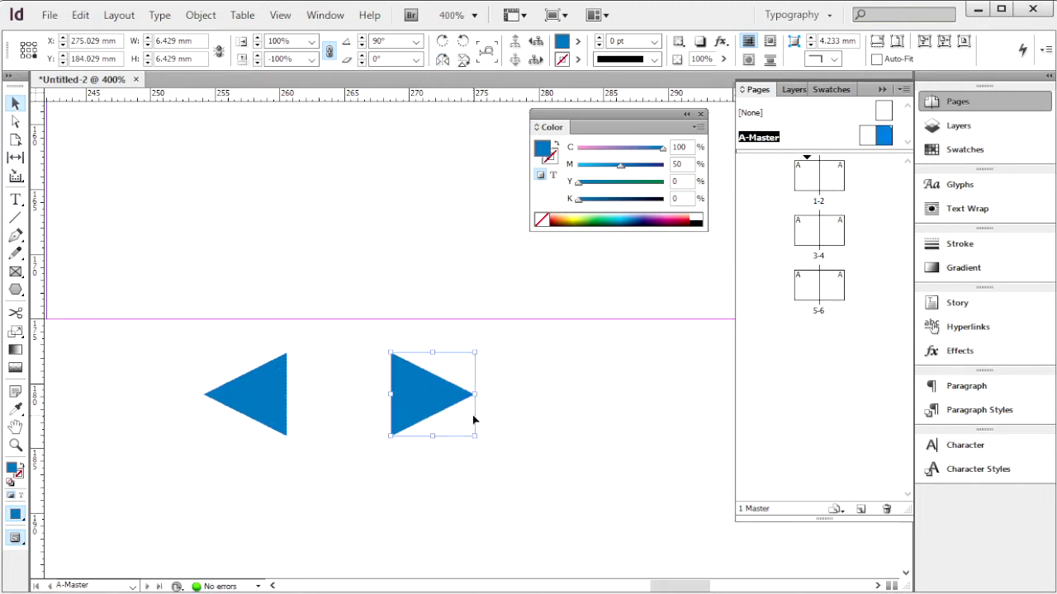
{"action": "left_click", "coordinate": [700, 269]}
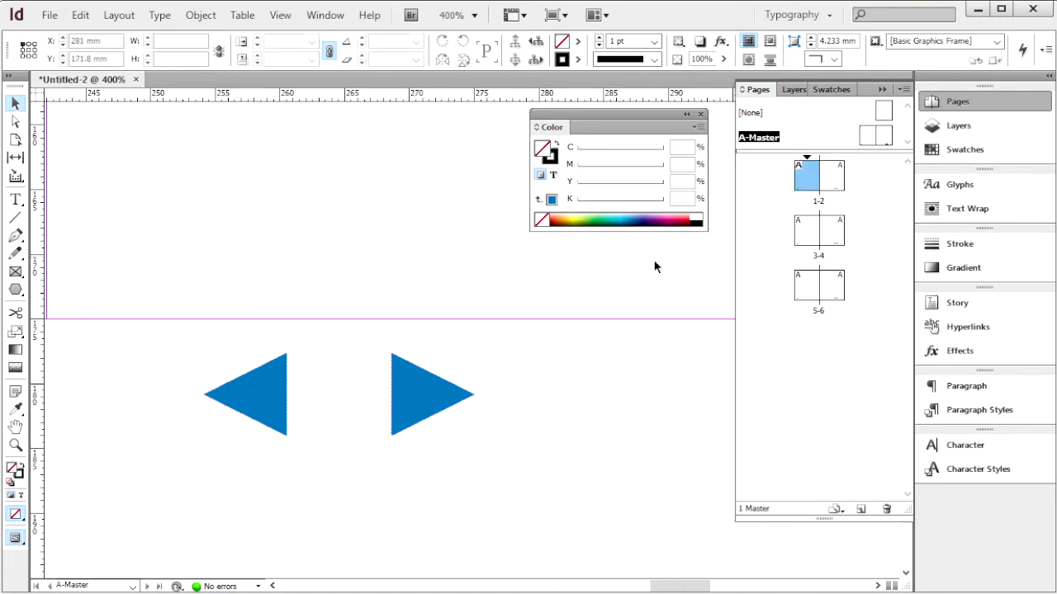
Open page 1 and examine the automatic page number below its lower-left margin corner
{"action": "double_click", "coordinate": [802, 181]}
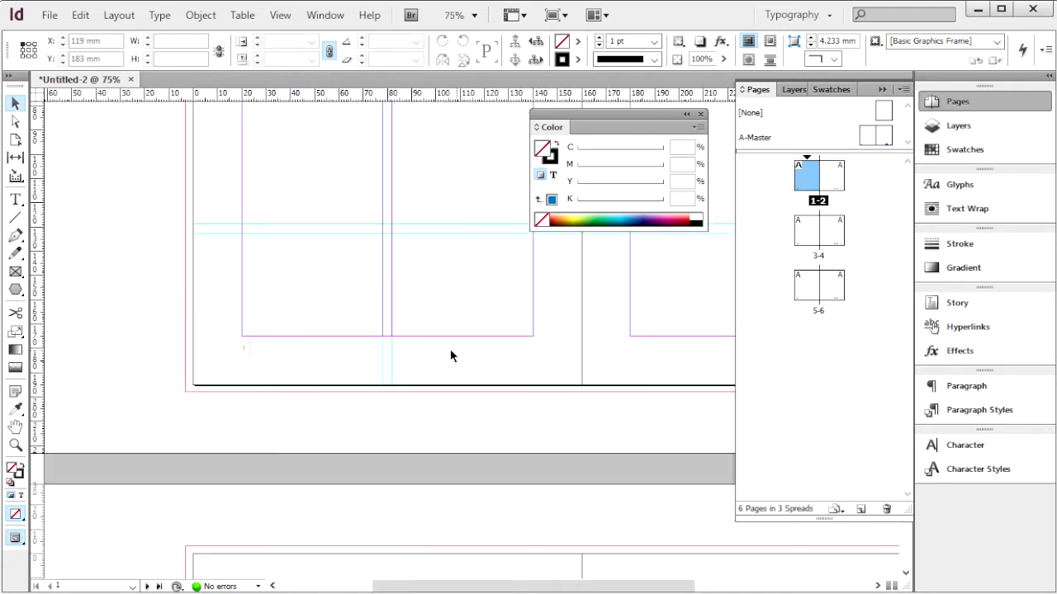
{"action": "key", "text": "ctrl+="}
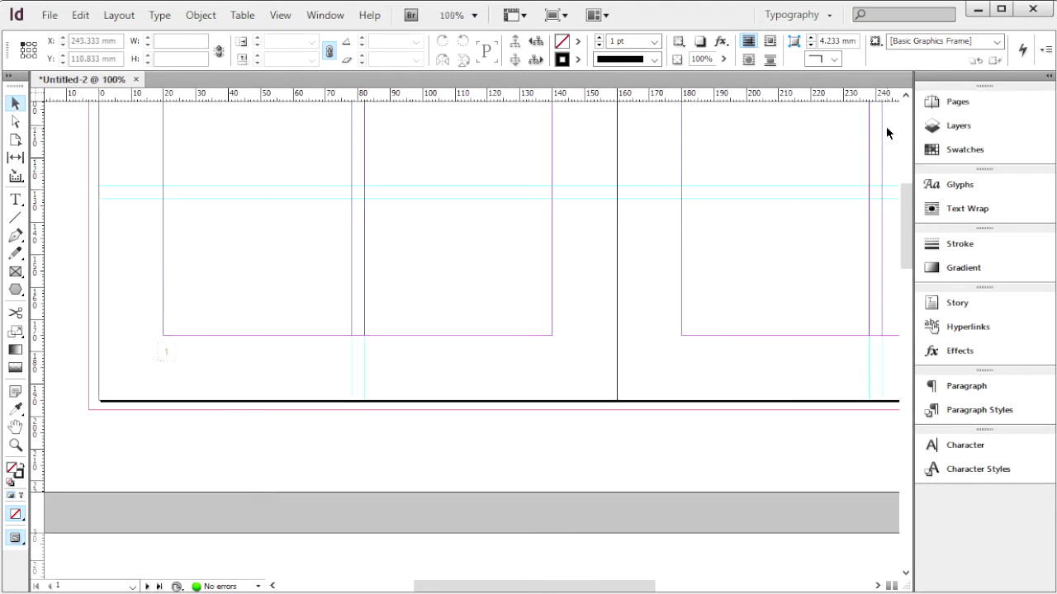
Switch to the Interactive for PDF workspace and reset it to its default layout
{"action": "left_click", "coordinate": [813, 19]}
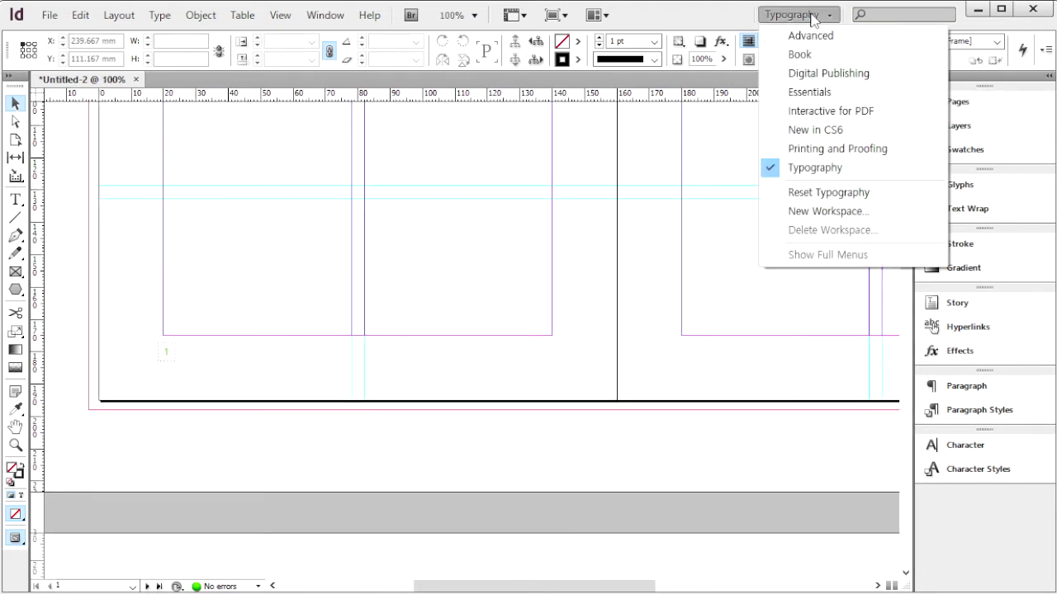
{"action": "left_click", "coordinate": [814, 110]}
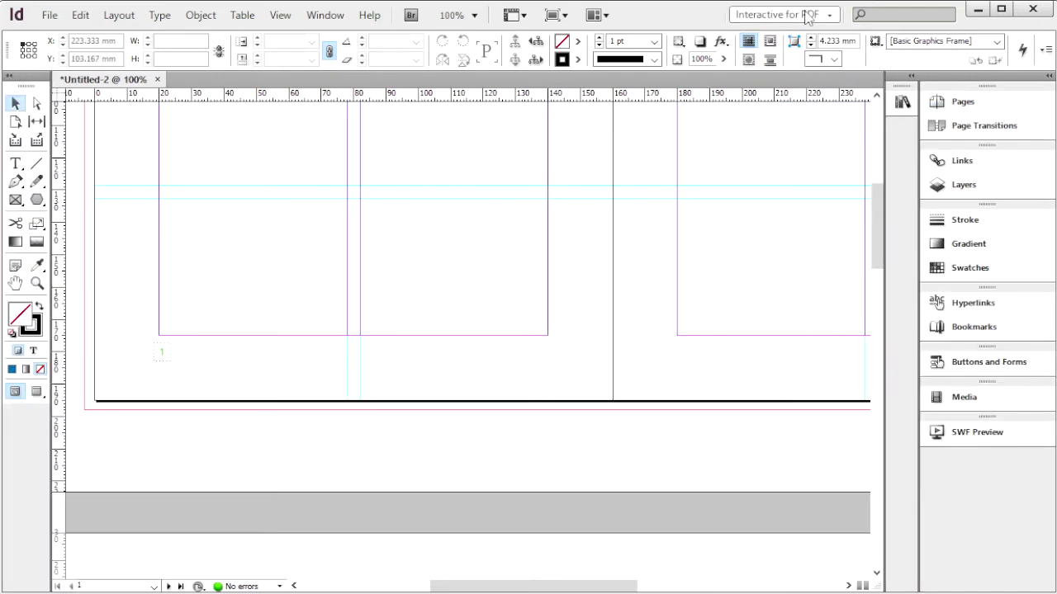
{"action": "left_click", "coordinate": [829, 16]}
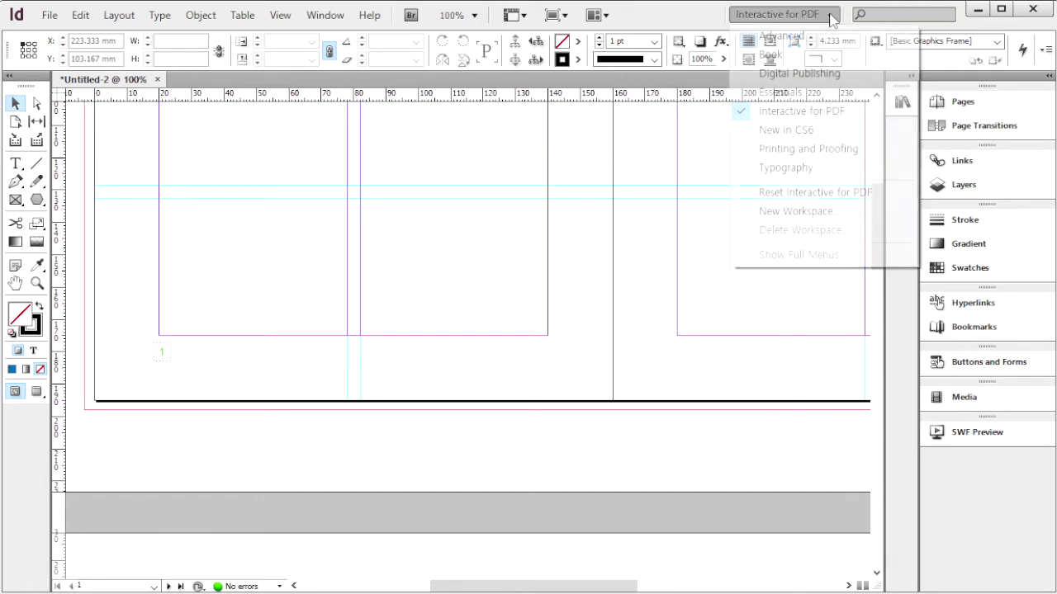
{"action": "left_click", "coordinate": [843, 195]}
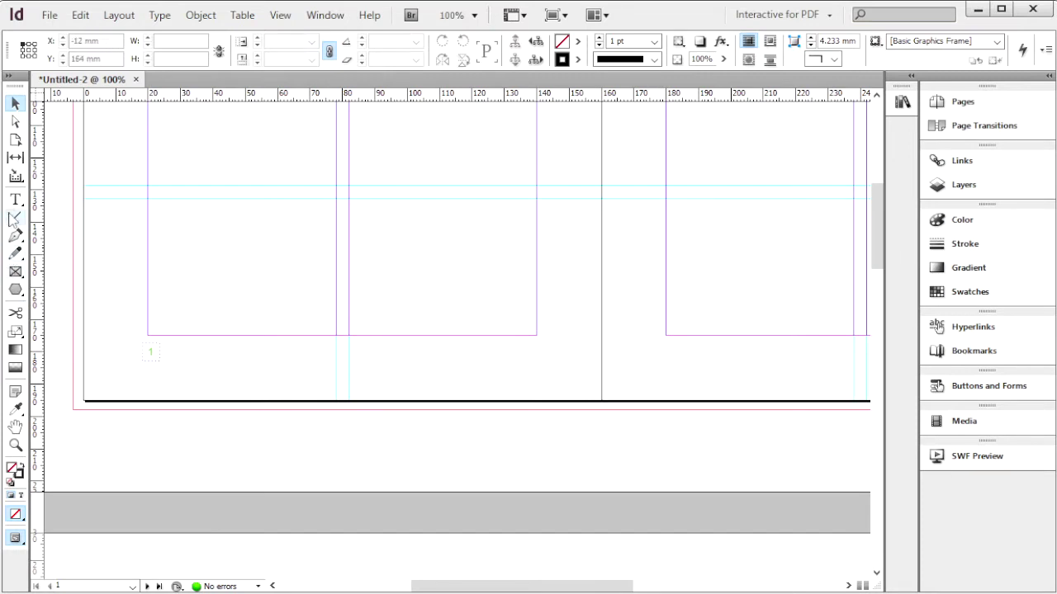
Draw a text frame about 96 mm wide below page 1's bottom margin and set its font to Arial Bold, 9 pt
{"action": "left_click", "coordinate": [14, 200]}
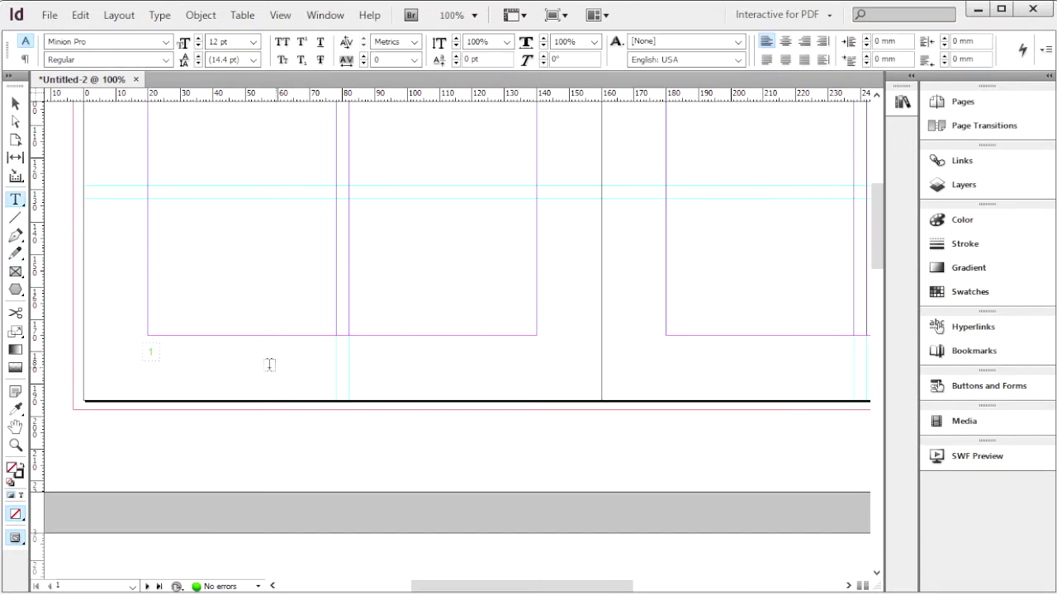
{"action": "left_click_drag", "start_coordinate": [188, 350], "coordinate": [498, 372]}
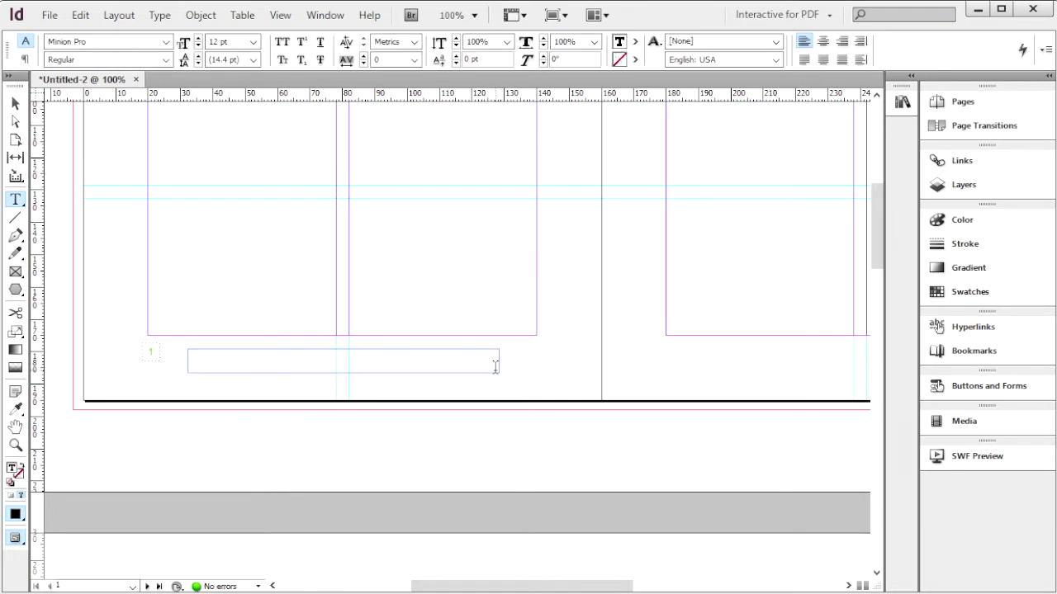
{"action": "left_click", "coordinate": [165, 42]}
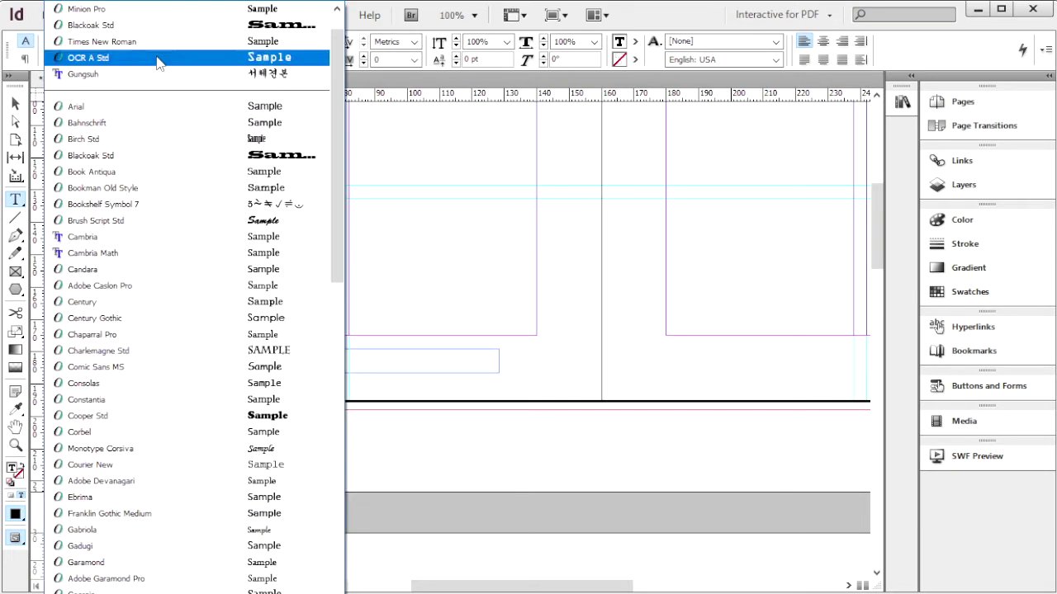
{"action": "left_click", "coordinate": [90, 106]}
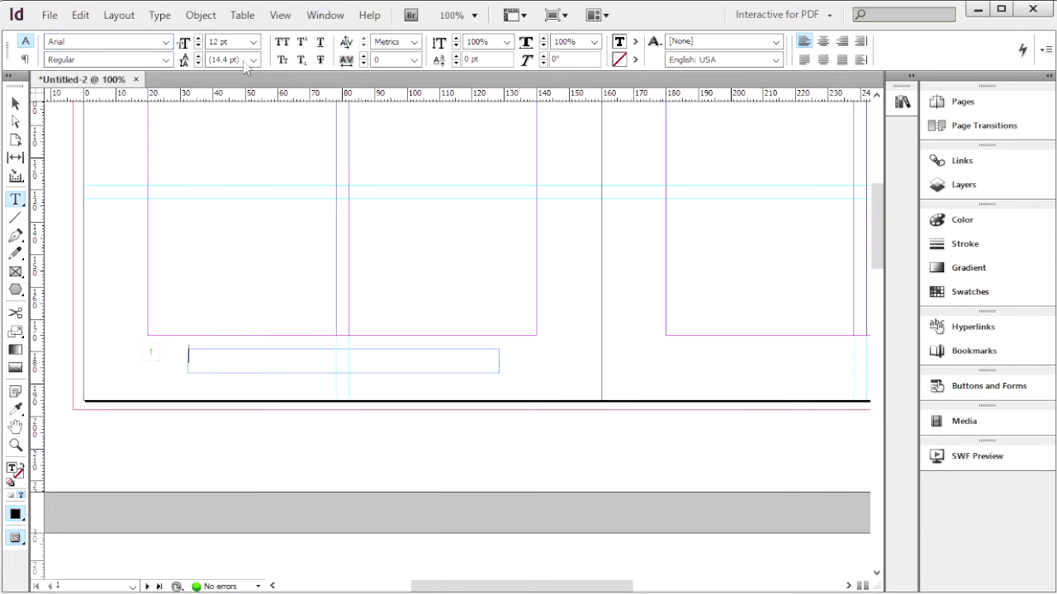
{"action": "left_click", "coordinate": [166, 59]}
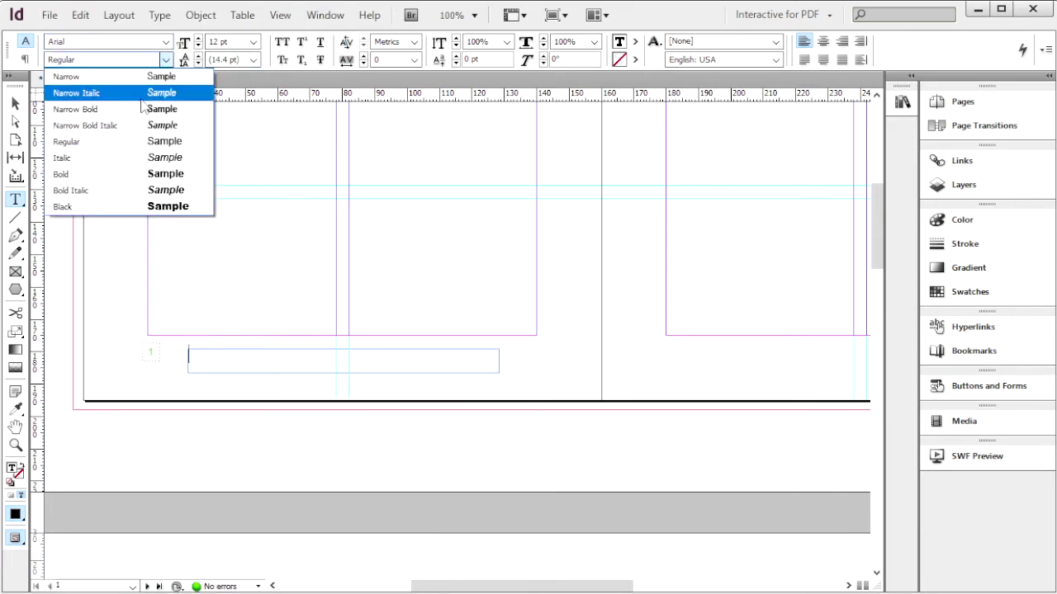
{"action": "left_click", "coordinate": [66, 174]}
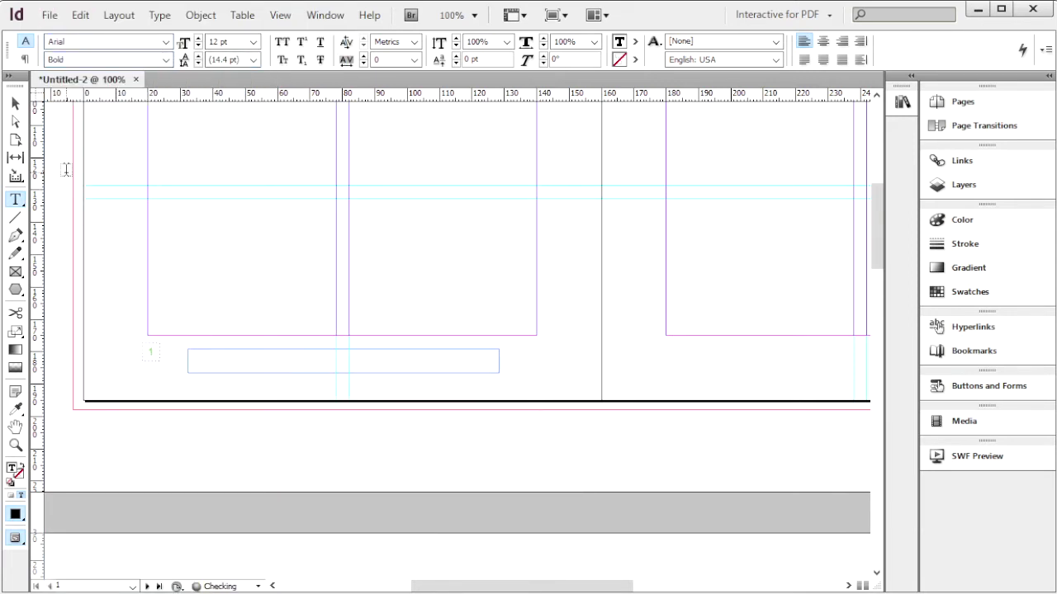
{"action": "left_click", "coordinate": [253, 43]}
{"action": "left_click", "coordinate": [236, 97]}
Set the text fill color in the new frame to C 50, M 0, Y 80, K 0
{"action": "left_click_drag", "start_coordinate": [962, 220], "coordinate": [831, 227]}
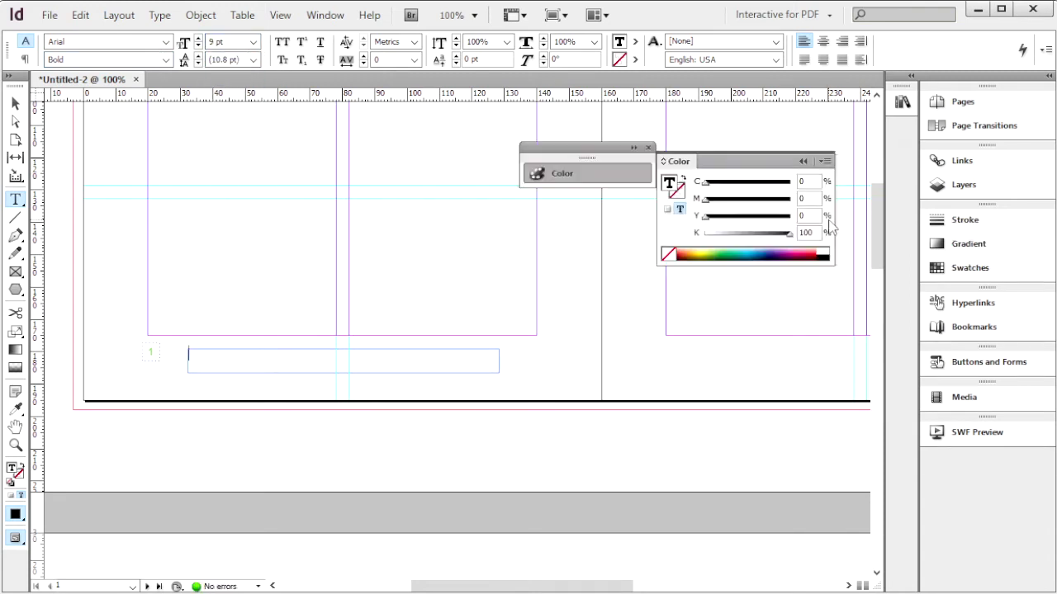
{"action": "left_click", "coordinate": [808, 179]}
{"action": "type", "text": "50"}
{"action": "key", "text": "Tab"}
{"action": "key", "text": "Tab"}
{"action": "type", "text": "80"}
{"action": "key", "text": "Tab"}
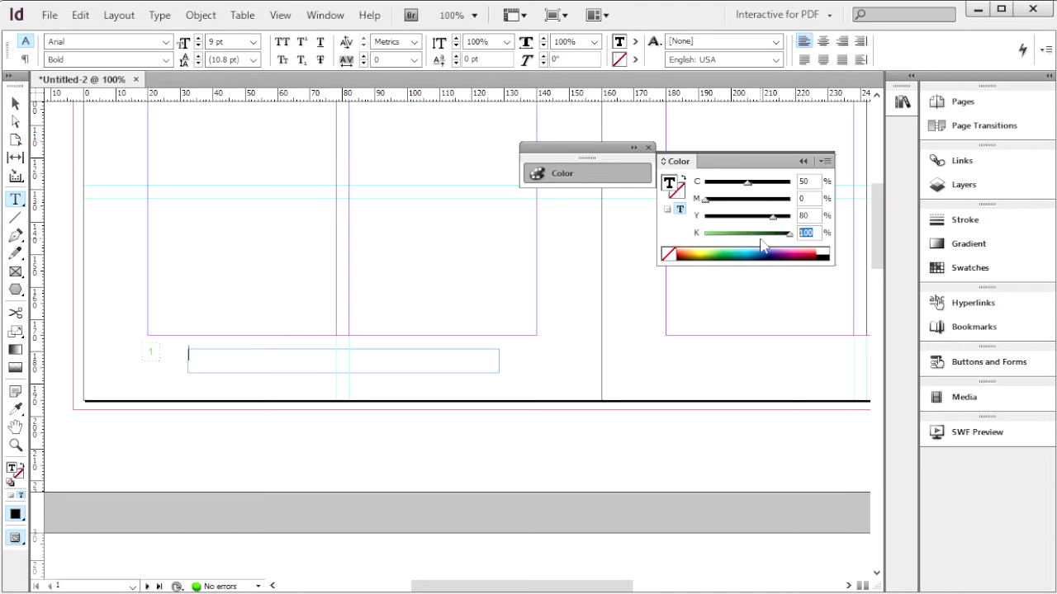
{"action": "type", "text": "0"}
{"action": "key", "text": "Return"}
Enter the web address license.kpc.or.kr in the text frame beside page 1's page number
{"action": "key", "text": "ctrl+equal"}
{"action": "key", "text": "ctrl+equal"}
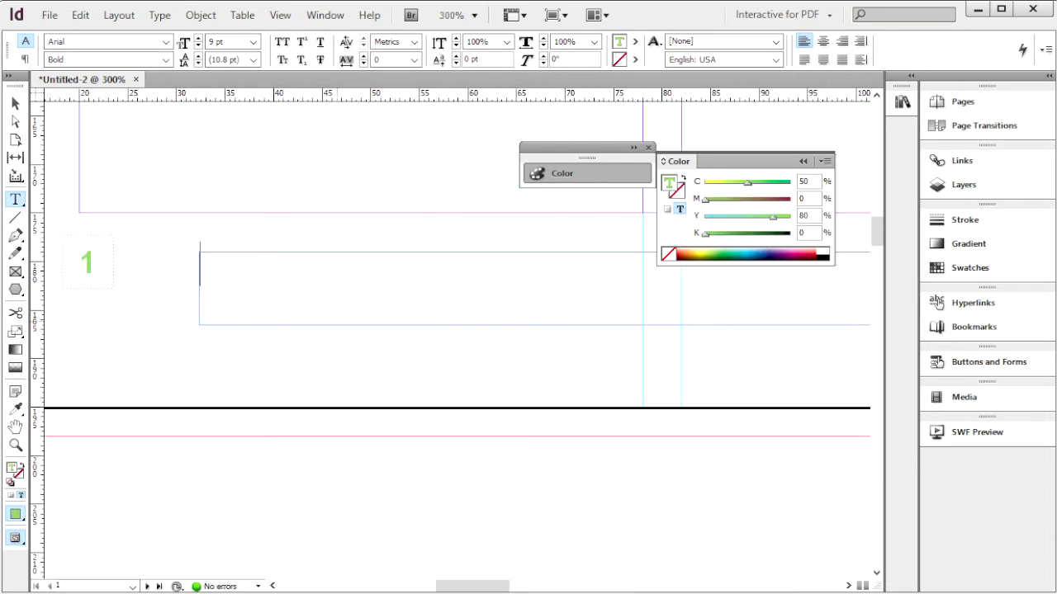
{"action": "type", "text": "lice"}
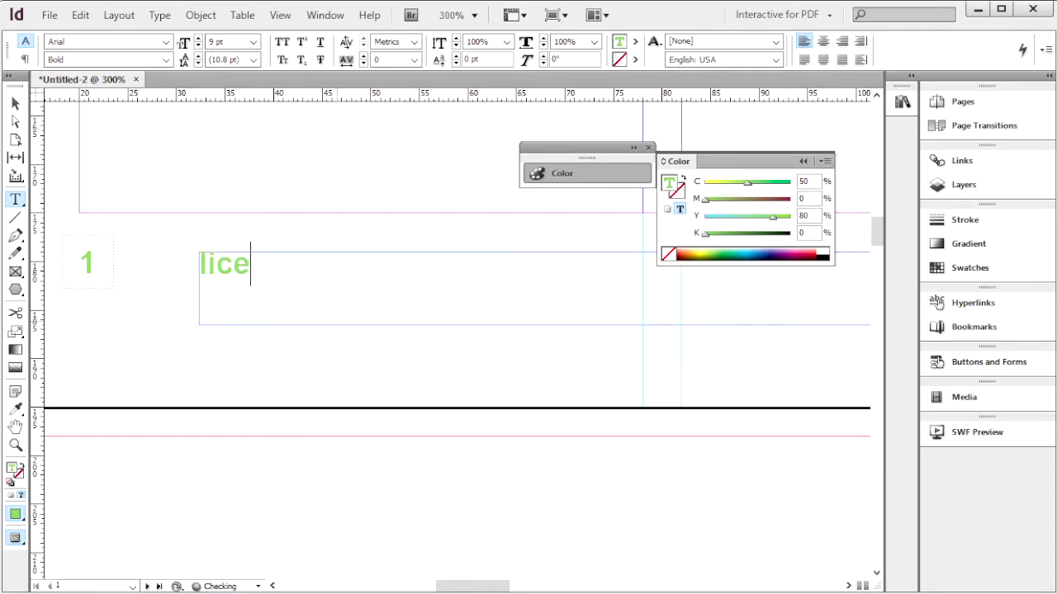
{"action": "type", "text": "nse.kpc."}
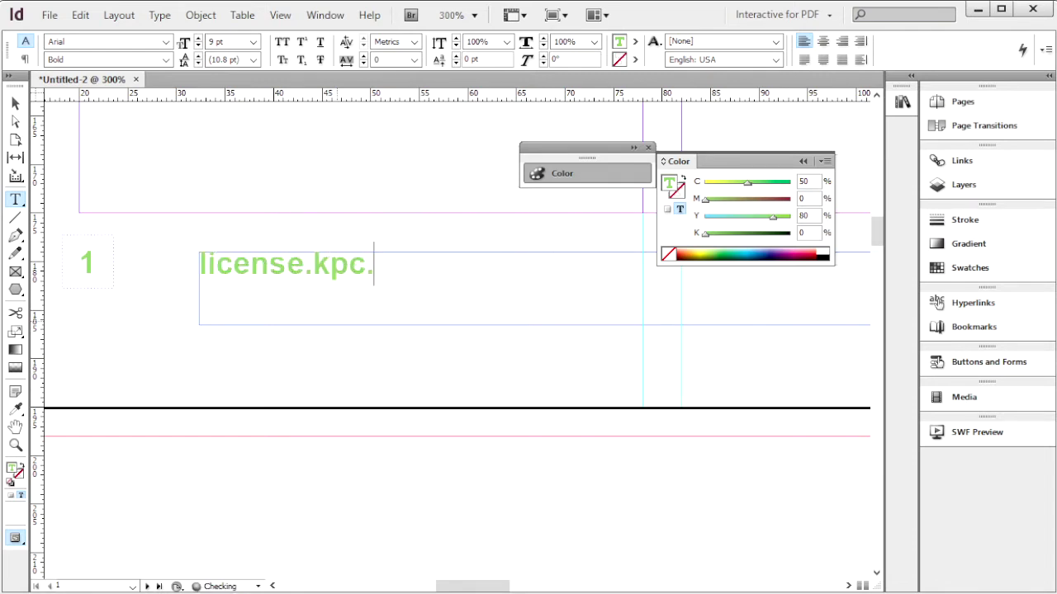
{"action": "type", "text": "or.kr"}
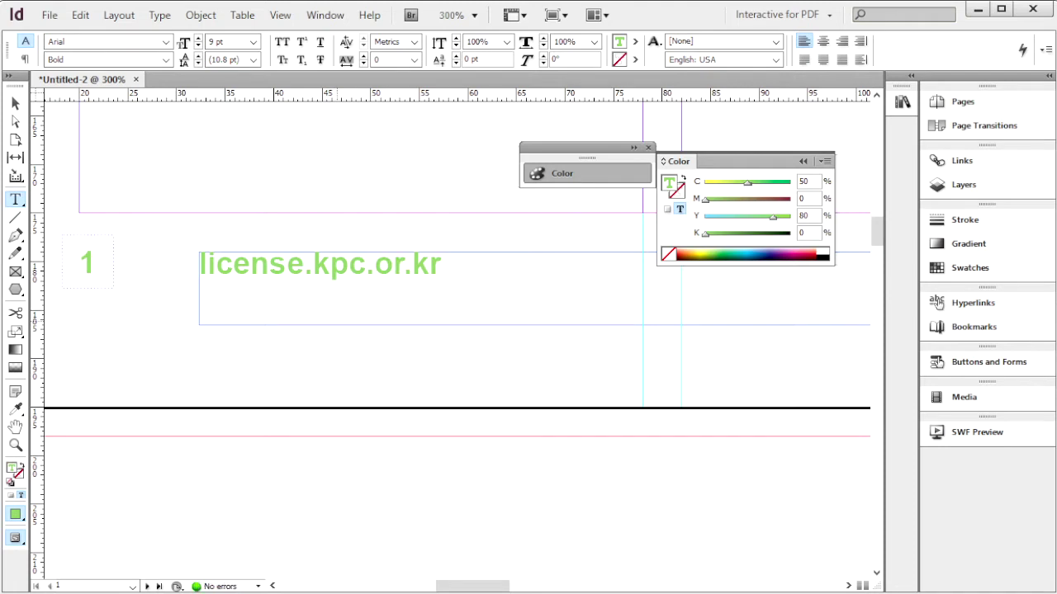
{"action": "left_click_drag", "start_coordinate": [463, 266], "coordinate": [172, 255]}
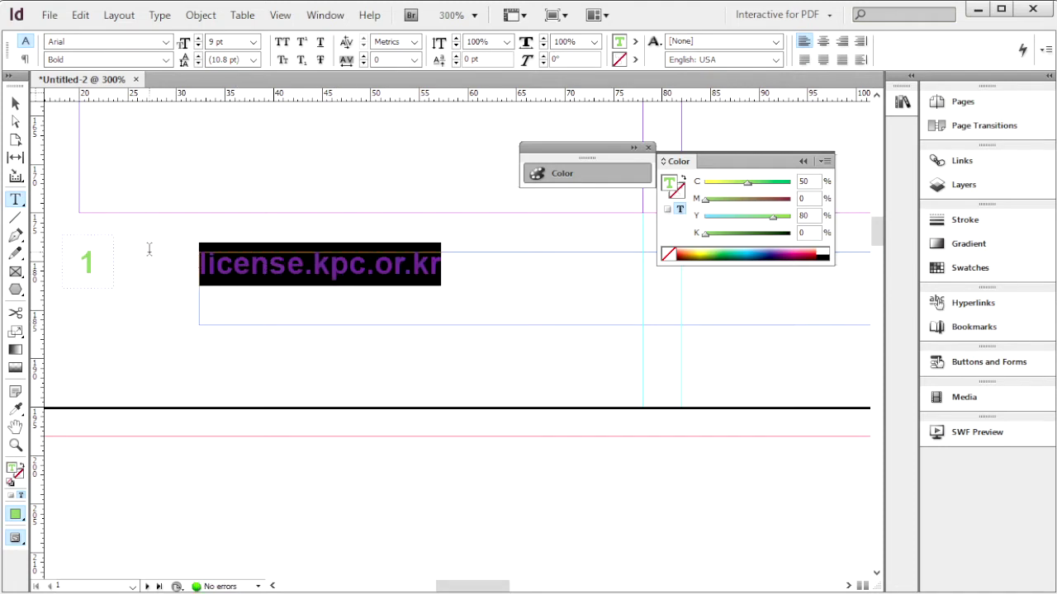
{"action": "left_click", "coordinate": [325, 16]}
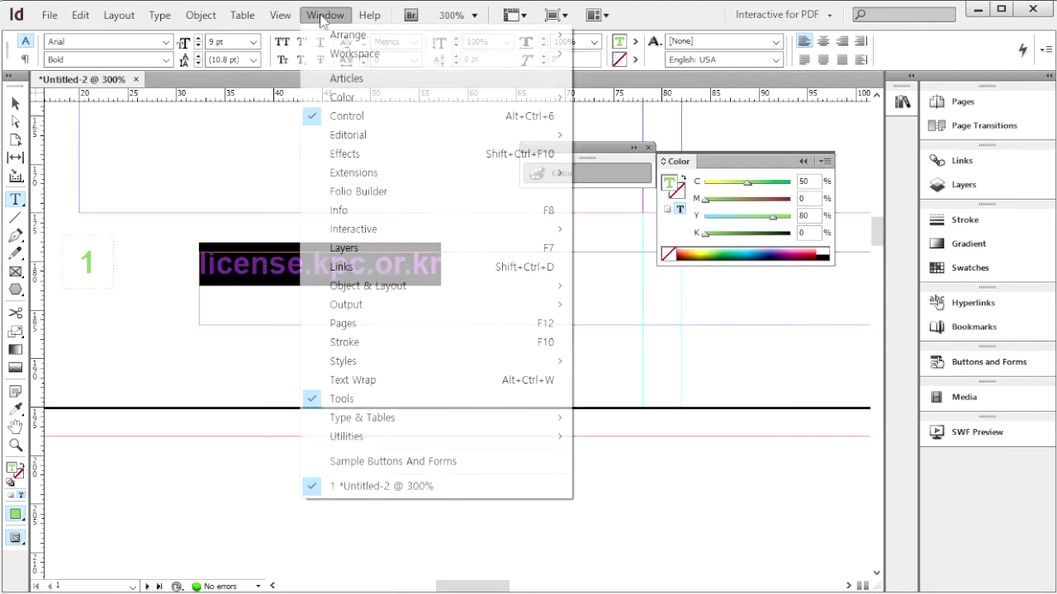
{"action": "mouse_move", "coordinate": [484, 231]}
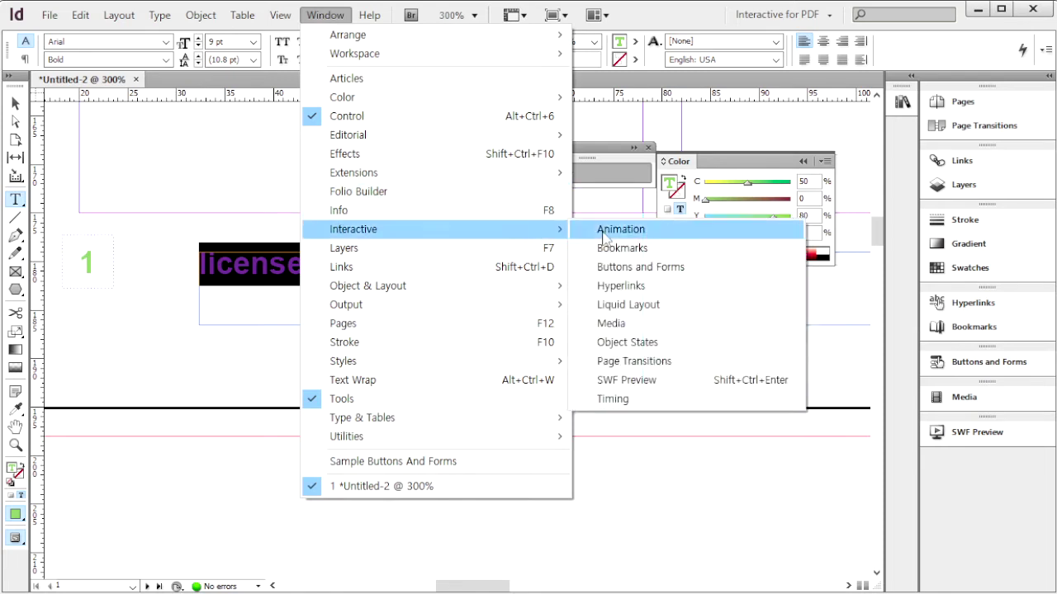
{"action": "left_click", "coordinate": [685, 289]}
{"action": "type", "text": "https://"}
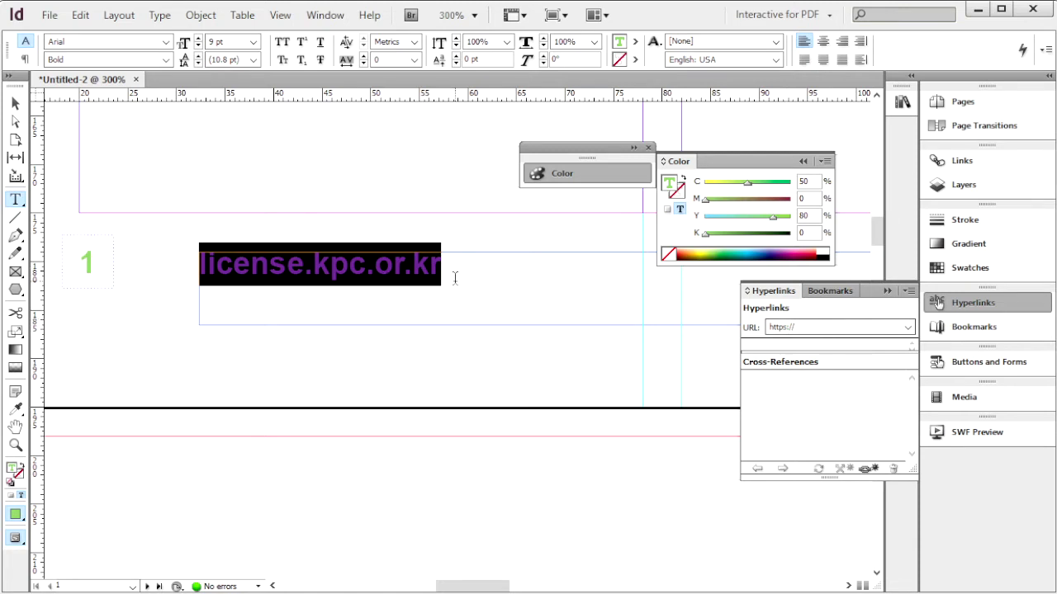
{"action": "left_click_drag", "start_coordinate": [455, 278], "coordinate": [189, 286]}
{"action": "left_click", "coordinate": [840, 327]}
{"action": "key", "text": "Return"}
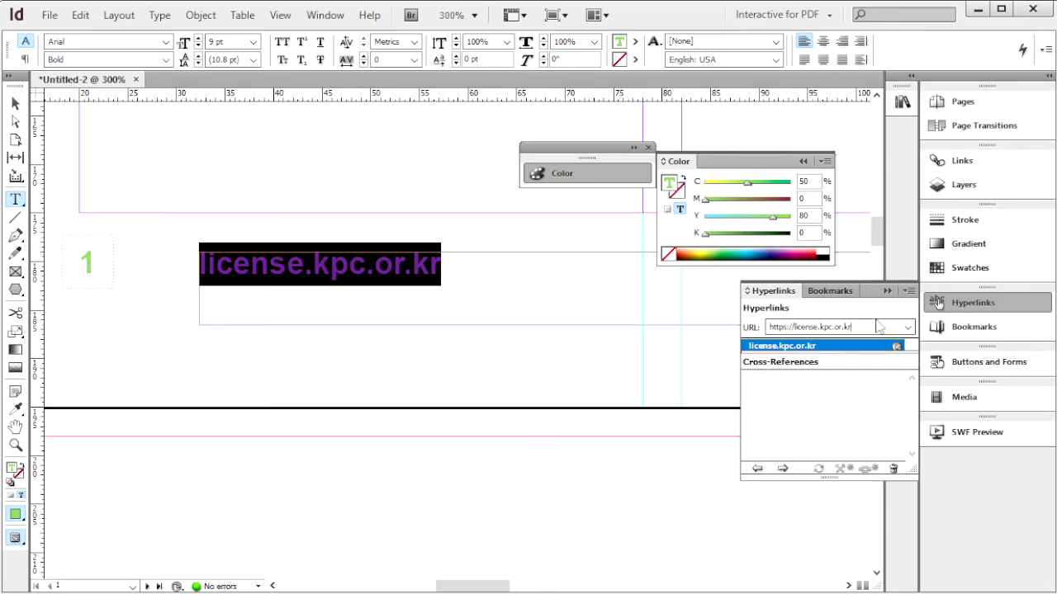
Finish text editing and open the right page of A-Master
{"action": "key", "text": "Escape"}
{"action": "key", "text": "F12"}
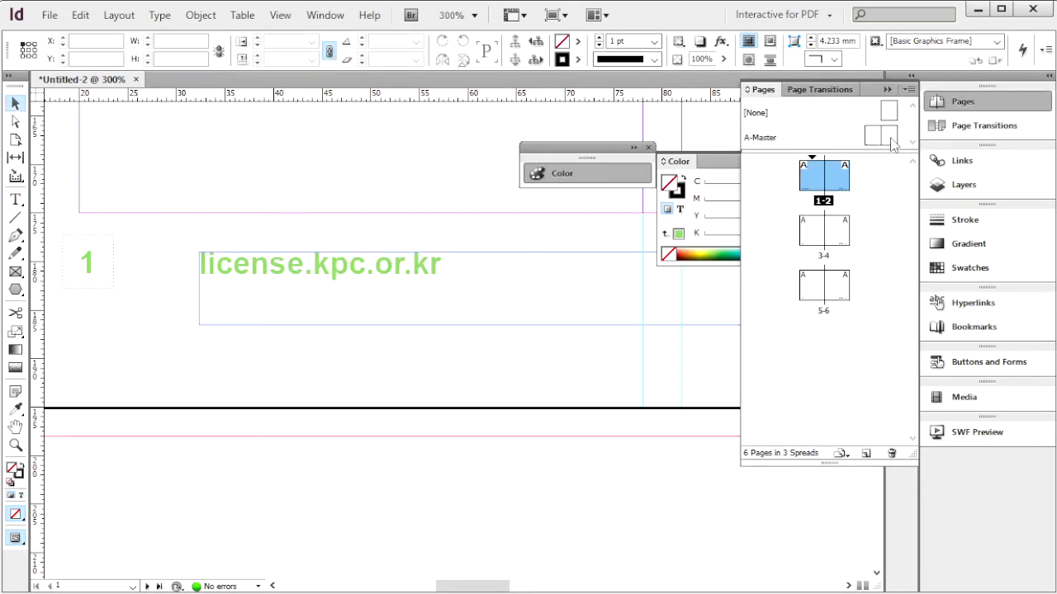
{"action": "left_click", "coordinate": [890, 137]}
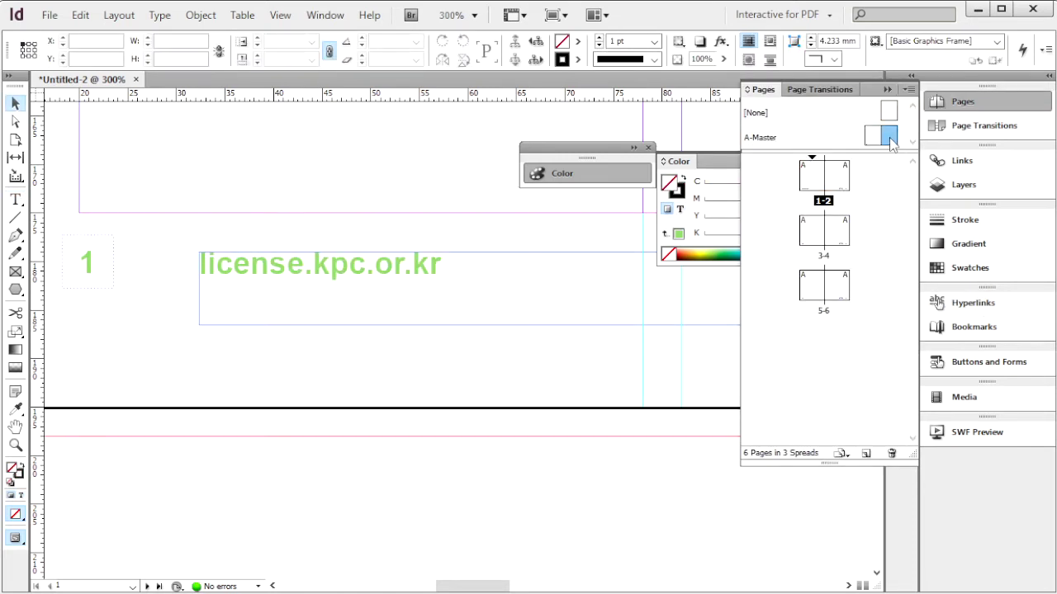
{"action": "double_click", "coordinate": [890, 139]}
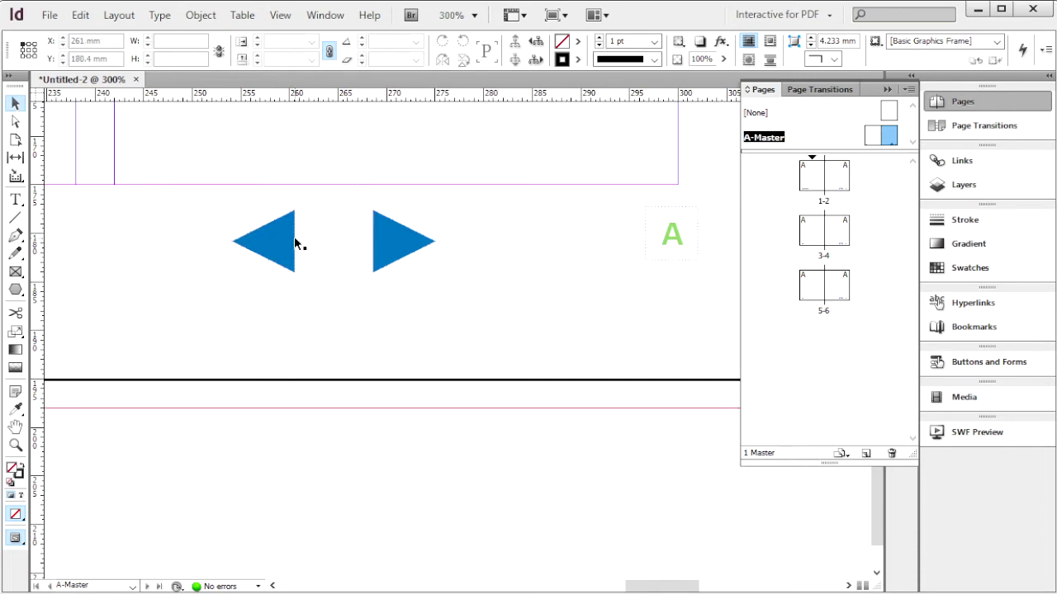
Turn the left-pointing triangle on A-Master into a button by adding a Go To Next Page action
{"action": "left_click", "coordinate": [295, 242]}
{"action": "left_click", "coordinate": [324, 15]}
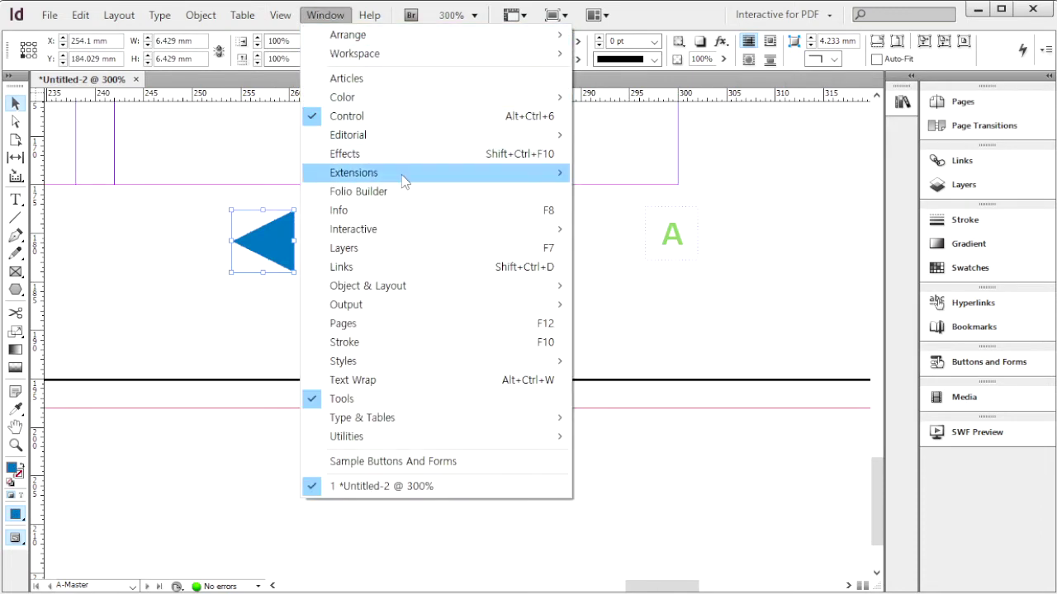
{"action": "mouse_move", "coordinate": [468, 234]}
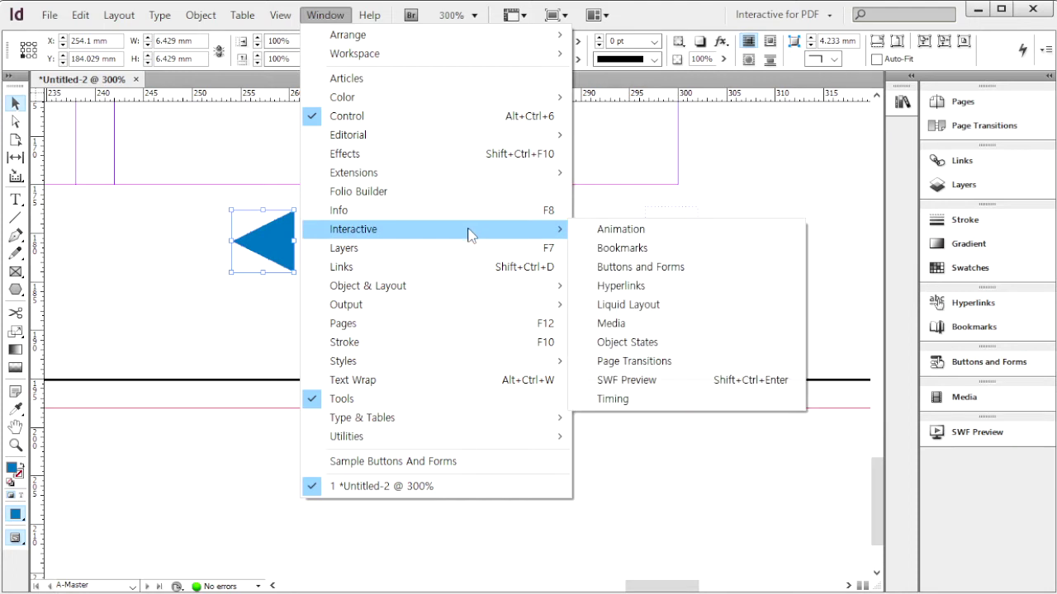
{"action": "left_click", "coordinate": [667, 272]}
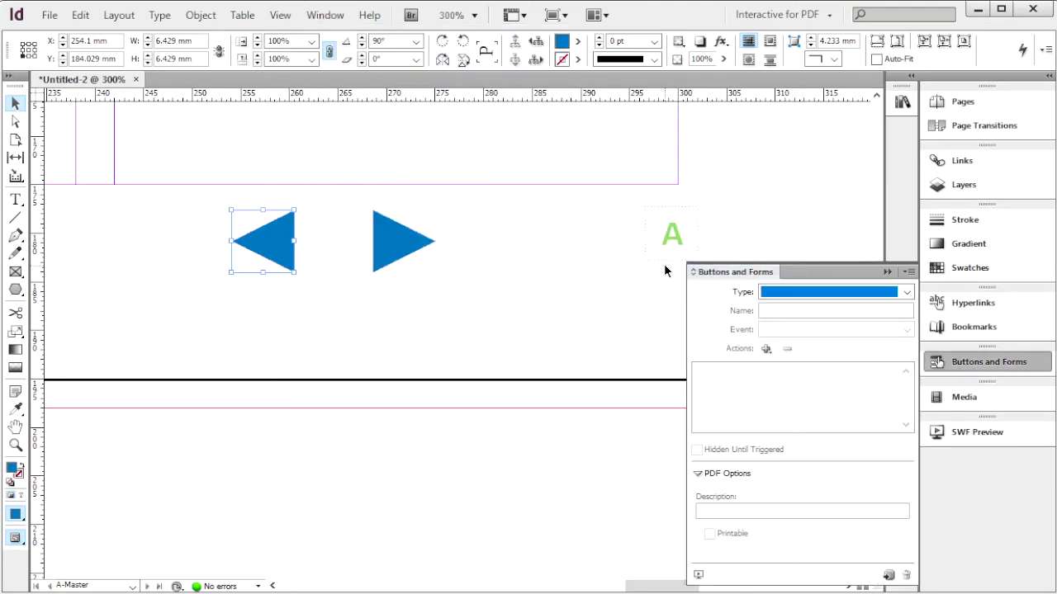
{"action": "left_click", "coordinate": [277, 246]}
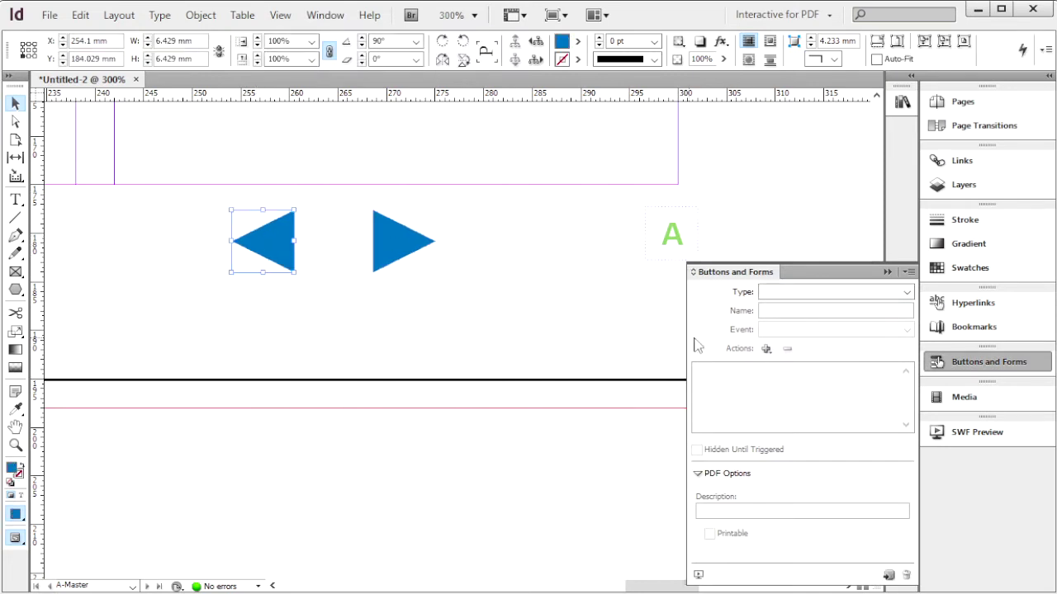
{"action": "left_click", "coordinate": [765, 350]}
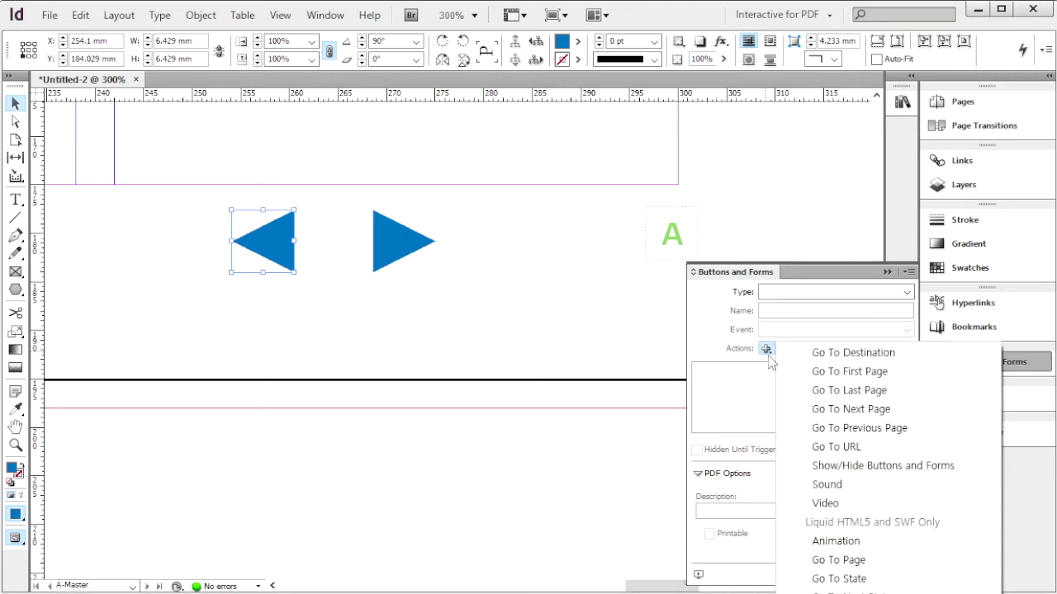
{"action": "left_click", "coordinate": [875, 408]}
Add a Go To Next Page button action to the right-pointing triangle on A-Master and deselect it
{"action": "left_click", "coordinate": [402, 248]}
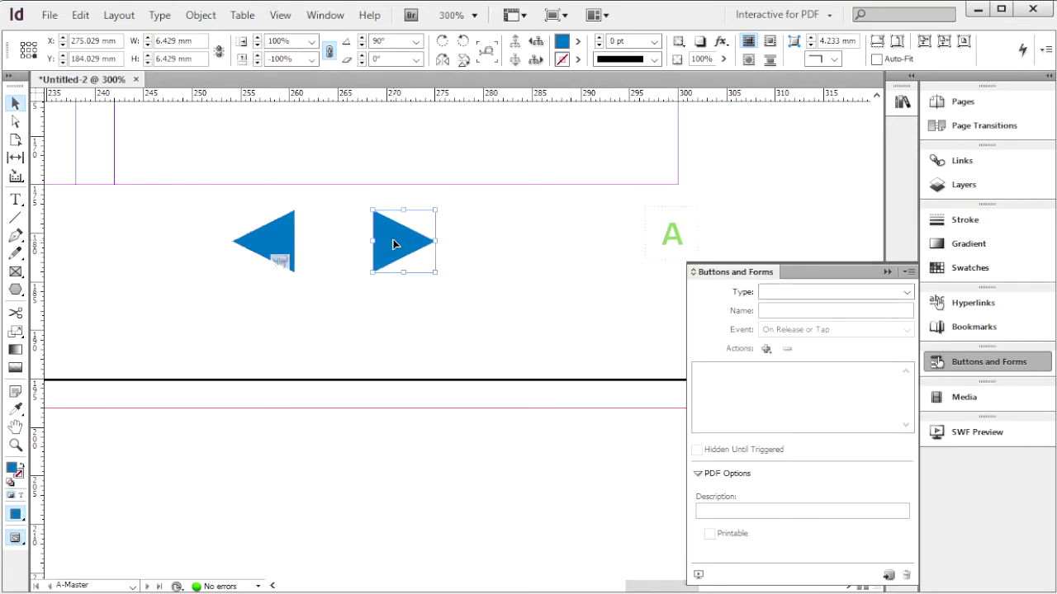
{"action": "left_click", "coordinate": [766, 349]}
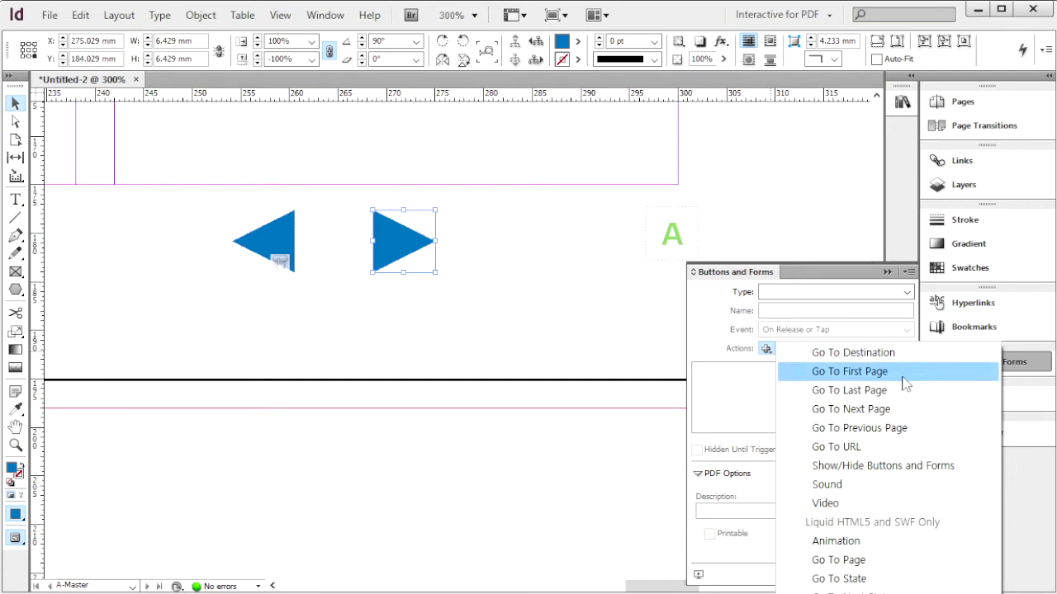
{"action": "left_click", "coordinate": [883, 410]}
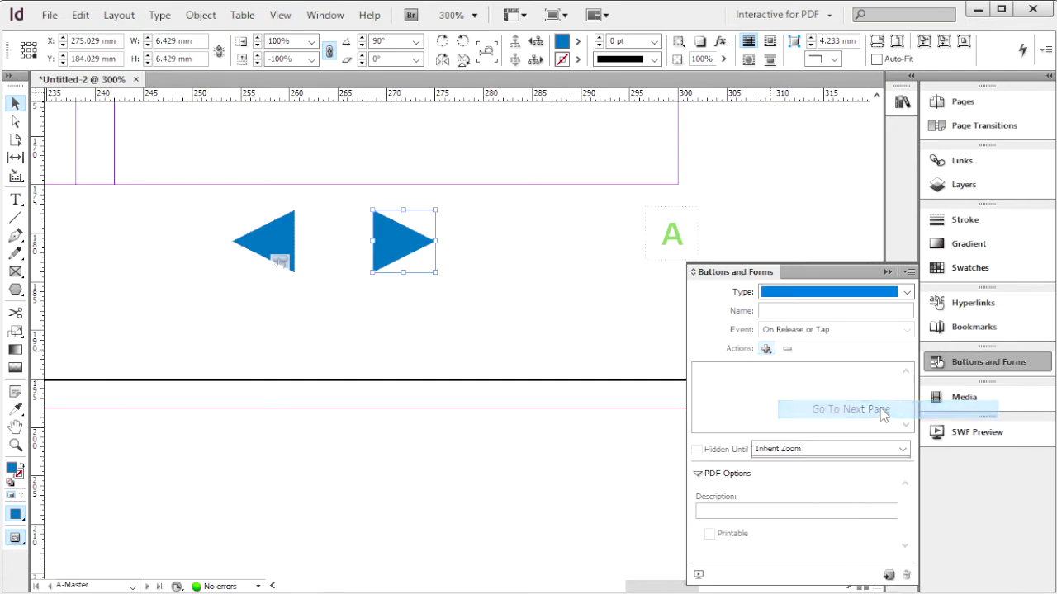
{"action": "left_click", "coordinate": [478, 325]}
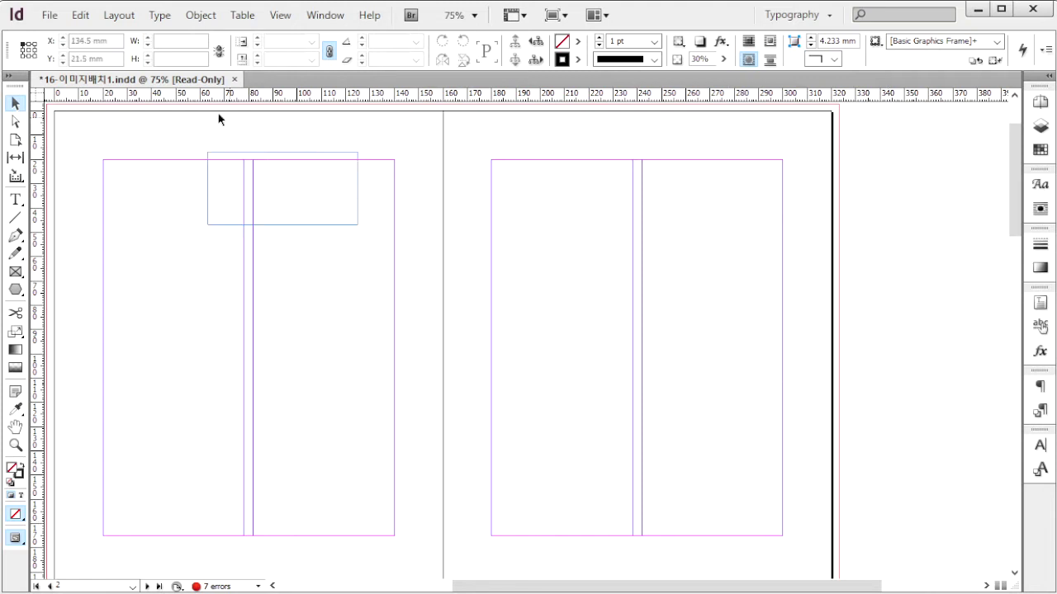
Place the illustration 탈춤일러스트.ai on page 1 at about 83 mm wide and 153 mm high
{"action": "left_click", "coordinate": [50, 16]}
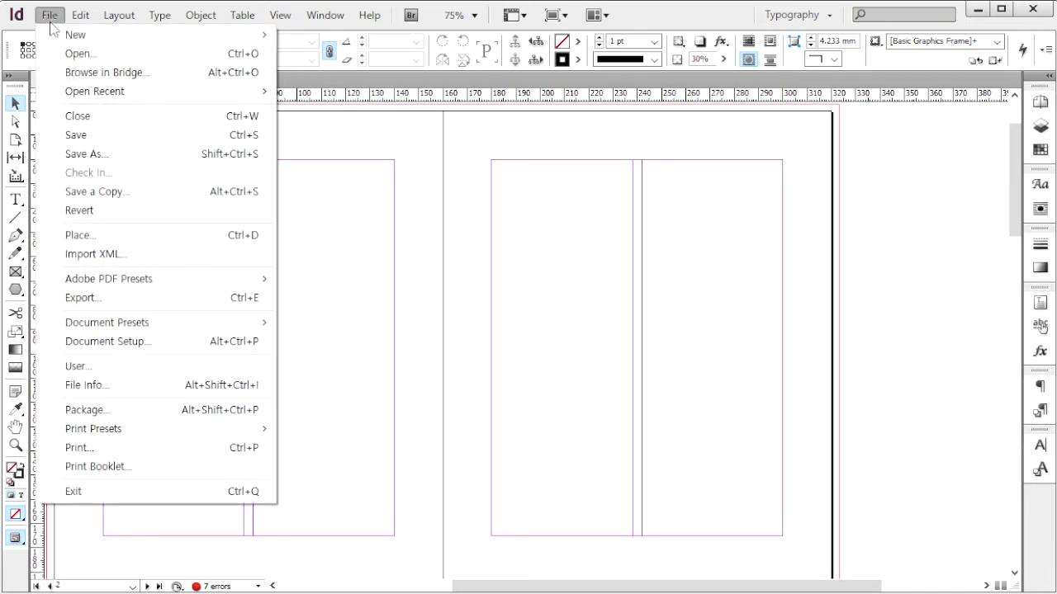
{"action": "left_click", "coordinate": [118, 236]}
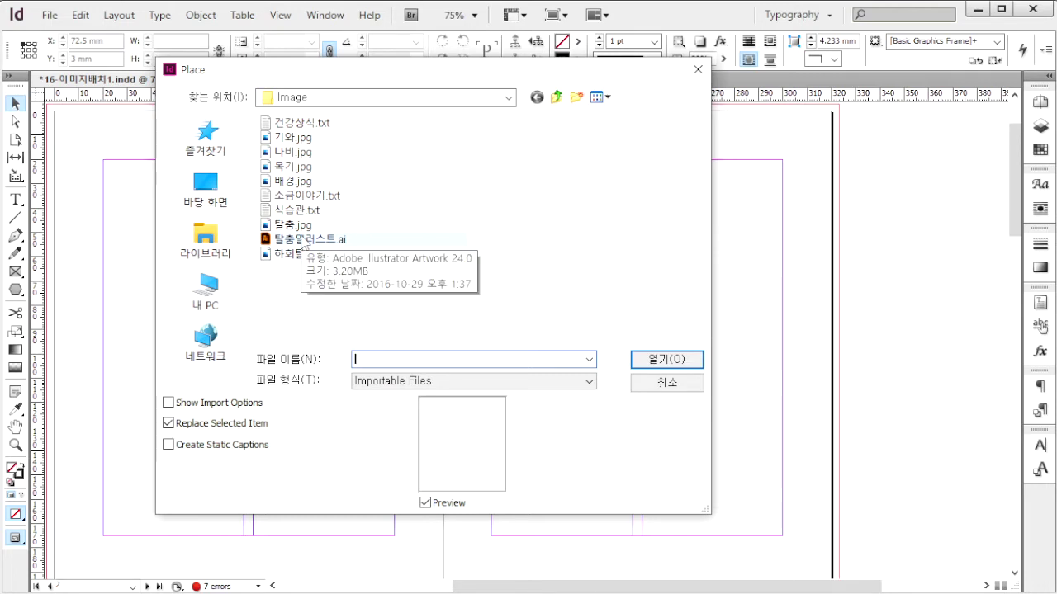
{"action": "left_click", "coordinate": [366, 242]}
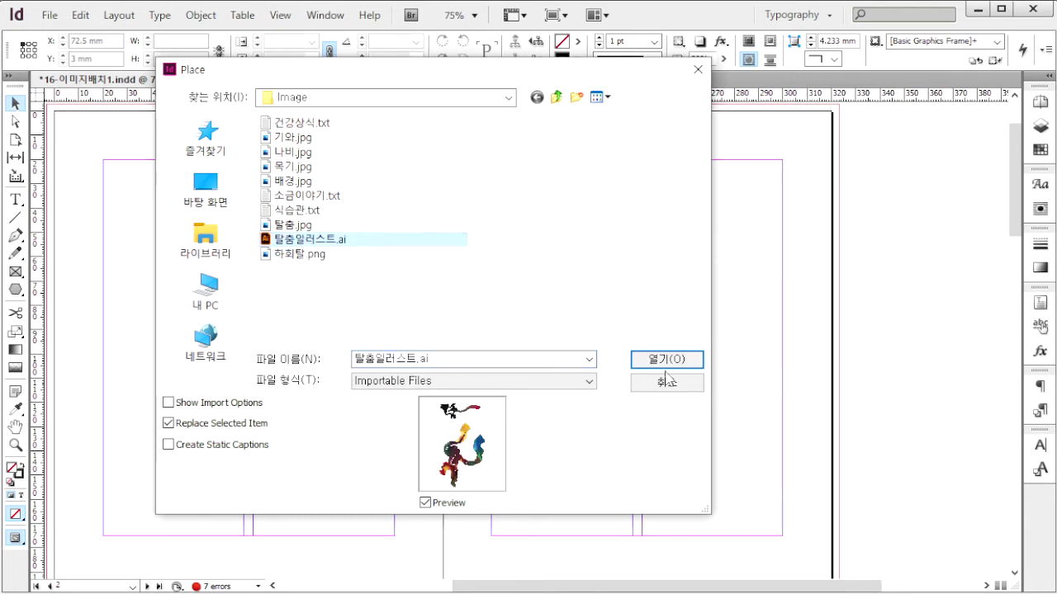
{"action": "double_click", "coordinate": [366, 242]}
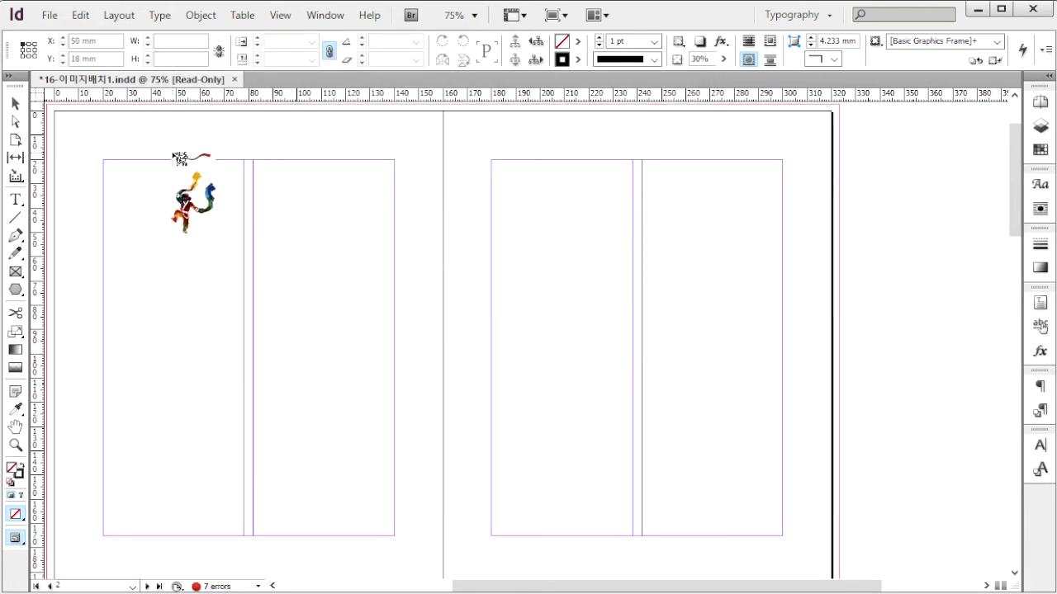
{"action": "left_click_drag", "start_coordinate": [163, 144], "coordinate": [426, 513]}
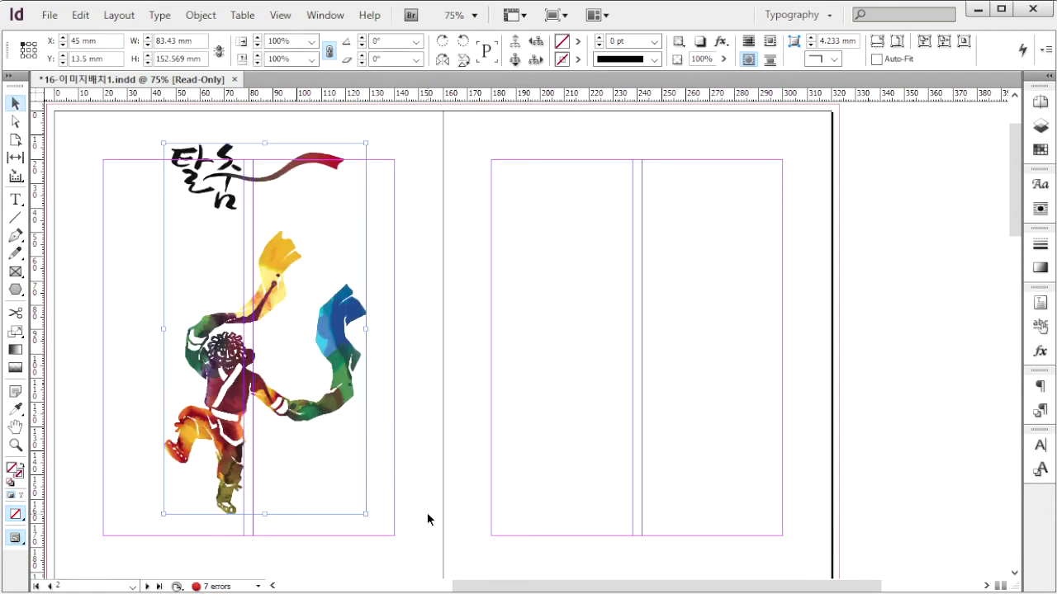
Apply a Drop Shadow effect with its default settings to the placed illustration on page 1
{"action": "right_click", "coordinate": [227, 160]}
{"action": "mouse_move", "coordinate": [424, 406]}
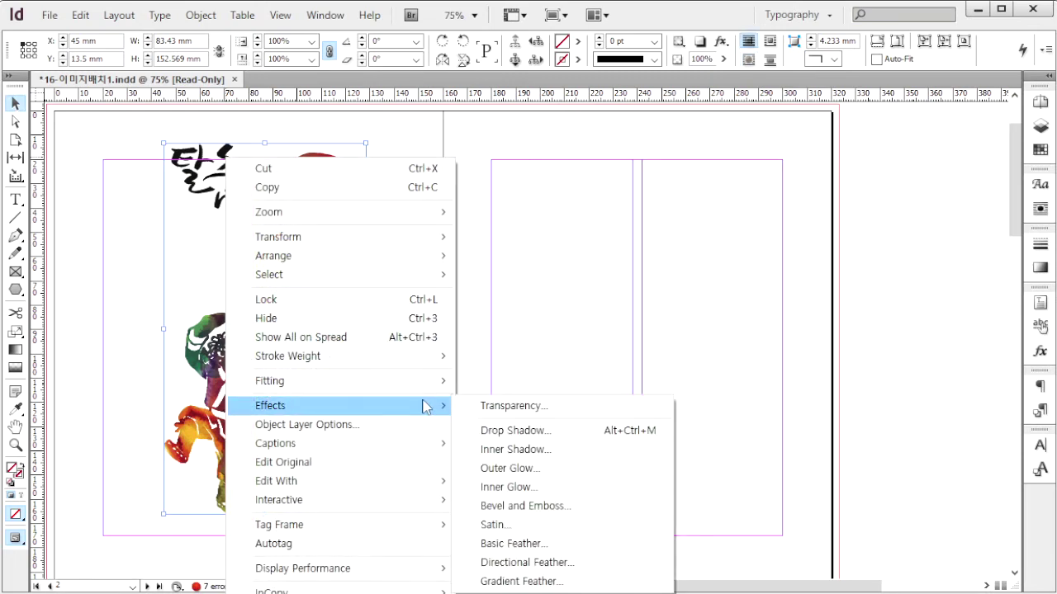
{"action": "left_click", "coordinate": [208, 156]}
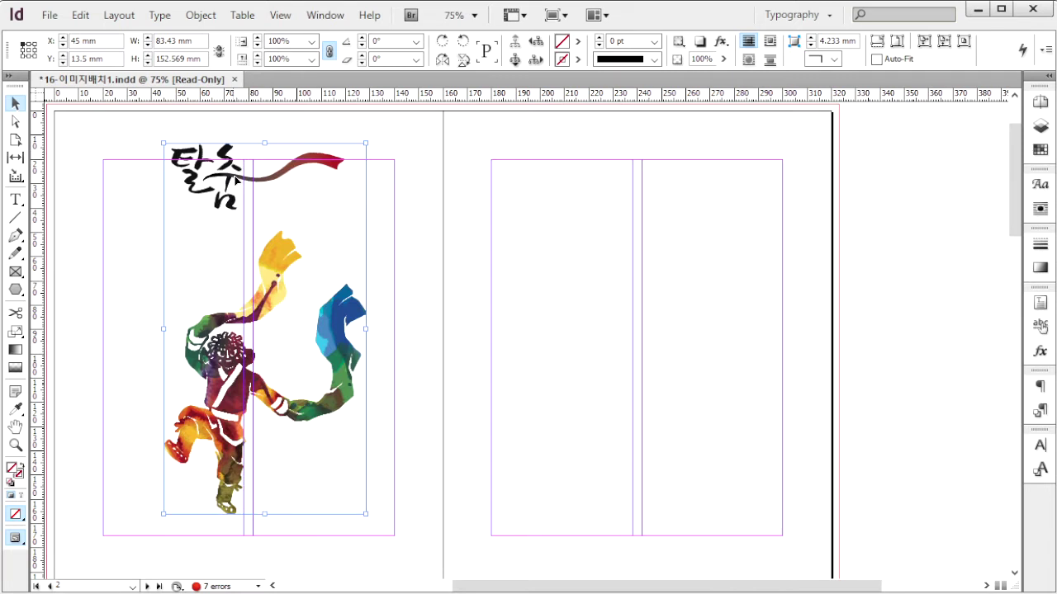
{"action": "right_click", "coordinate": [227, 163]}
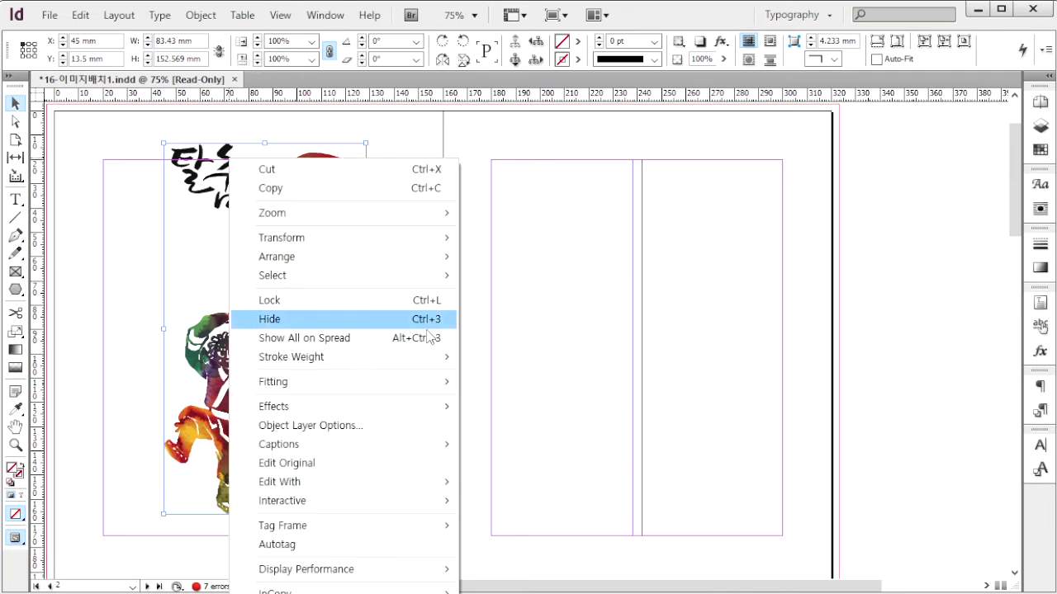
{"action": "mouse_move", "coordinate": [419, 410]}
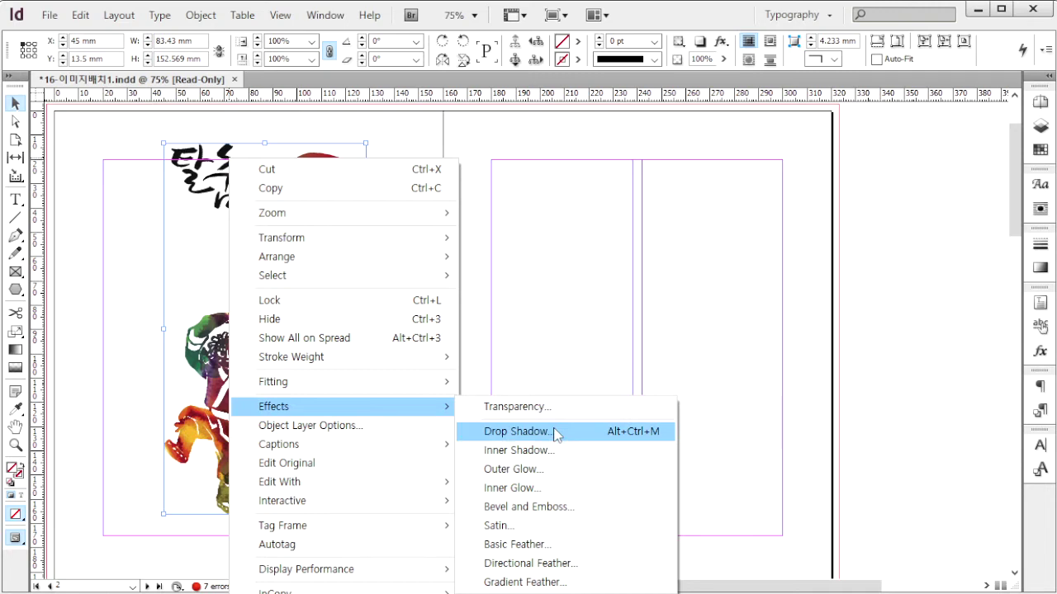
{"action": "left_click", "coordinate": [516, 431]}
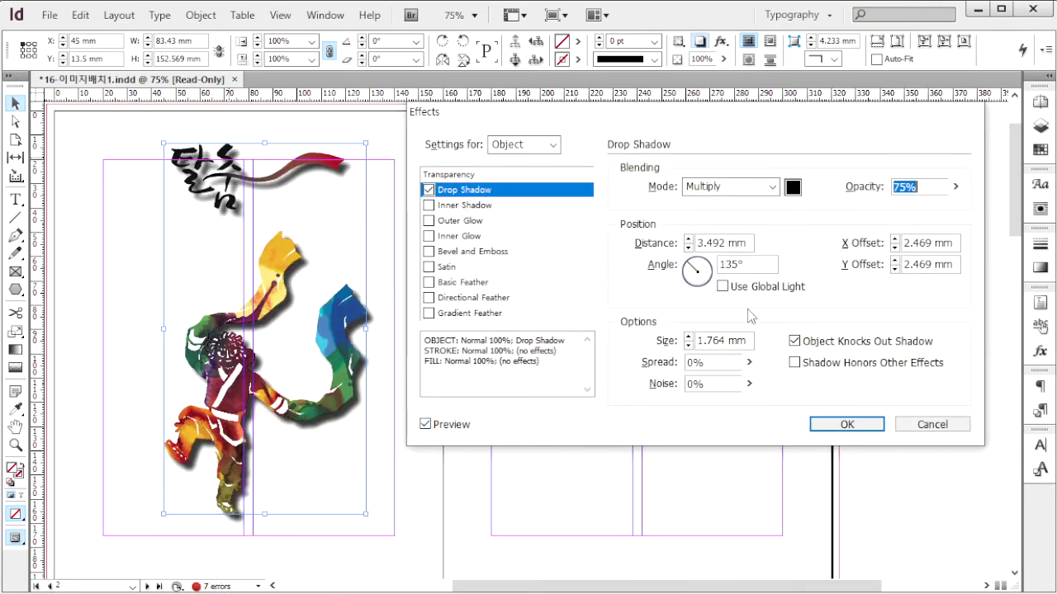
{"action": "left_click", "coordinate": [859, 428]}
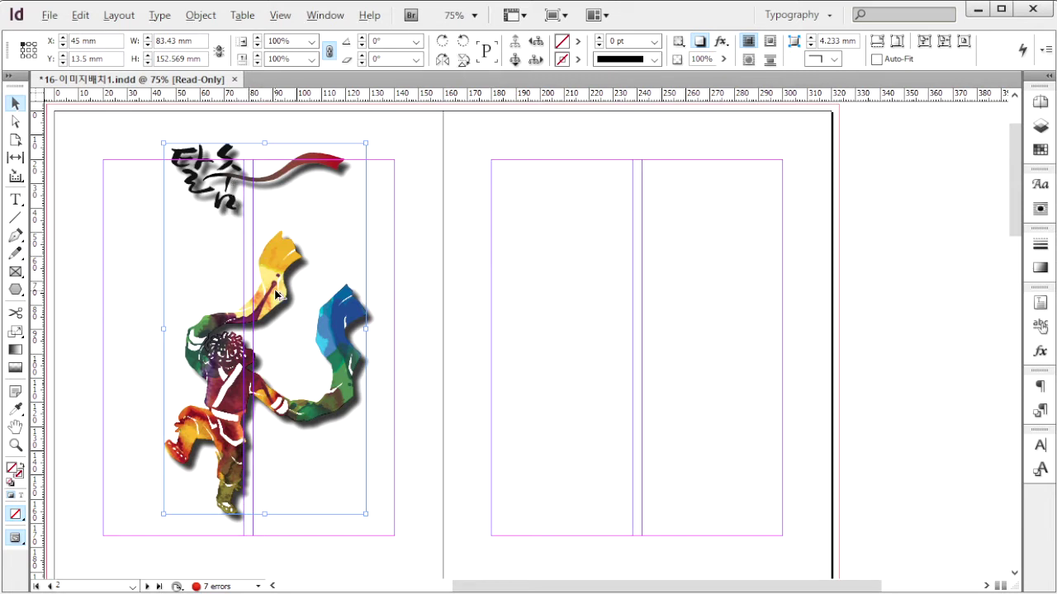
Duplicate the shadowed illustration beside the original, crop the original's frame to the title lettering, about 33.5 mm high, and select the copy
{"action": "left_click_drag", "start_coordinate": [258, 307], "coordinate": [498, 298]}
{"action": "left_click", "coordinate": [265, 512]}
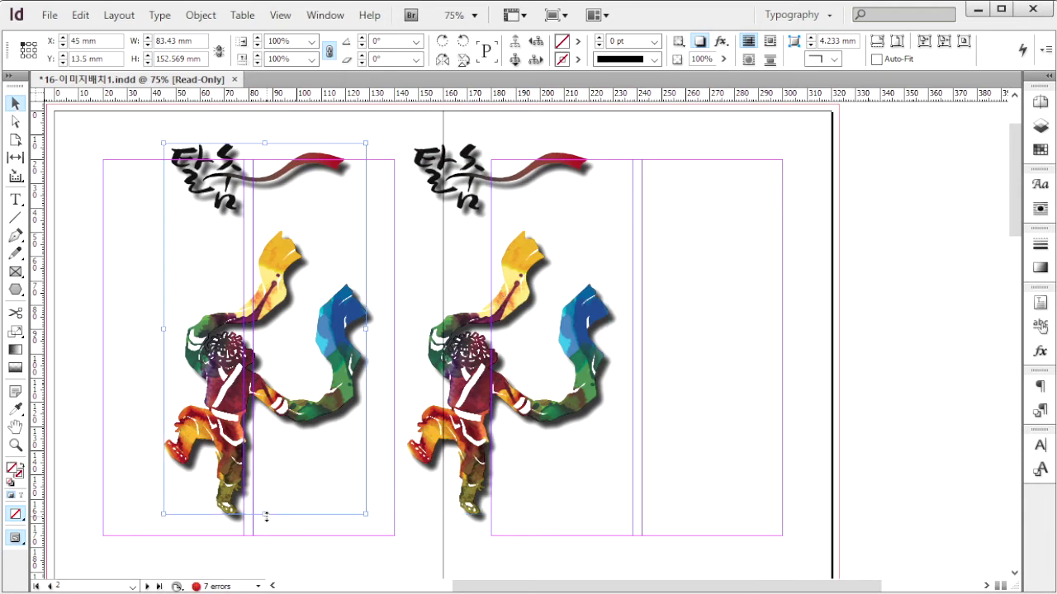
{"action": "left_click_drag", "start_coordinate": [266, 517], "coordinate": [279, 225]}
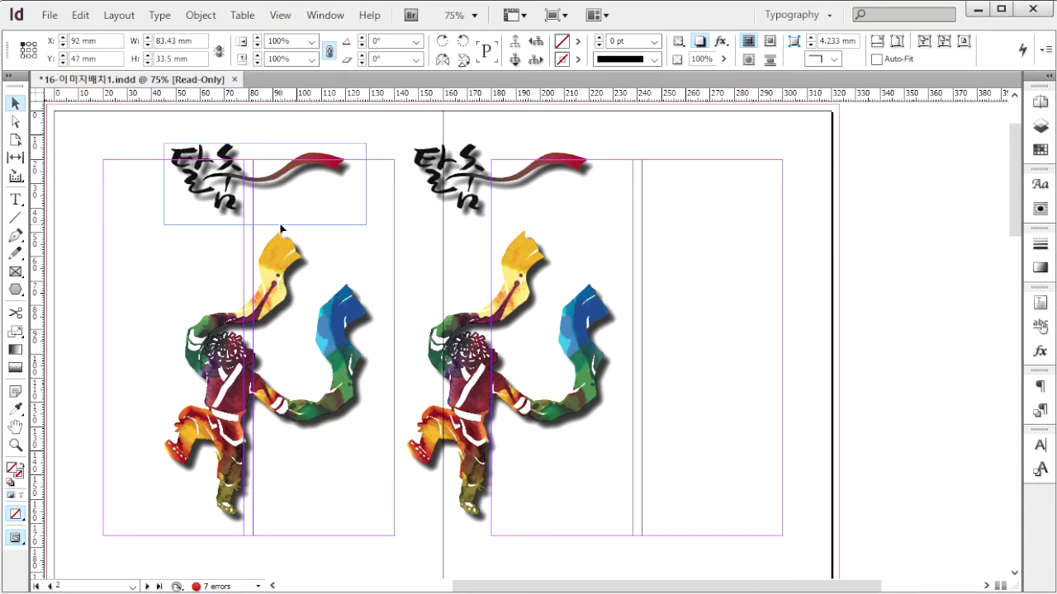
{"action": "left_click", "coordinate": [519, 173]}
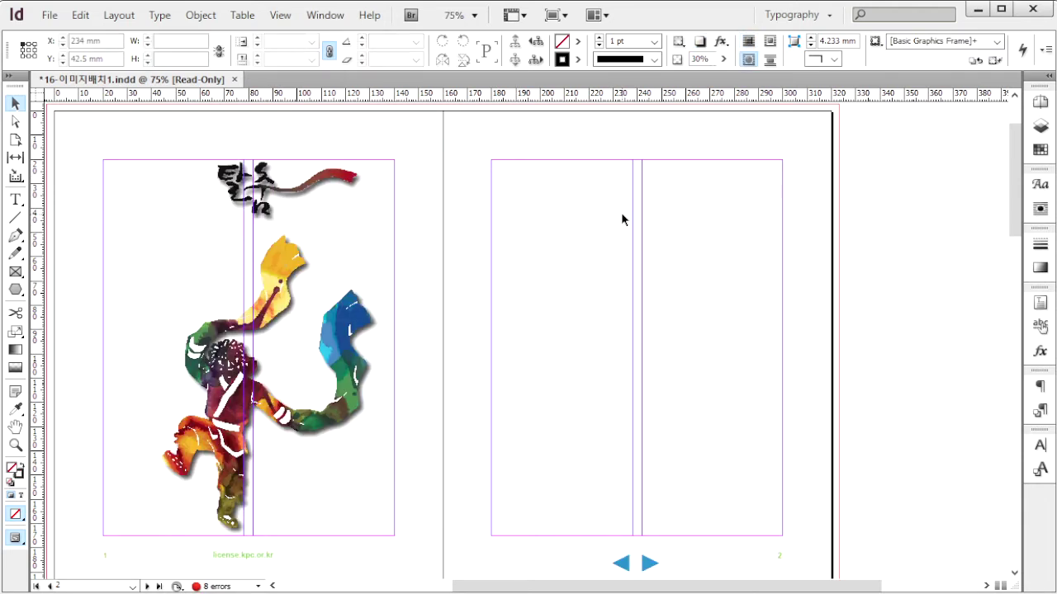
Place 배경.jpg on page 2, spanning from its upper inner corner to the outer bleed
{"action": "key", "text": "ctrl+d"}
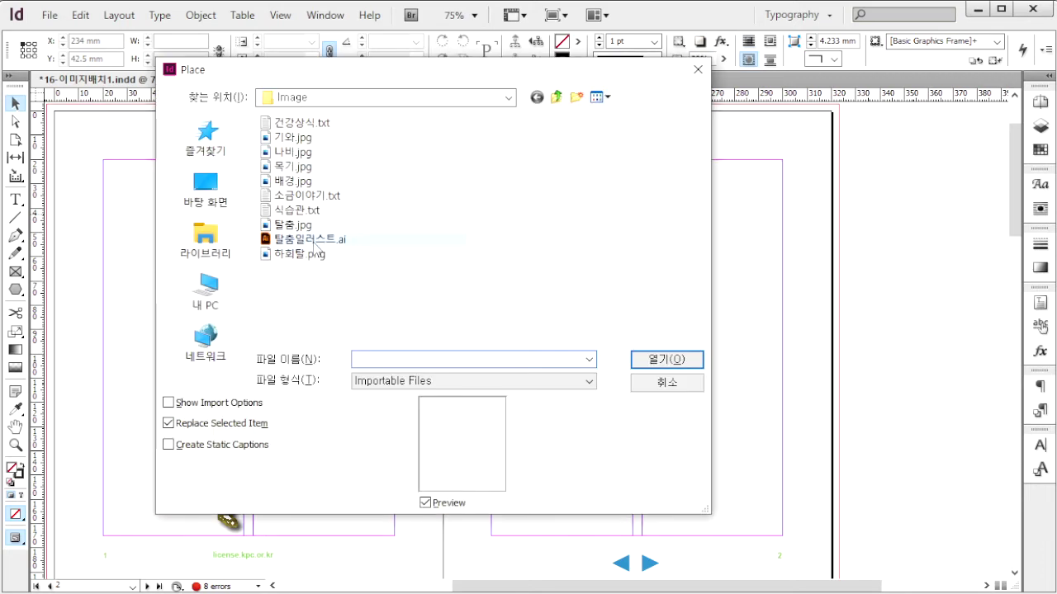
{"action": "left_click", "coordinate": [290, 182]}
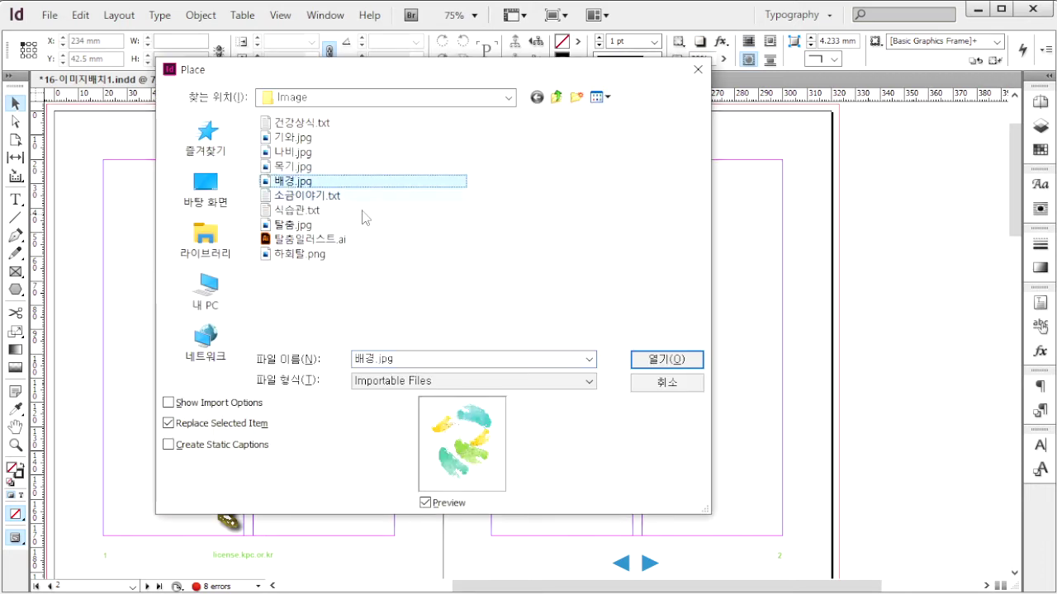
{"action": "left_click", "coordinate": [657, 361]}
{"action": "mouse_move", "coordinate": [442, 110]}
{"action": "left_mouse_down"}
{"action": "mouse_move", "coordinate": [542, 245]}
{"action": "mouse_move", "coordinate": [766, 500]}
{"action": "mouse_move", "coordinate": [861, 581]}
{"action": "mouse_move", "coordinate": [852, 506]}
{"action": "mouse_move", "coordinate": [839, 524]}
{"action": "left_mouse_up"}
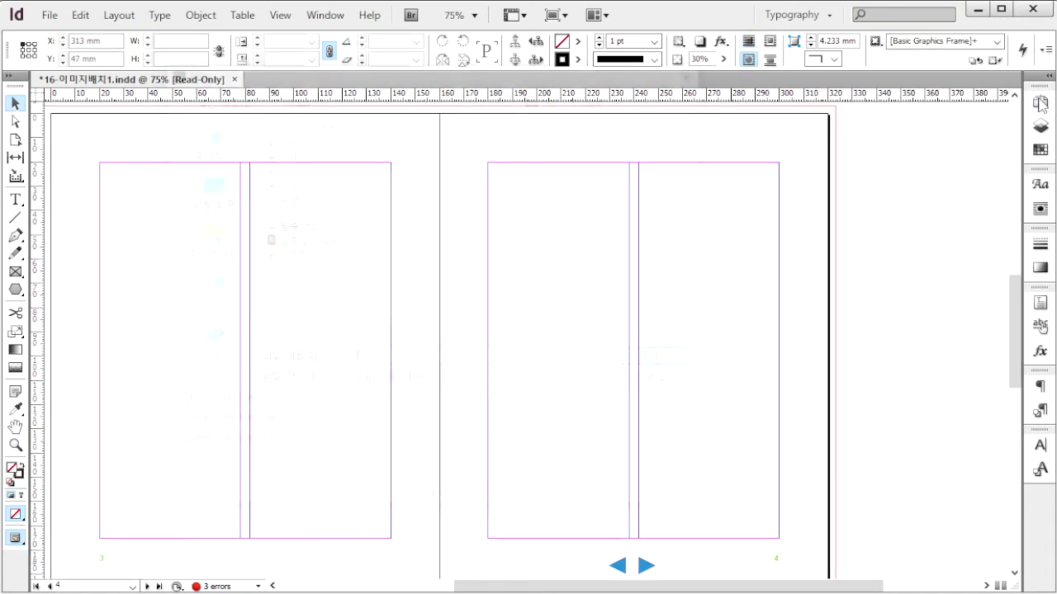
Place 탈춤.jpg near the upper outer corner of page 5's margins, about 164 mm wide and 68 mm high
{"action": "key", "text": "ctrl+d"}
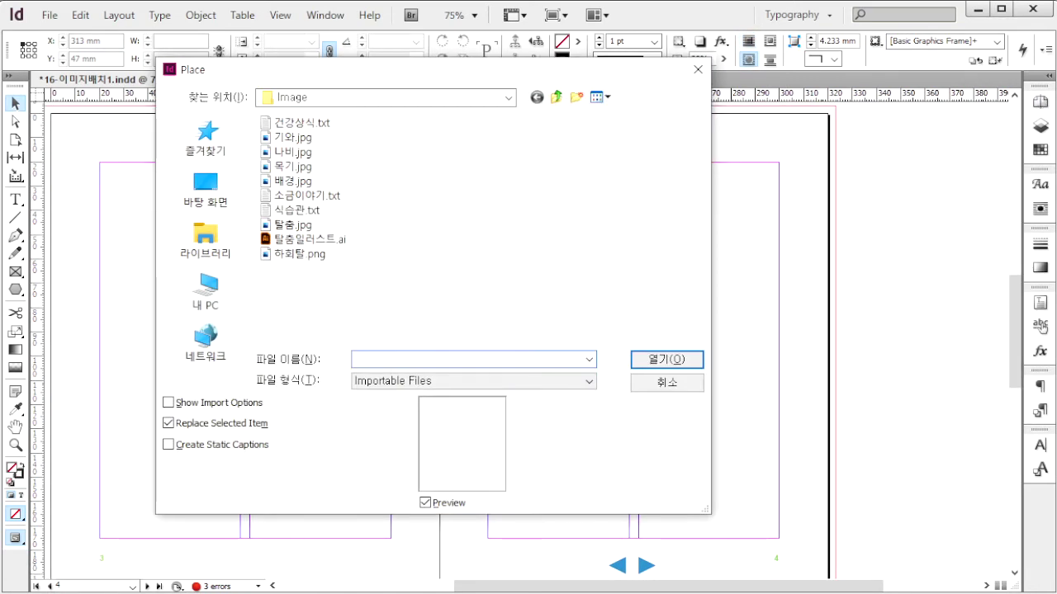
{"action": "left_click", "coordinate": [297, 225]}
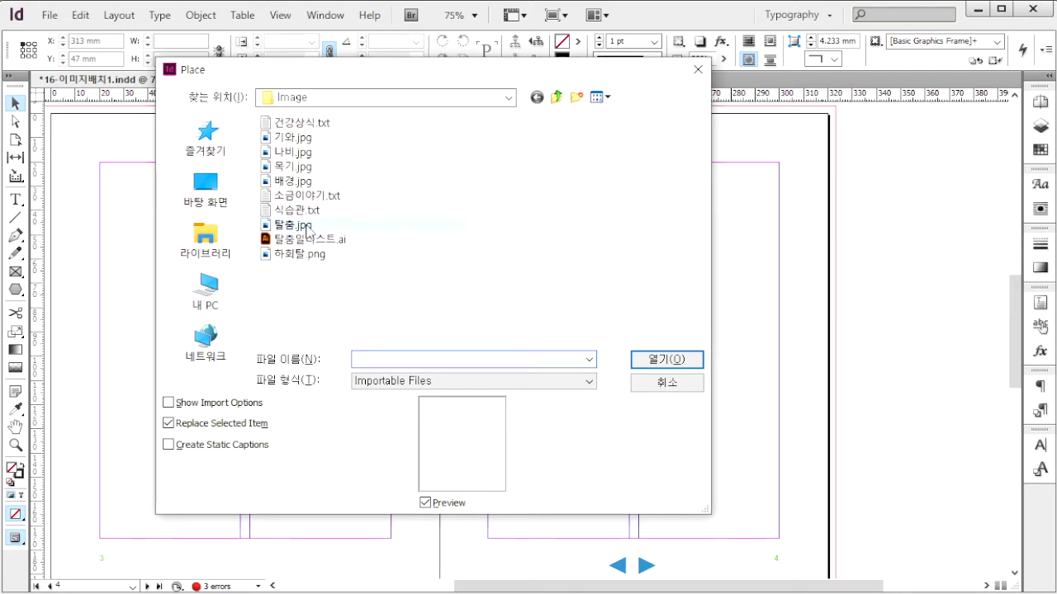
{"action": "left_click", "coordinate": [665, 360]}
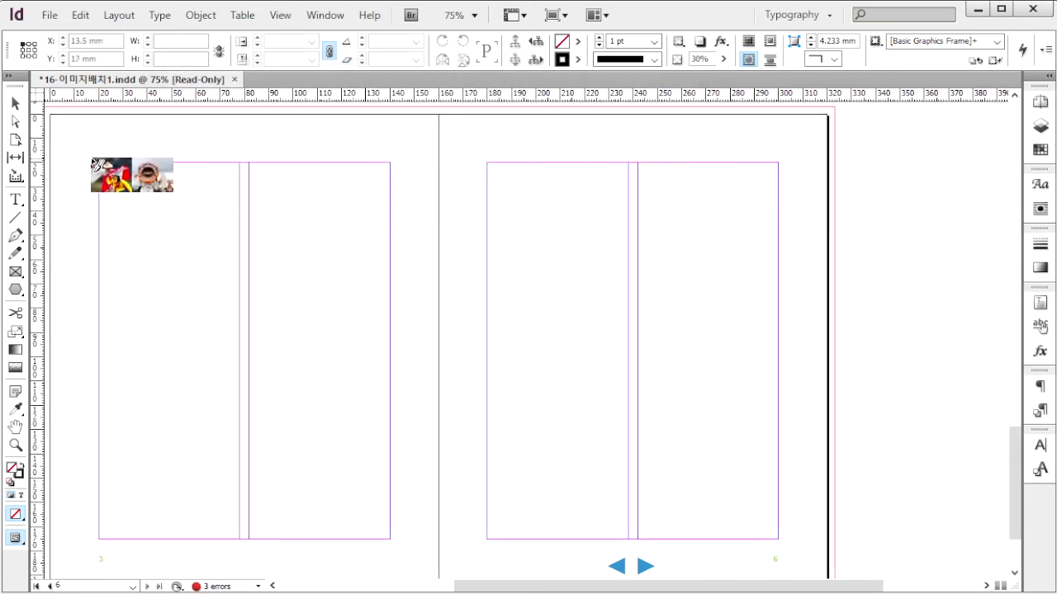
{"action": "left_click_drag", "start_coordinate": [91, 158], "coordinate": [255, 328]}
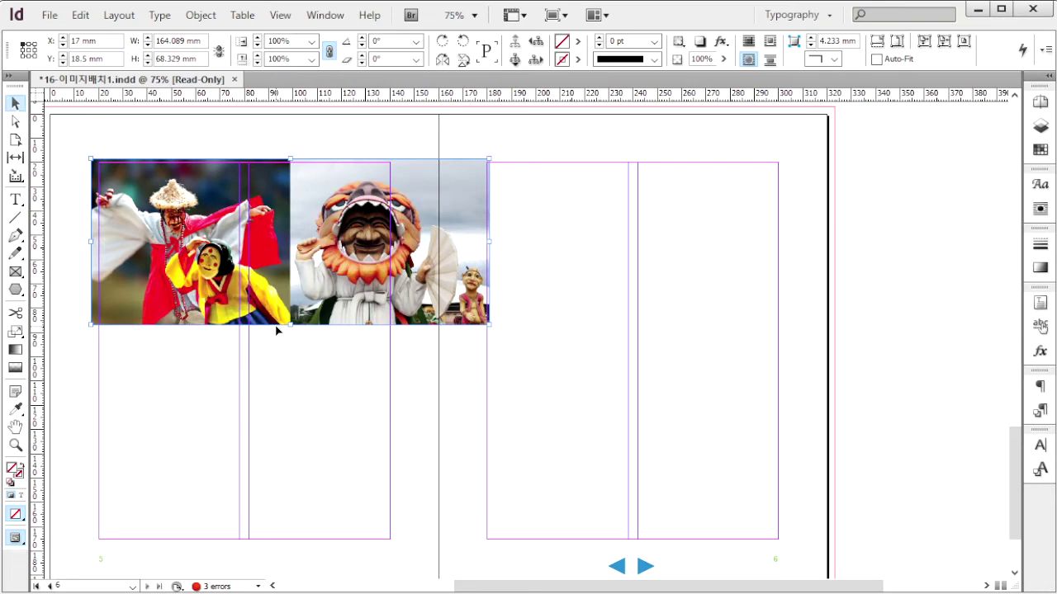
Crop the photo's frame to page 5's outer column, 58 mm wide and 59 mm high, starting at the margin corner
{"action": "key", "text": "ctrl+z"}
{"action": "key", "text": "ctrl+shift+z"}
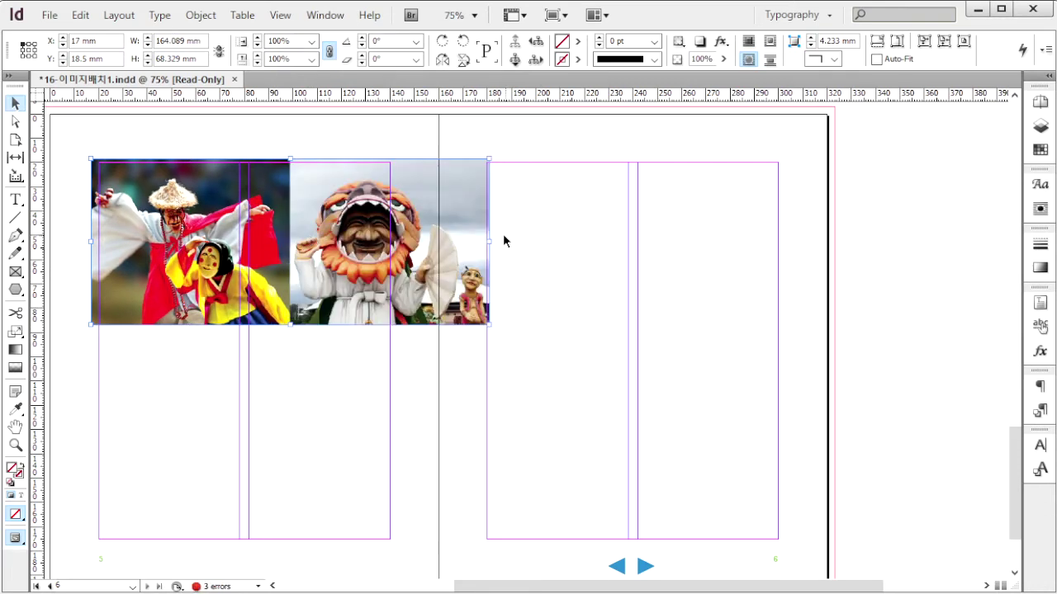
{"action": "key", "text": "ctrl+z"}
{"action": "key", "text": "ctrl+z"}
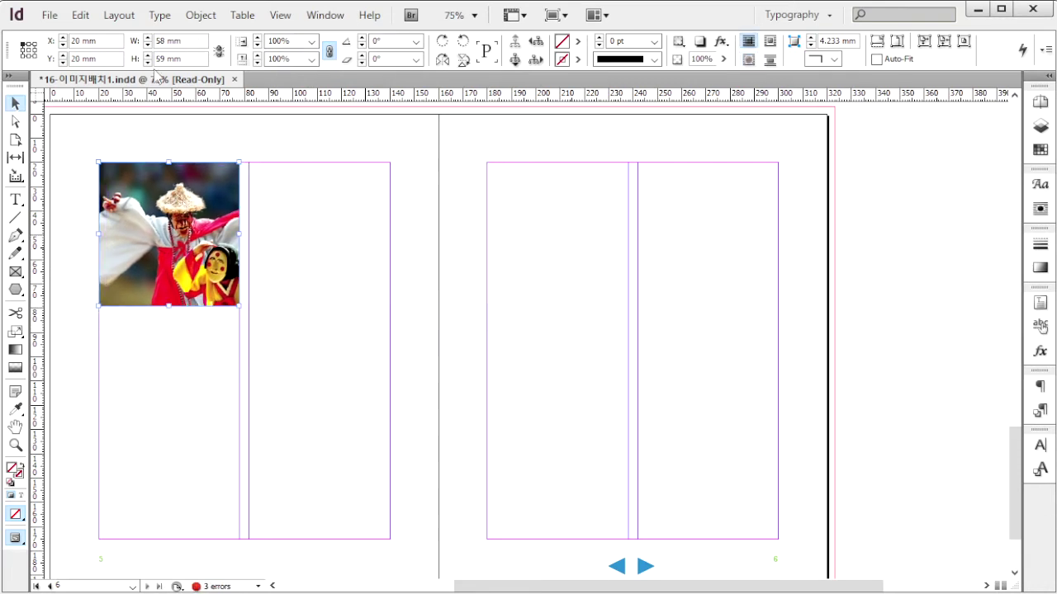
Apply Fill Frame Proportionally to the page 5 photo and shift its content so the two dancers show inside the frame
{"action": "left_click", "coordinate": [201, 15]}
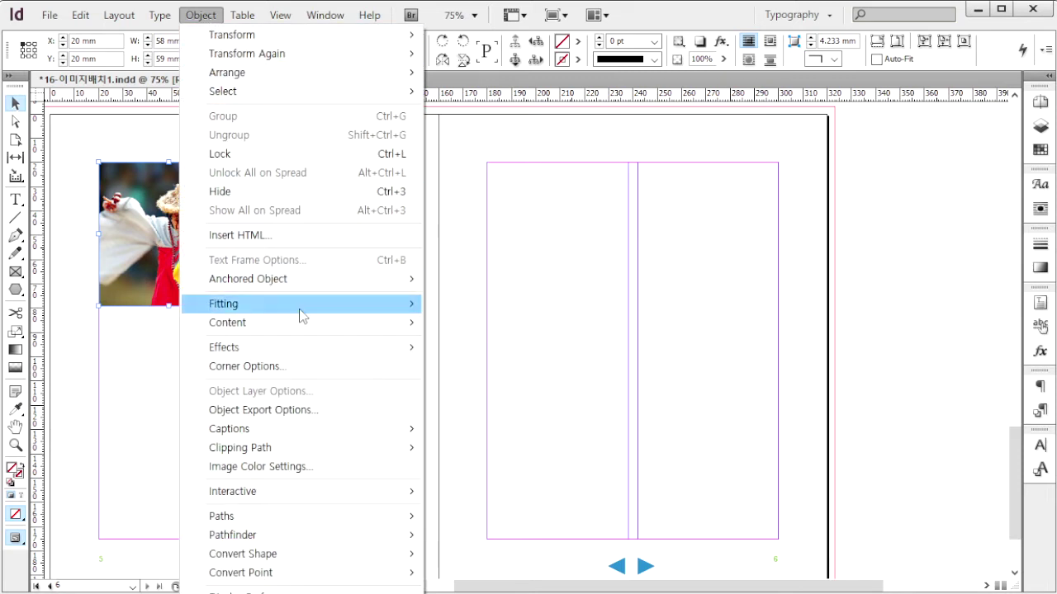
{"action": "mouse_move", "coordinate": [303, 317]}
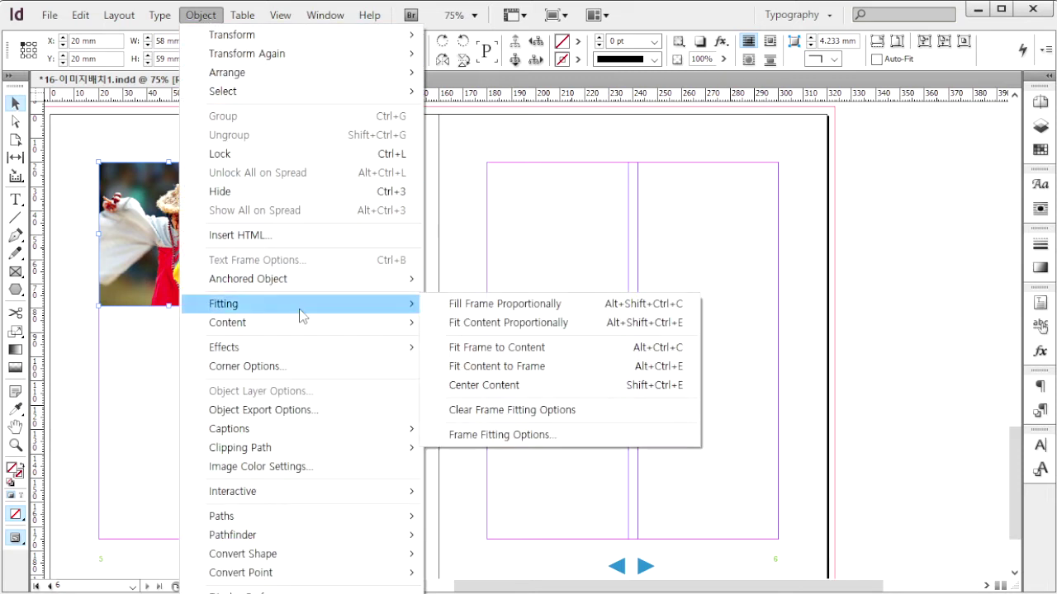
{"action": "left_click", "coordinate": [481, 304]}
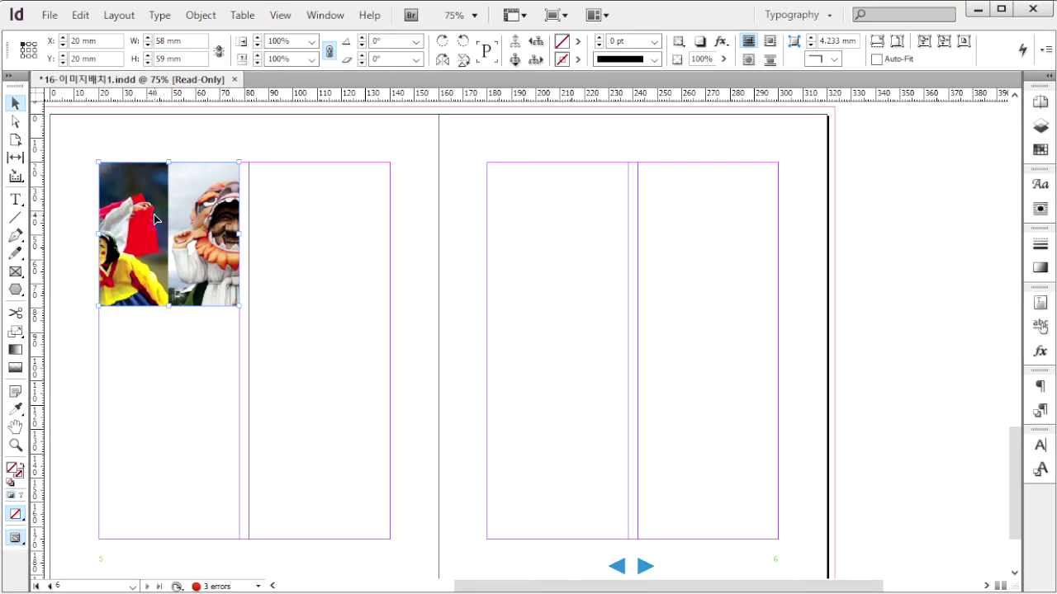
{"action": "key", "text": "ctrl+alt+shift+c"}
{"action": "left_click_drag", "start_coordinate": [123, 219], "coordinate": [187, 217]}
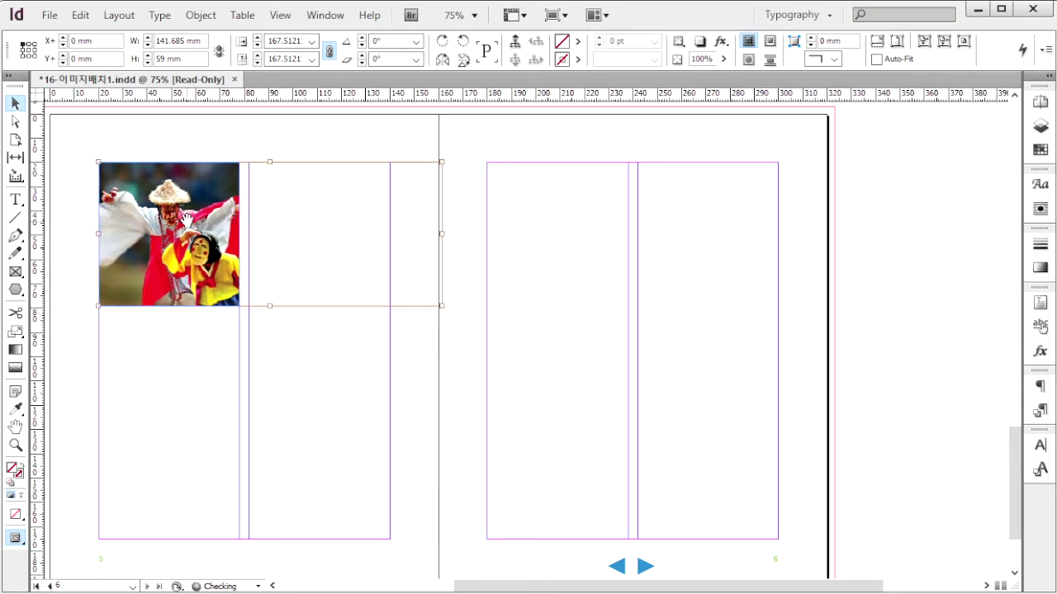
{"action": "left_click", "coordinate": [177, 356]}
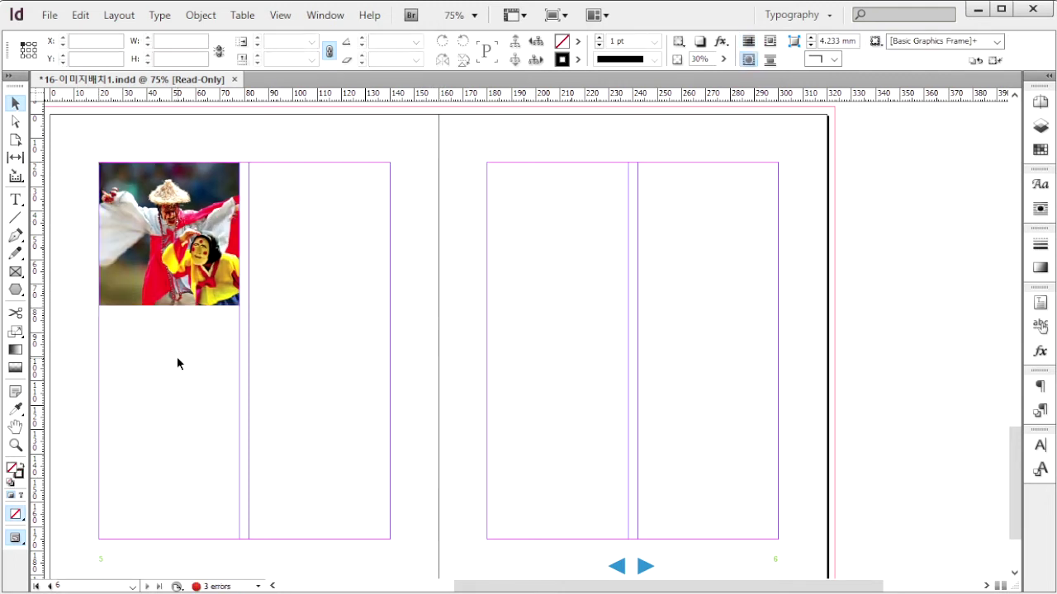
Duplicate the cropped photo onto page 6 and shift the copy's content sideways to show the image's other half
{"action": "left_click", "coordinate": [171, 254]}
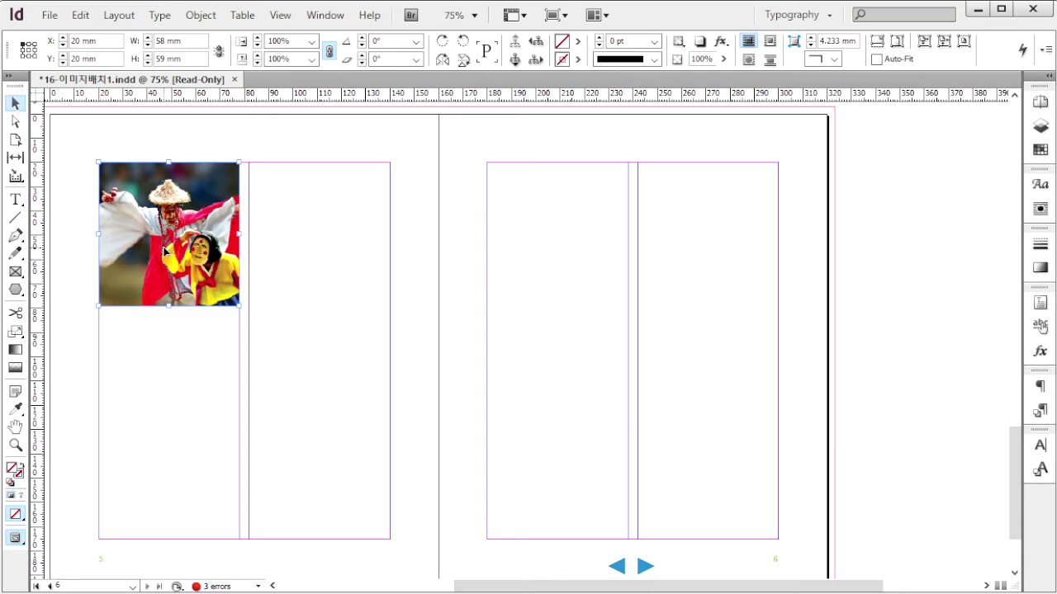
{"action": "left_click_drag", "start_coordinate": [145, 238], "coordinate": [577, 225]}
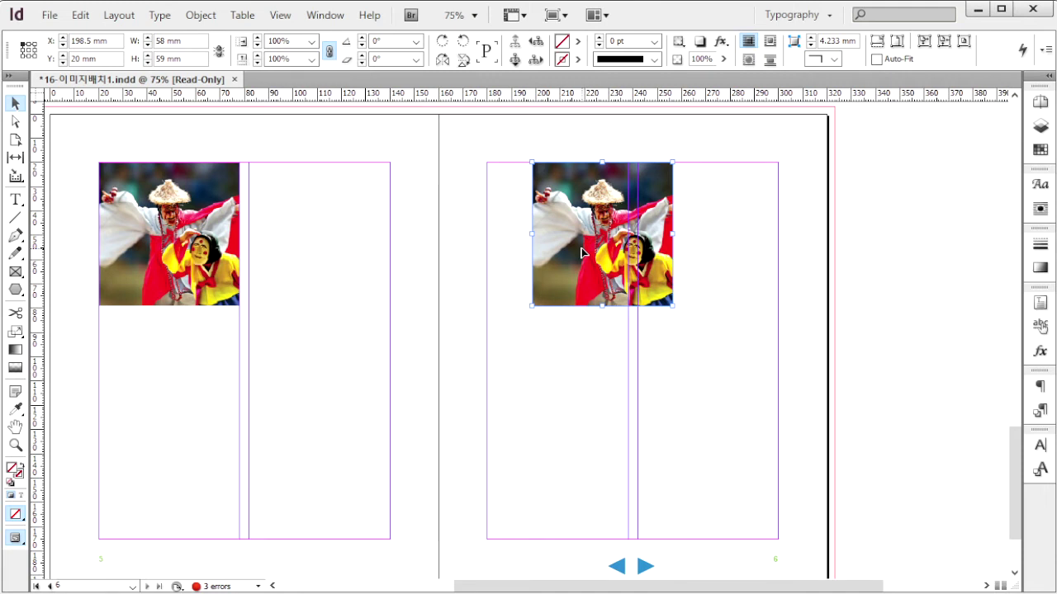
{"action": "double_click", "coordinate": [584, 246]}
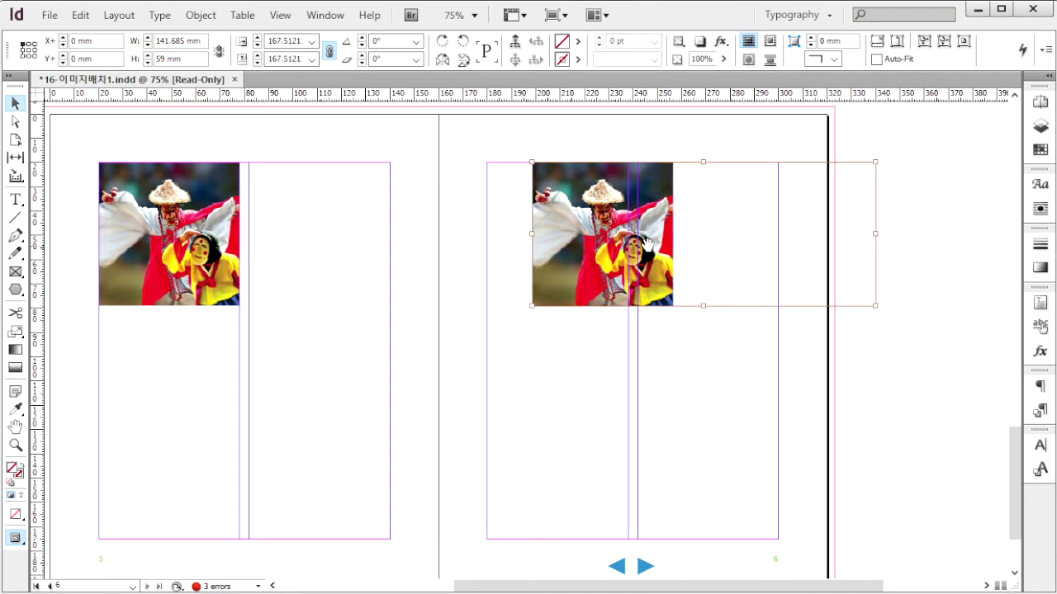
{"action": "left_click_drag", "start_coordinate": [648, 245], "coordinate": [447, 251]}
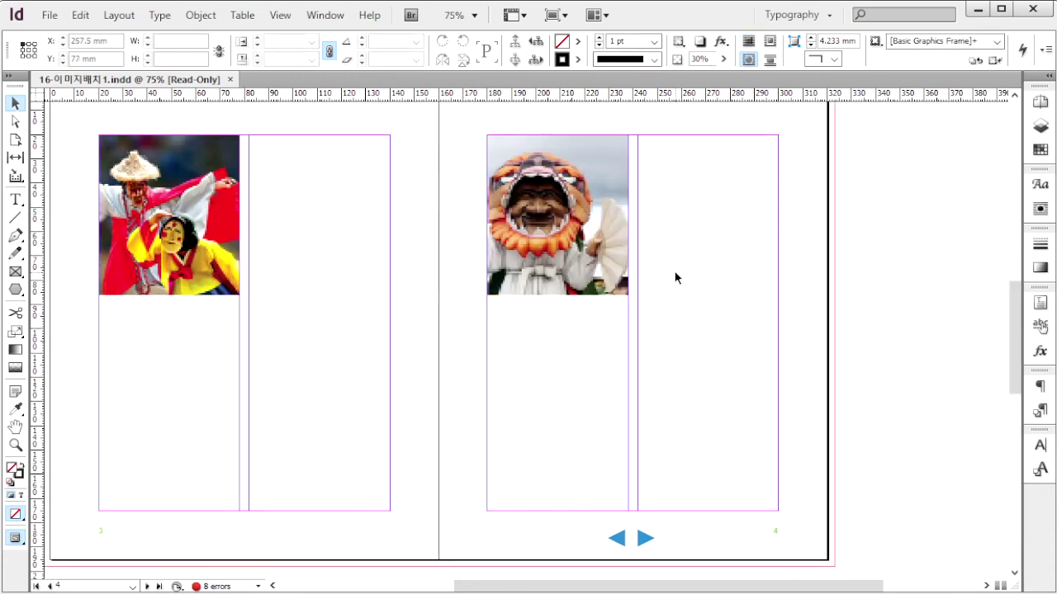
Place 기와.jpg across the full page 3-4 spread, 323 mm wide, and align its lower edge with the bottom bleed line
{"action": "key", "text": "ctrl+d"}
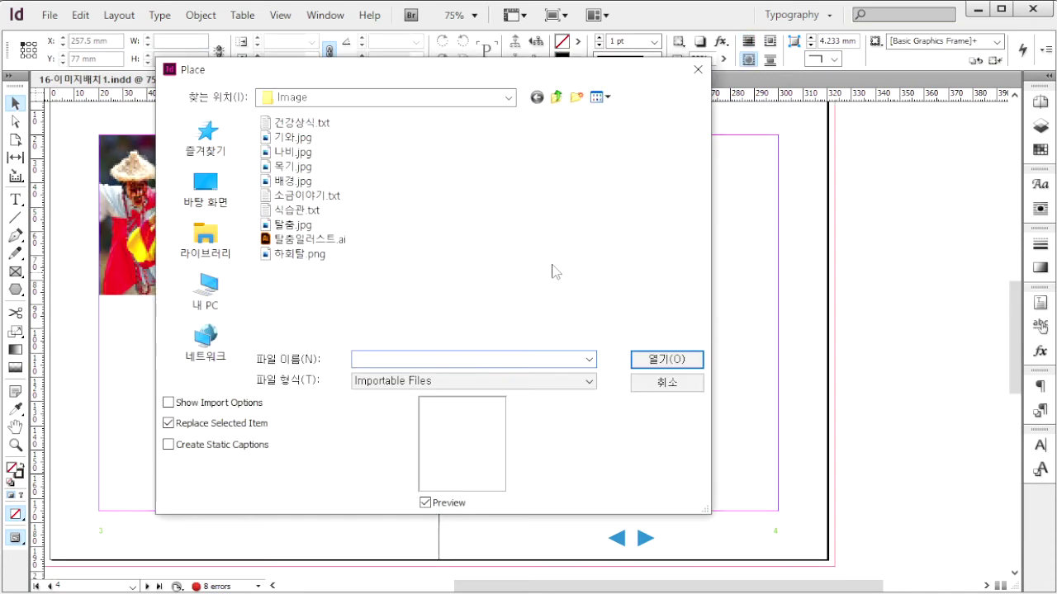
{"action": "left_click", "coordinate": [289, 138]}
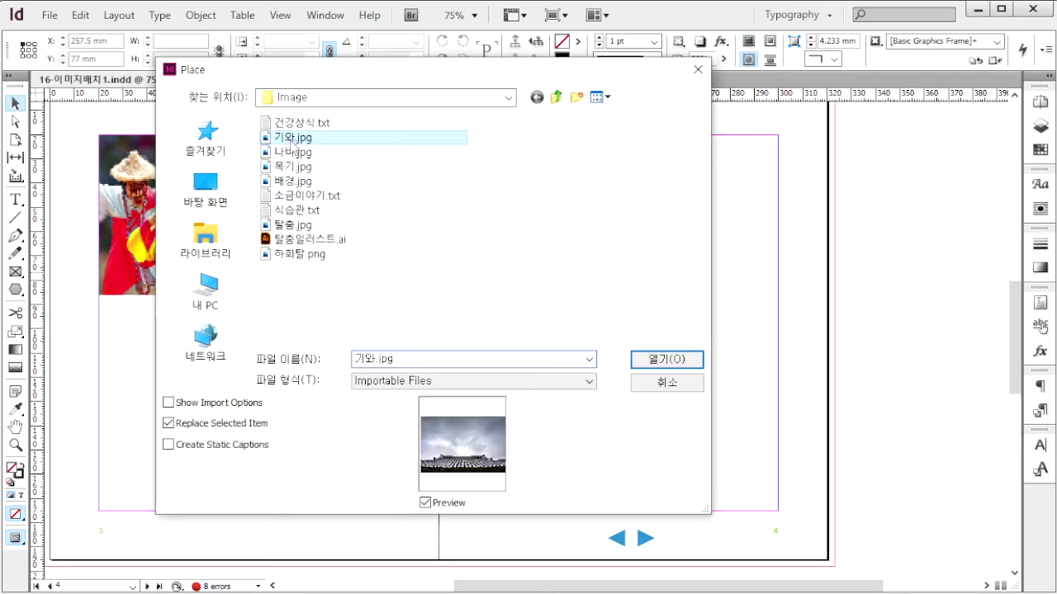
{"action": "left_click", "coordinate": [676, 361]}
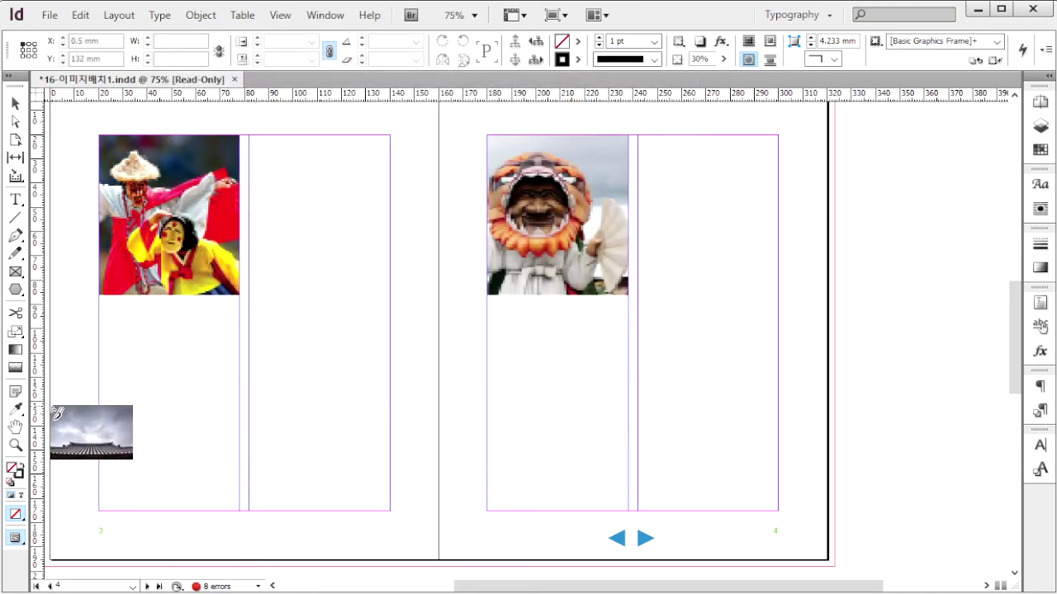
{"action": "left_click_drag", "start_coordinate": [51, 408], "coordinate": [838, 442]}
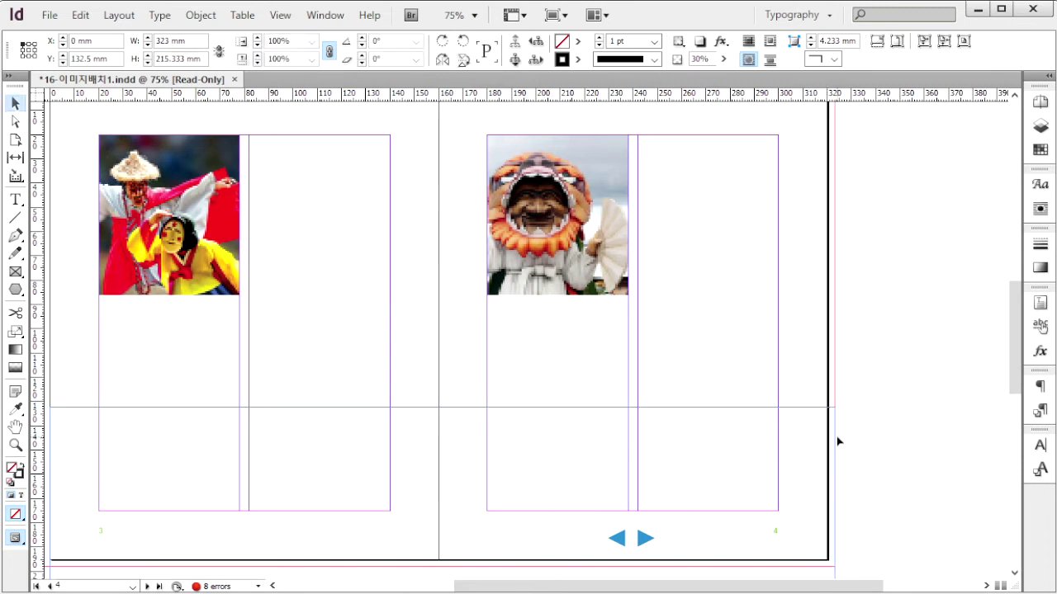
{"action": "left_click_drag", "start_coordinate": [666, 498], "coordinate": [700, 227]}
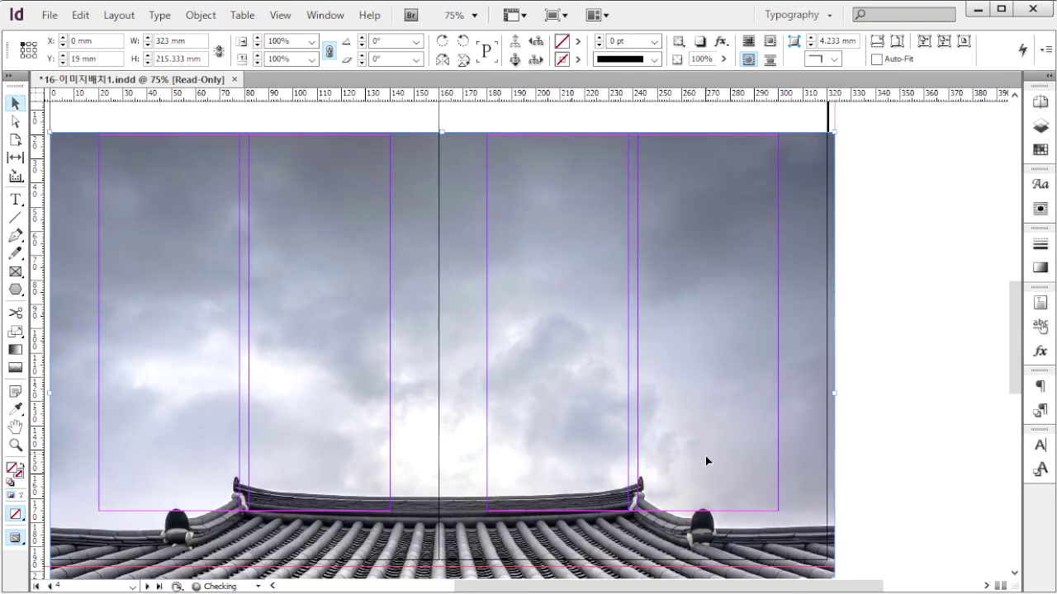
{"action": "left_click_drag", "start_coordinate": [703, 463], "coordinate": [699, 380]}
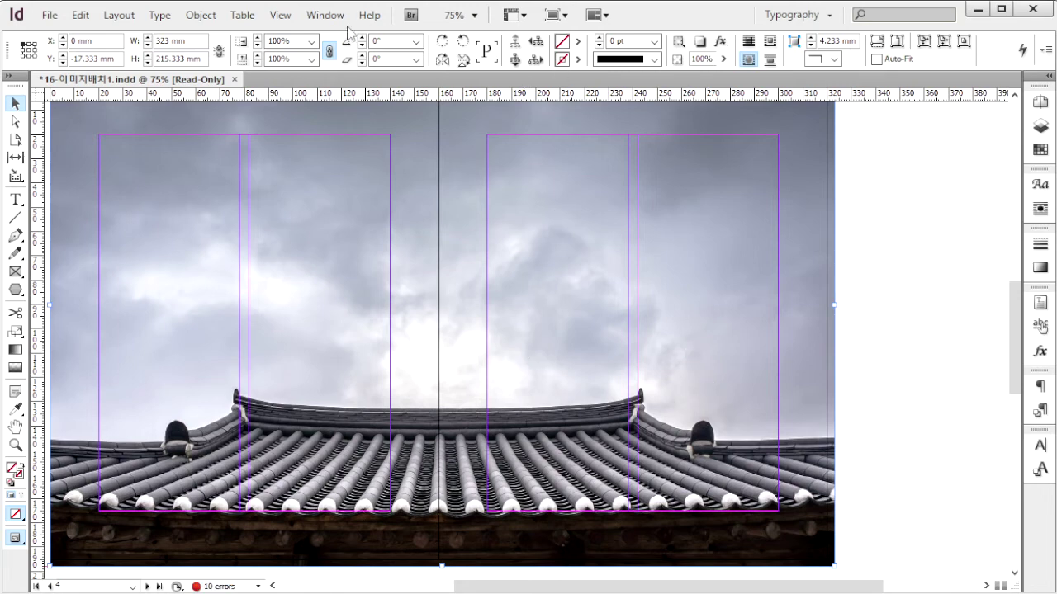
Apply a Photoshop Path clipping path to the roof photo to remove its sky
{"action": "left_click", "coordinate": [202, 14]}
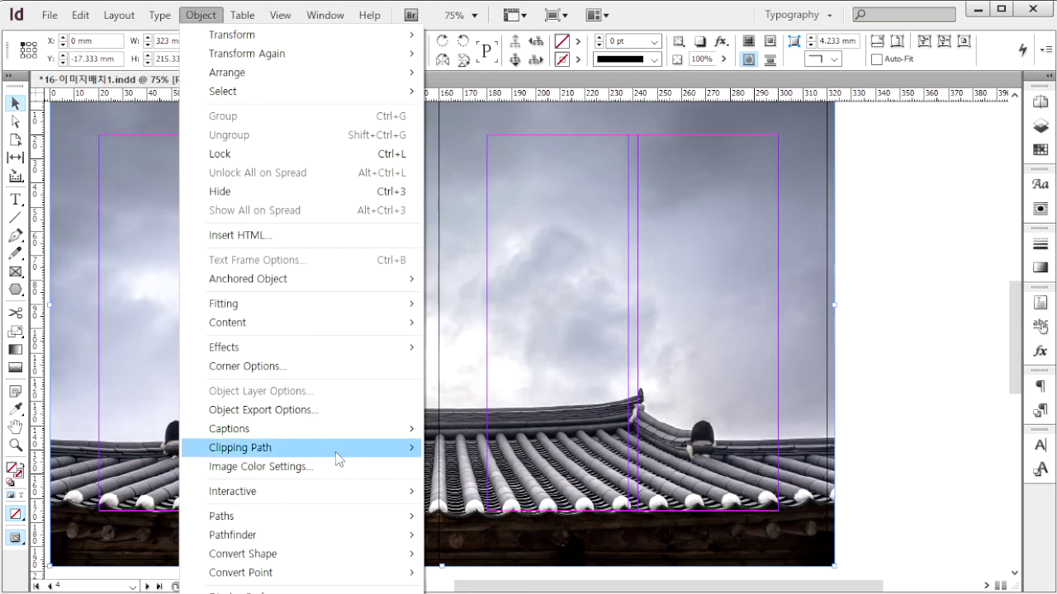
{"action": "mouse_move", "coordinate": [347, 453]}
{"action": "left_click", "coordinate": [470, 447]}
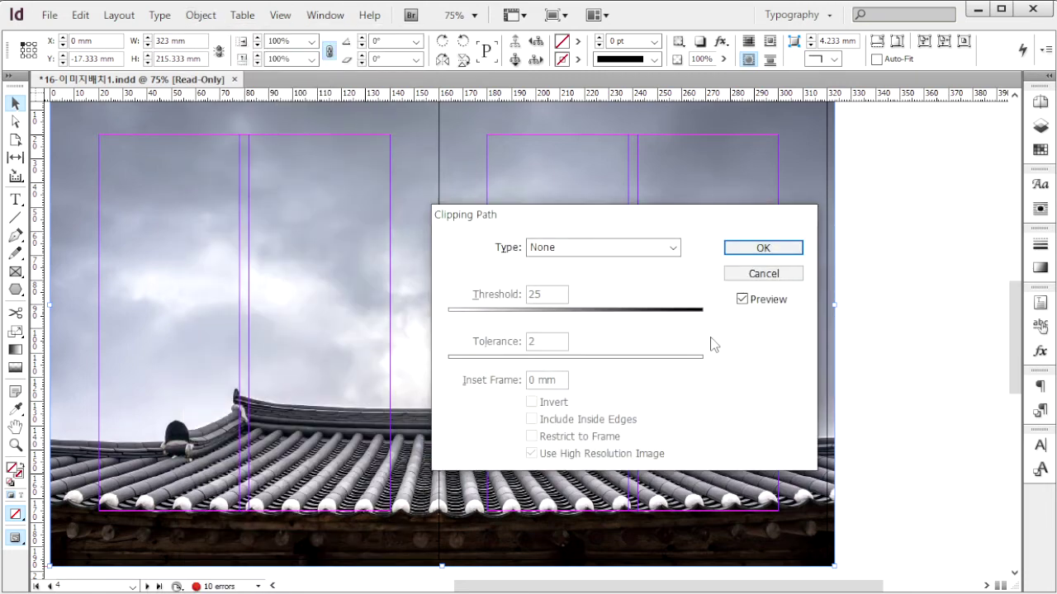
{"action": "left_click", "coordinate": [625, 255]}
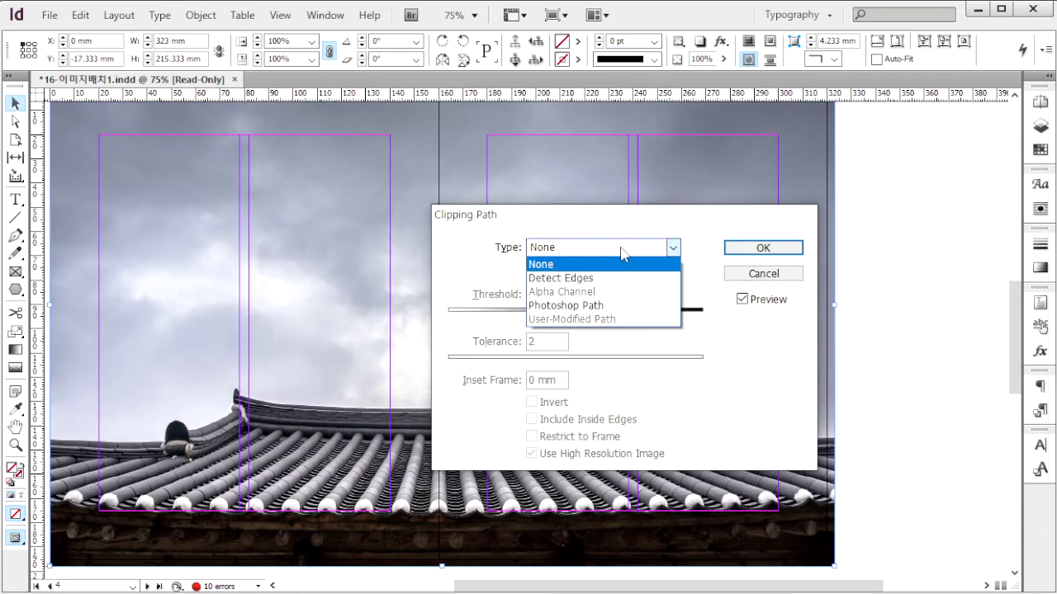
{"action": "left_click", "coordinate": [596, 306]}
{"action": "key", "text": "Return"}
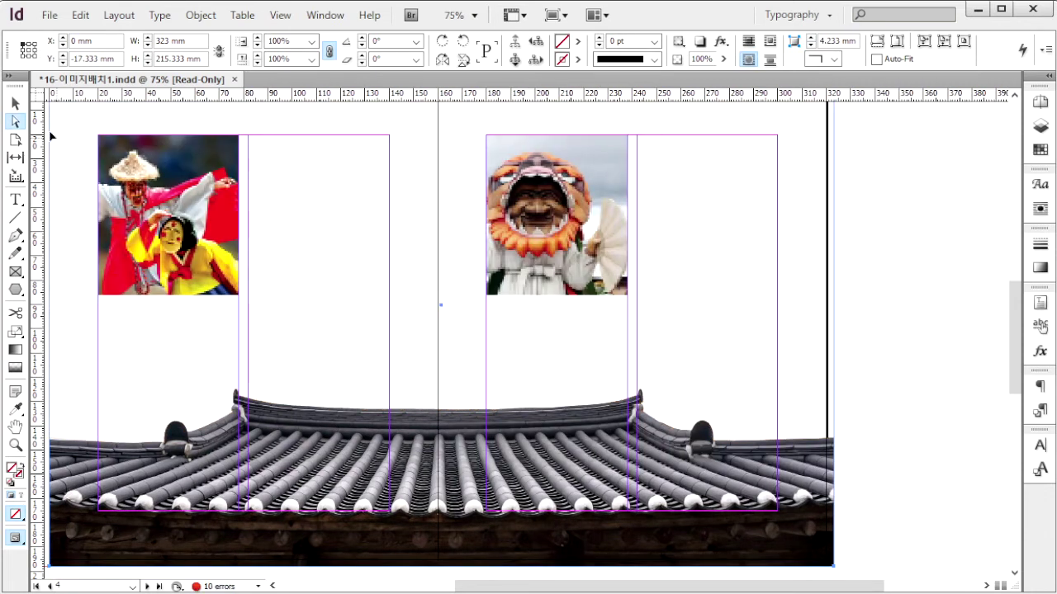
Crop the roof photo's frame from below to 175.833 mm high and move it down to the bottom bleed line
{"action": "left_click", "coordinate": [15, 105]}
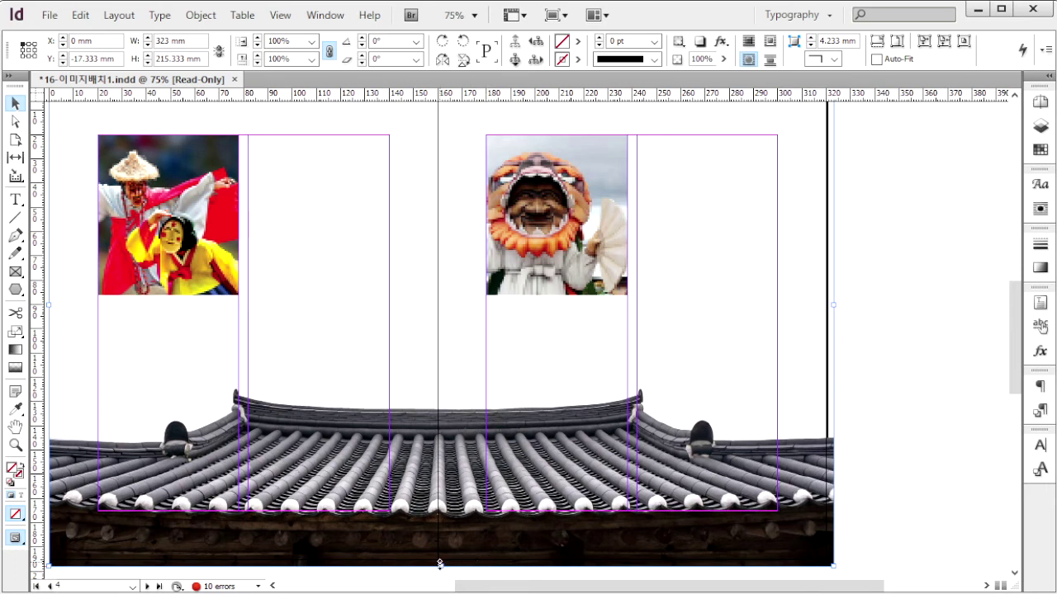
{"action": "left_click_drag", "start_coordinate": [440, 564], "coordinate": [441, 471]}
{"action": "left_click_drag", "start_coordinate": [543, 450], "coordinate": [536, 535]}
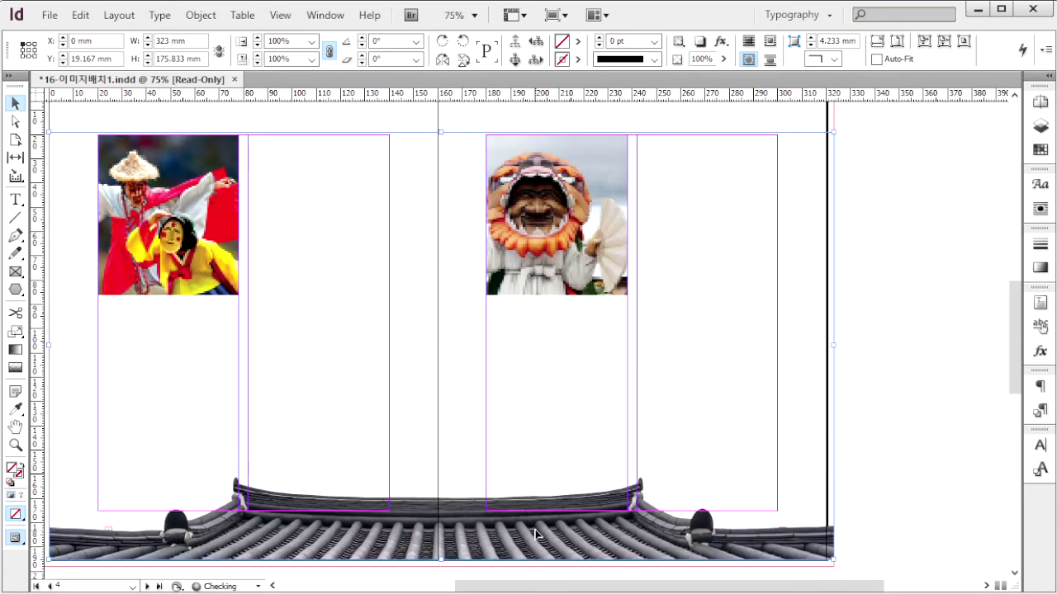
{"action": "double_click", "coordinate": [677, 488]}
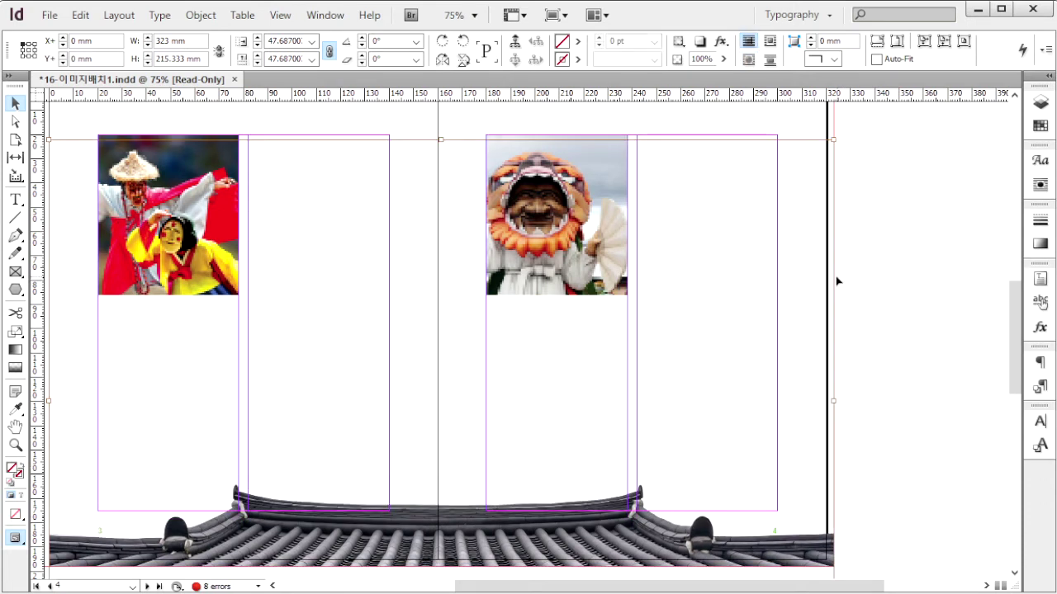
Override all master page items on spread 3-4
{"action": "key", "text": "F12"}
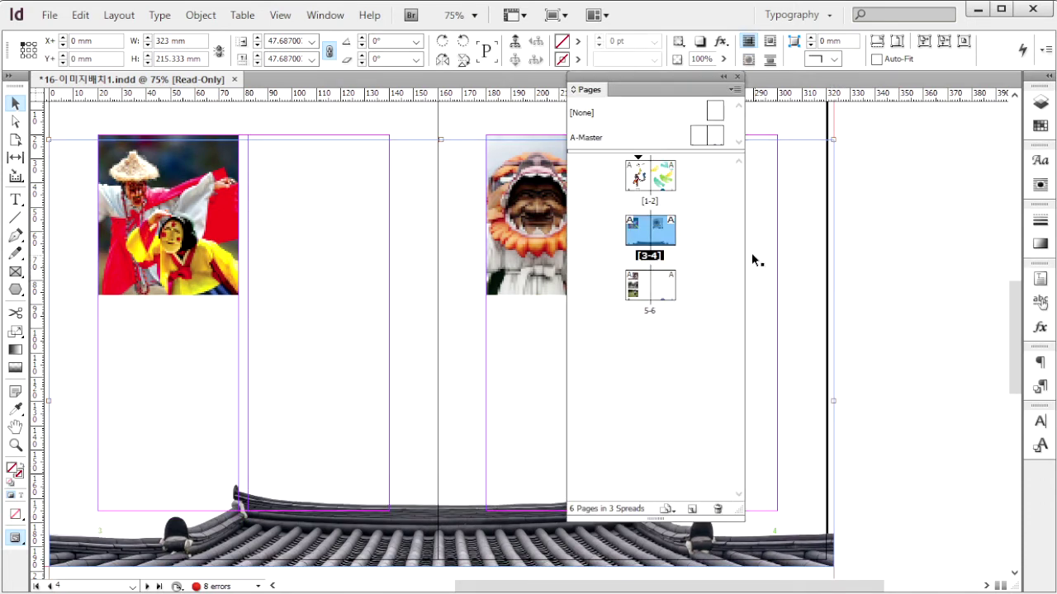
{"action": "right_click", "coordinate": [661, 223]}
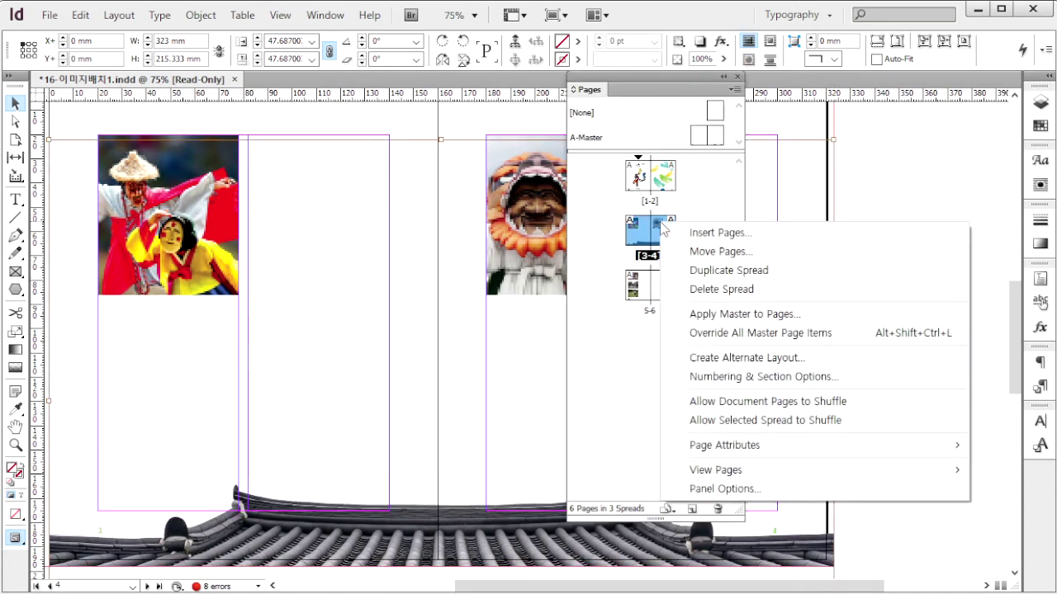
{"action": "left_click", "coordinate": [717, 333]}
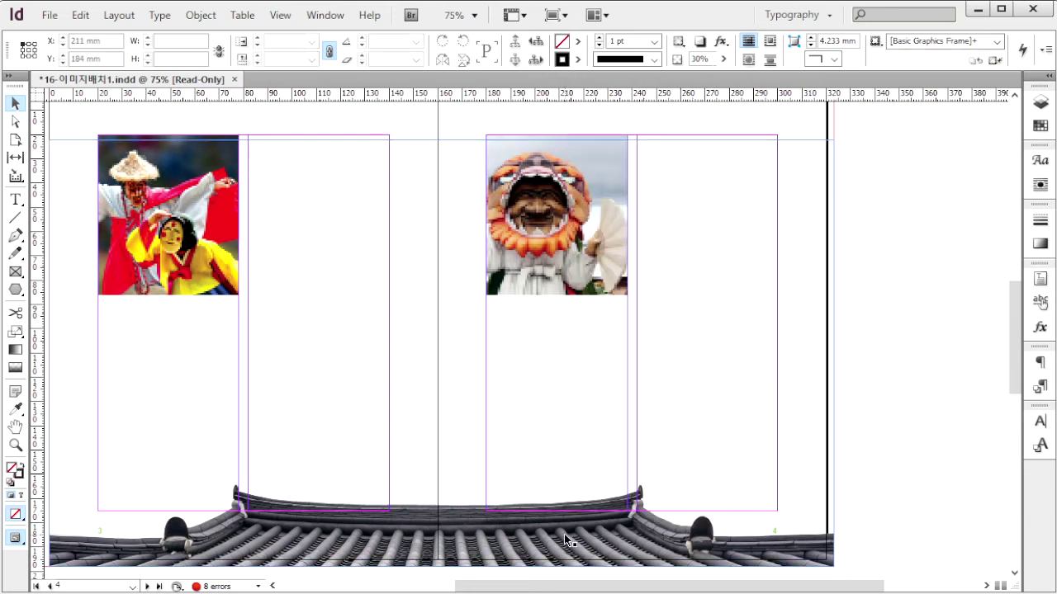
Send the roof photo to the back of spread 3-4, behind the navigation buttons
{"action": "left_click", "coordinate": [200, 15]}
{"action": "mouse_move", "coordinate": [221, 79]}
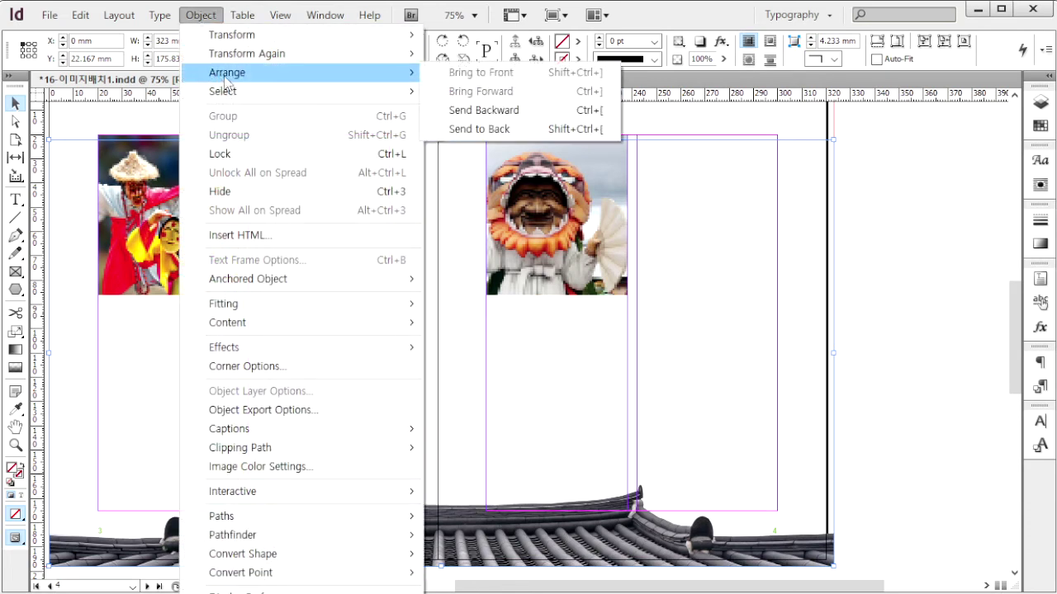
{"action": "left_click", "coordinate": [515, 129]}
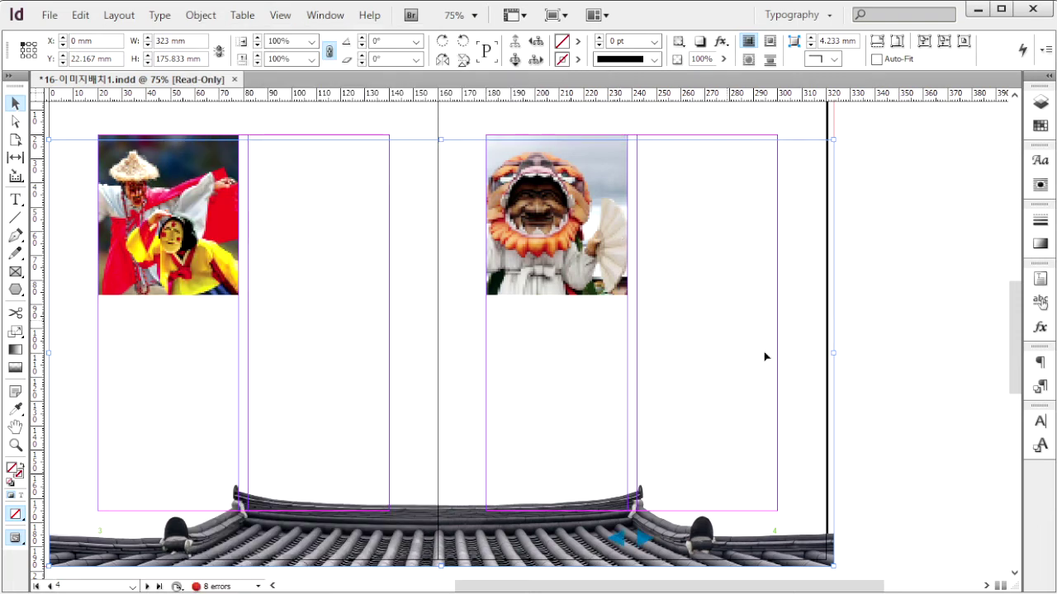
{"action": "left_click", "coordinate": [683, 245]}
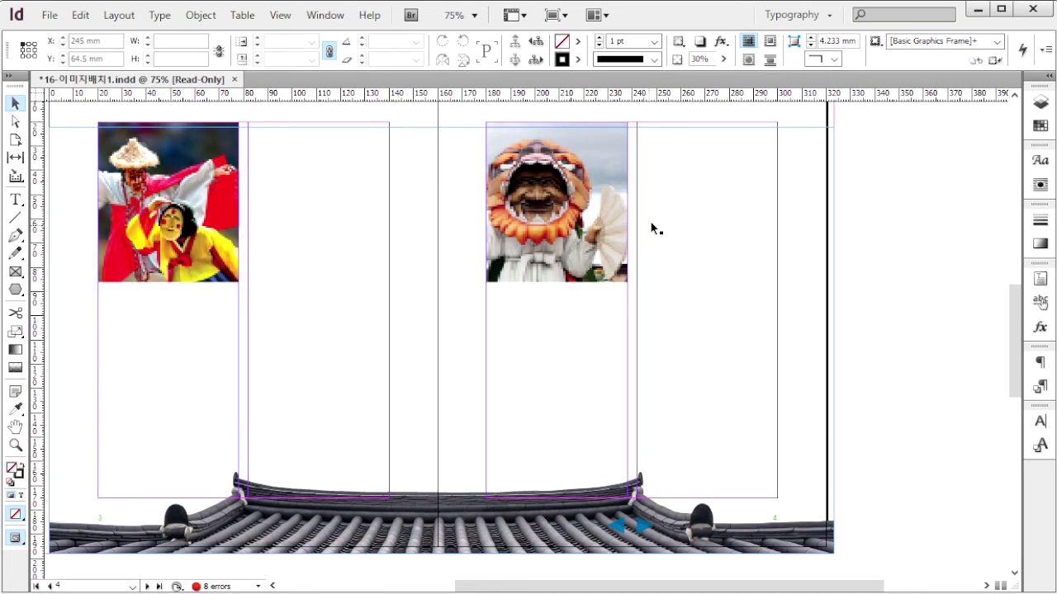
Place 하회탈.png at page 4's upper outer corner, about 42 mm wide and 105 mm high
{"action": "key", "text": "ctrl+d"}
{"action": "left_click", "coordinate": [315, 254]}
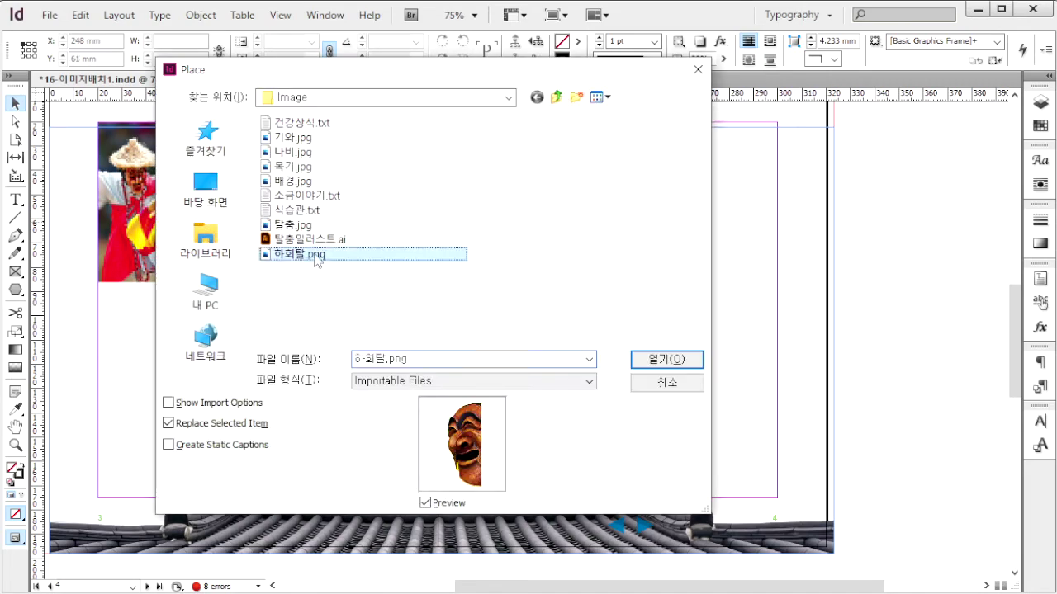
{"action": "left_click", "coordinate": [673, 361]}
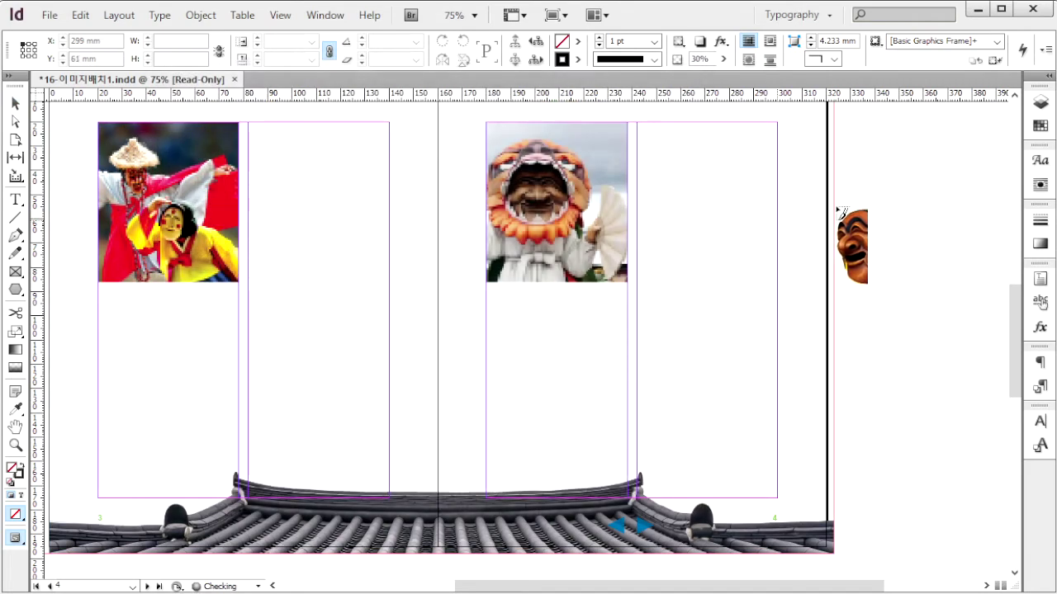
{"action": "left_click_drag", "start_coordinate": [772, 113], "coordinate": [826, 326]}
Apply a Detect Edges clipping path to the mask image on page 4
{"action": "left_click", "coordinate": [201, 15]}
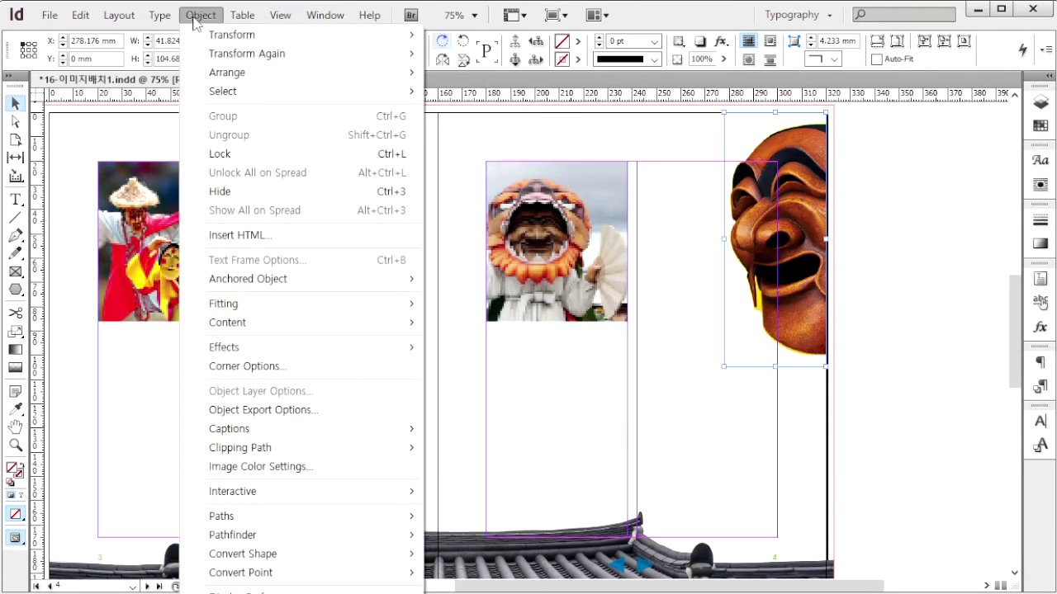
{"action": "mouse_move", "coordinate": [404, 448]}
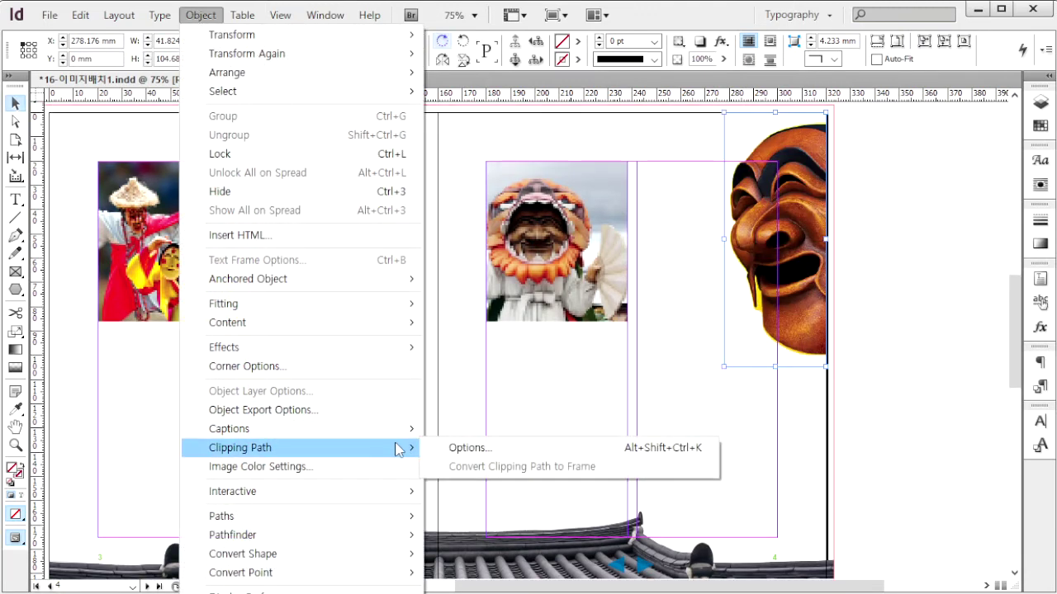
{"action": "left_click", "coordinate": [472, 450]}
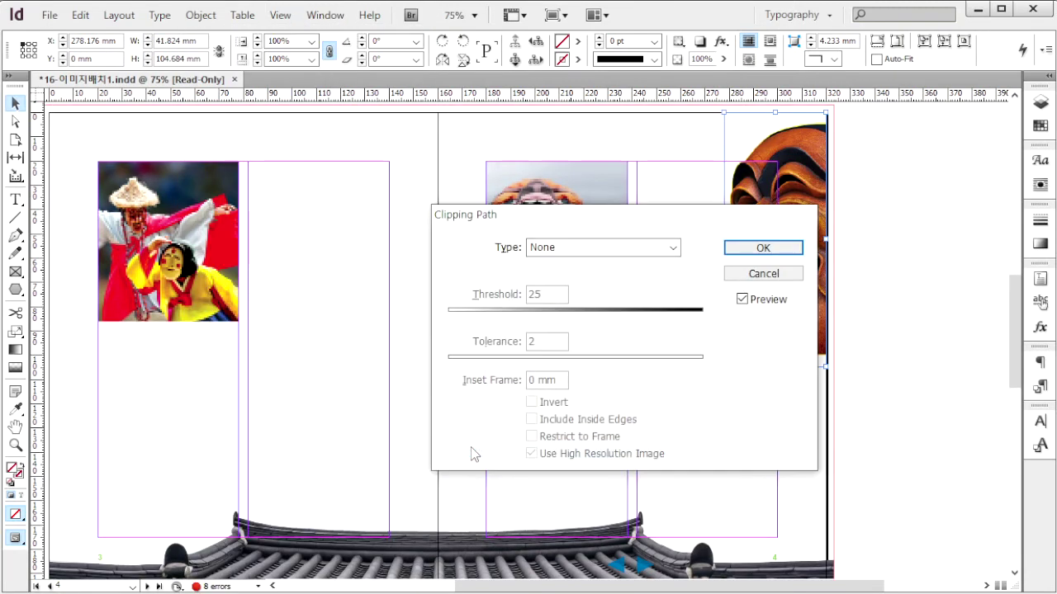
{"action": "left_click", "coordinate": [577, 247]}
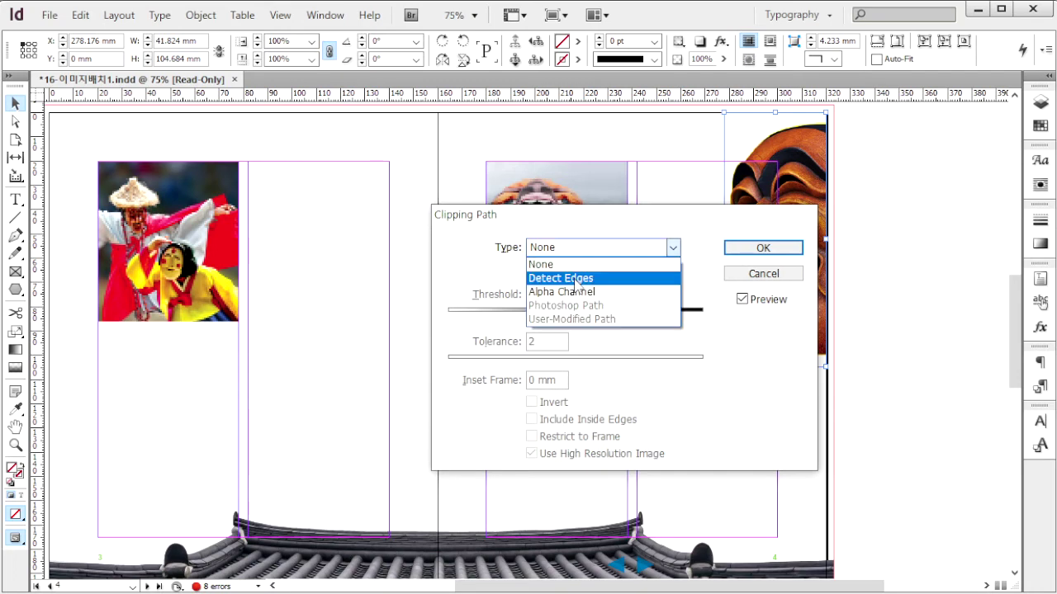
{"action": "left_click", "coordinate": [576, 281]}
{"action": "left_click_drag", "start_coordinate": [728, 225], "coordinate": [551, 158]}
{"action": "left_click", "coordinate": [578, 182]}
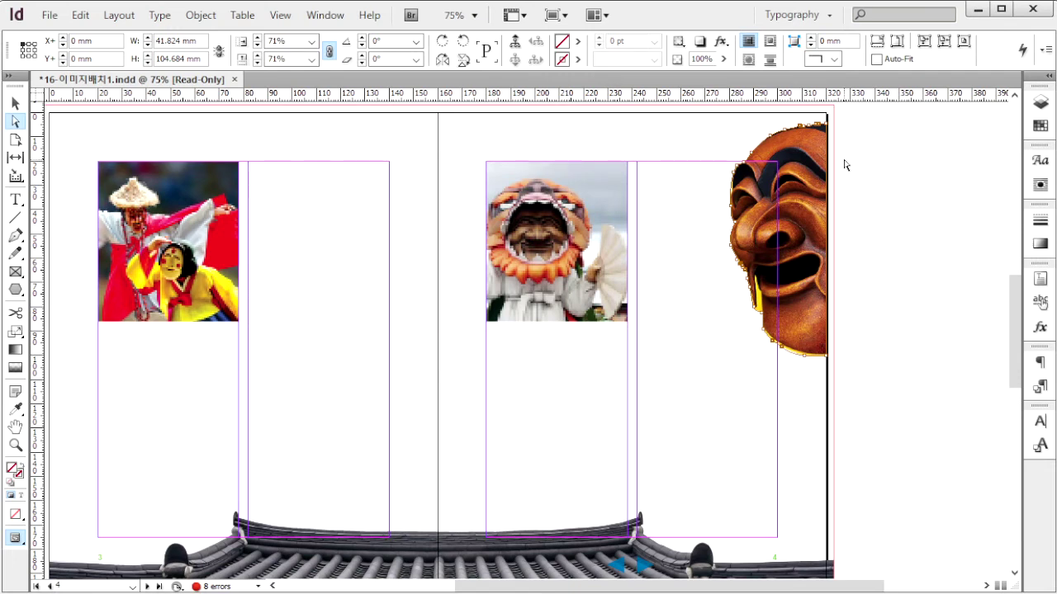
Set the mask image's text wrap to follow the object shape with a 4 mm offset
{"action": "left_click", "coordinate": [325, 15]}
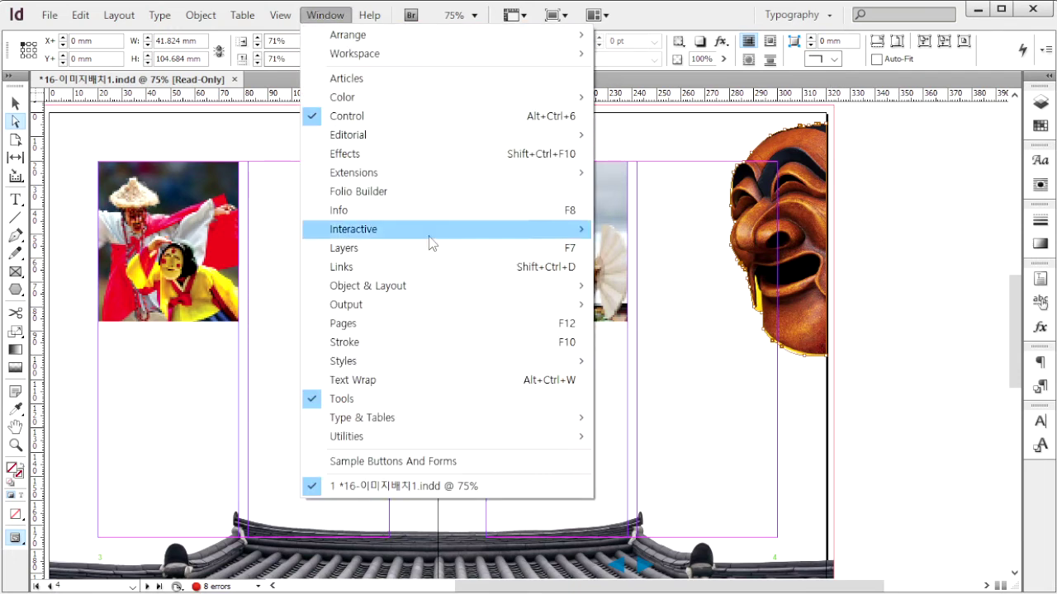
{"action": "left_click", "coordinate": [451, 378]}
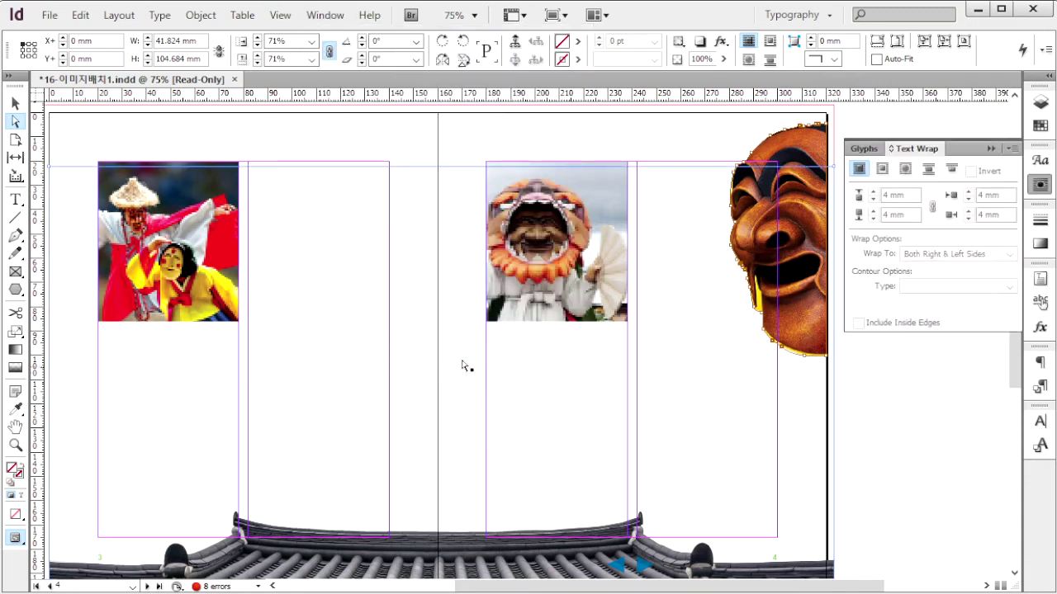
{"action": "left_click", "coordinate": [905, 169]}
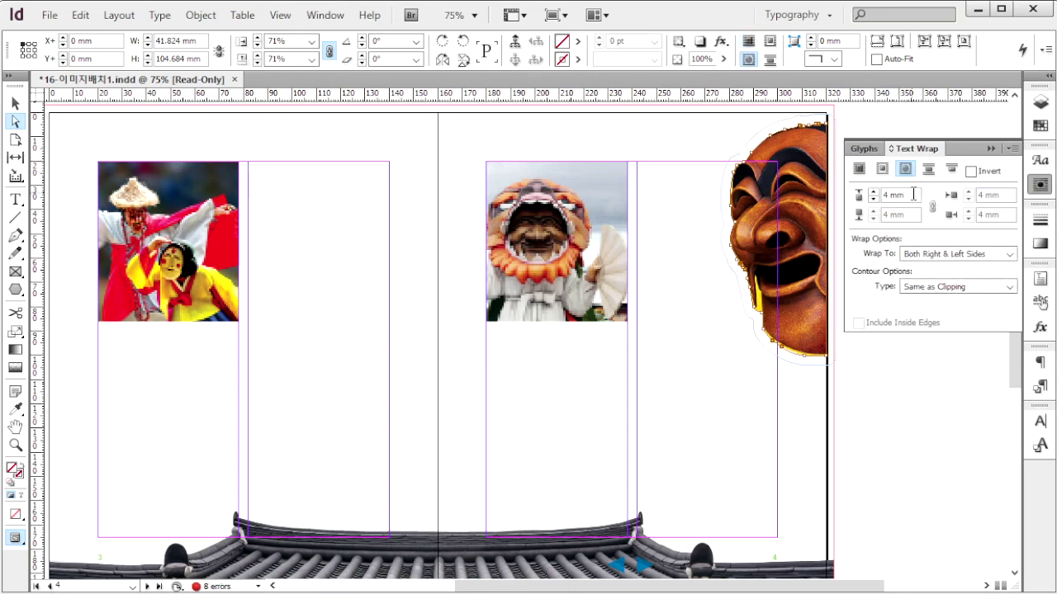
{"action": "triple_click", "coordinate": [894, 195]}
{"action": "left_click", "coordinate": [916, 194]}
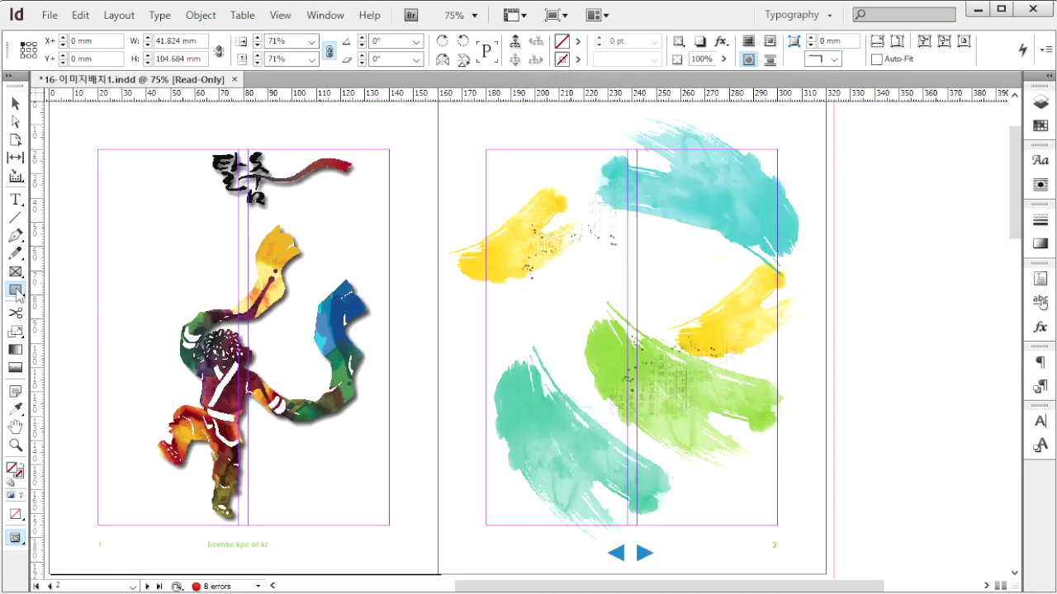
Create a 100 mm by 100 mm circle near page 1's upper outer corner with the Ellipse tool
{"action": "left_click_drag", "start_coordinate": [18, 294], "coordinate": [62, 307]}
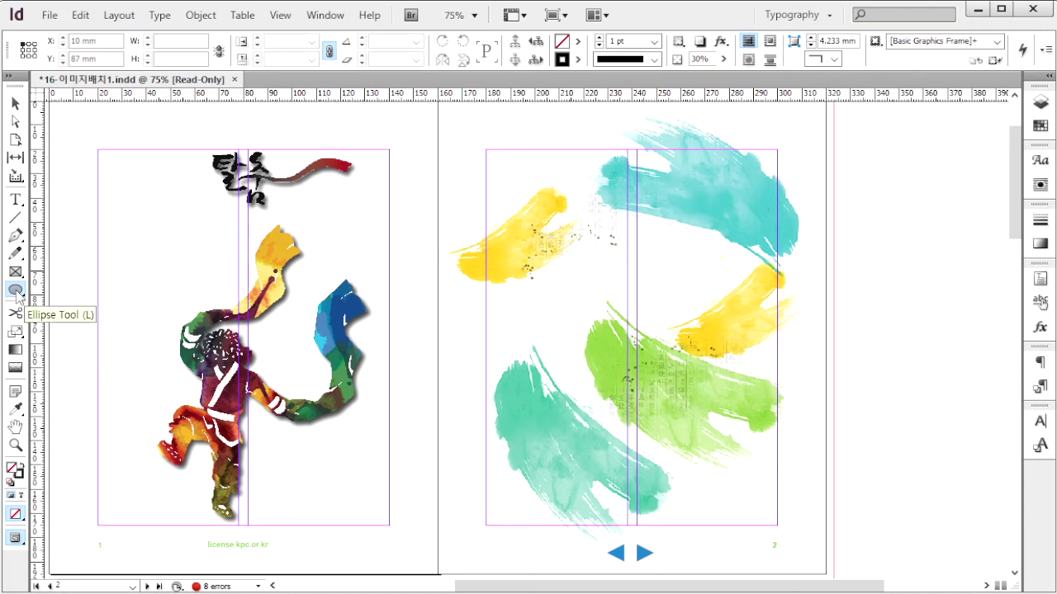
{"action": "left_click", "coordinate": [68, 133]}
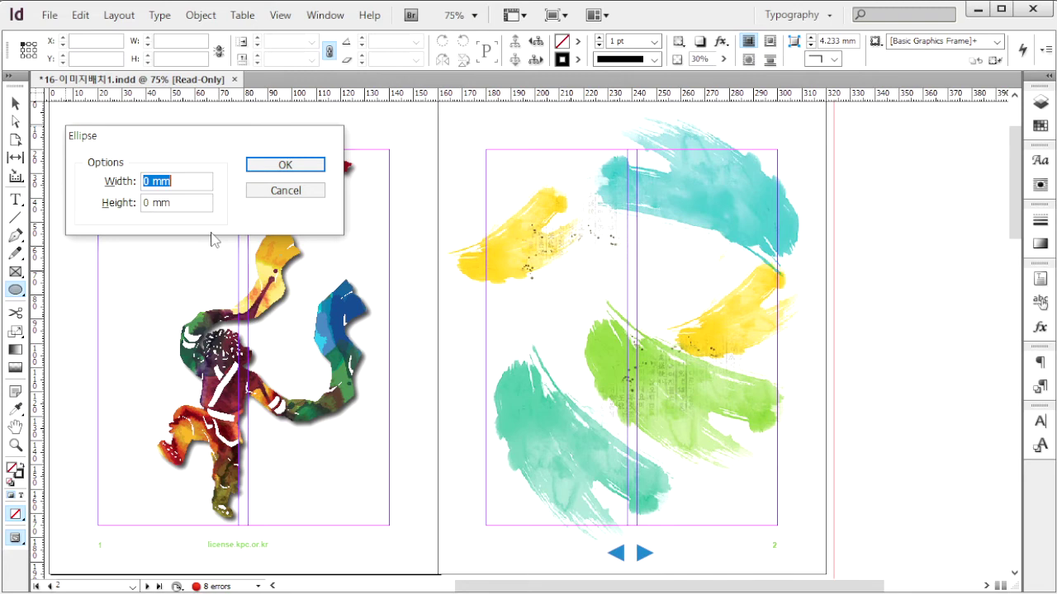
{"action": "type", "text": "100"}
{"action": "key", "text": "Tab"}
{"action": "type", "text": "100"}
{"action": "key", "text": "Return"}
Fill the page 1 circle with the CMYK colour C 40, M 0, Y 20, K 0
{"action": "key", "text": "F6"}
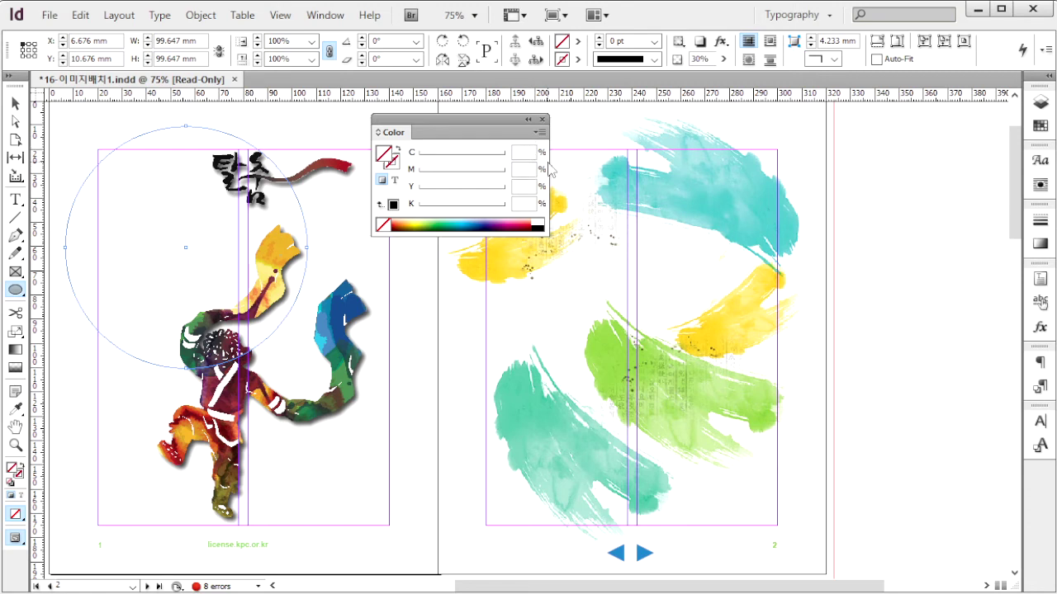
{"action": "type", "text": "40"}
{"action": "key", "text": "Tab"}
{"action": "key", "text": "Tab"}
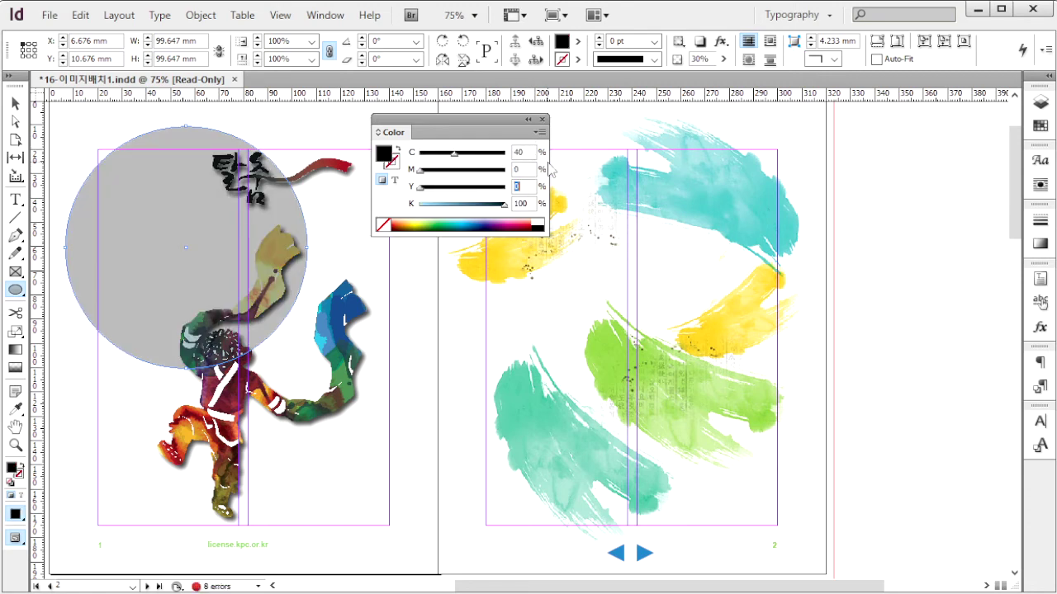
{"action": "type", "text": "20"}
{"action": "key", "text": "Tab"}
{"action": "type", "text": "00"}
{"action": "key", "text": "Return"}
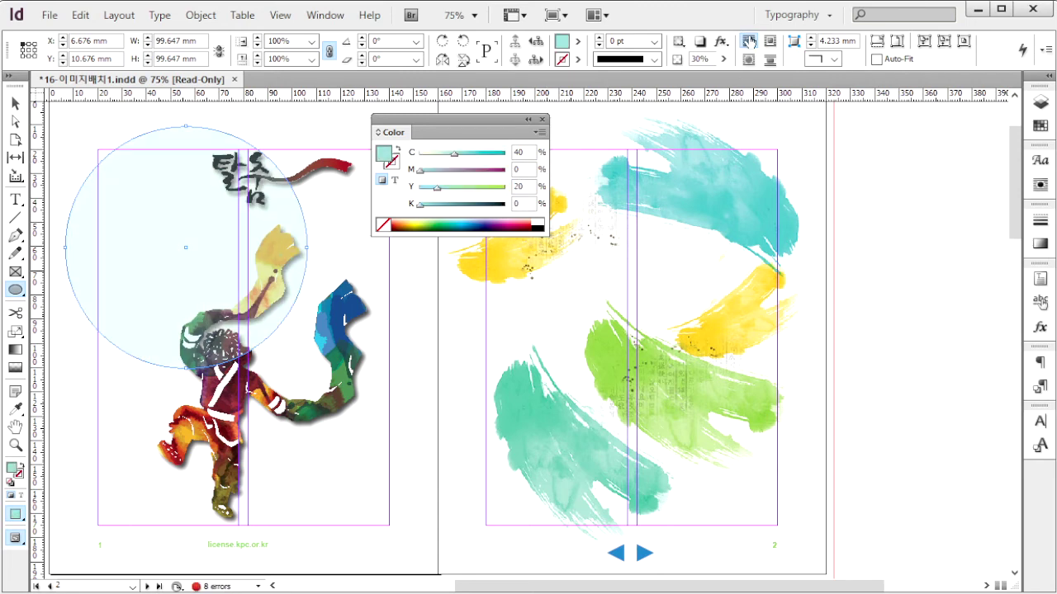
Set the opacity of the page 1 circle to 70% and deselect it
{"action": "double_click", "coordinate": [713, 57]}
{"action": "type", "text": "70"}
{"action": "key", "text": "Return"}
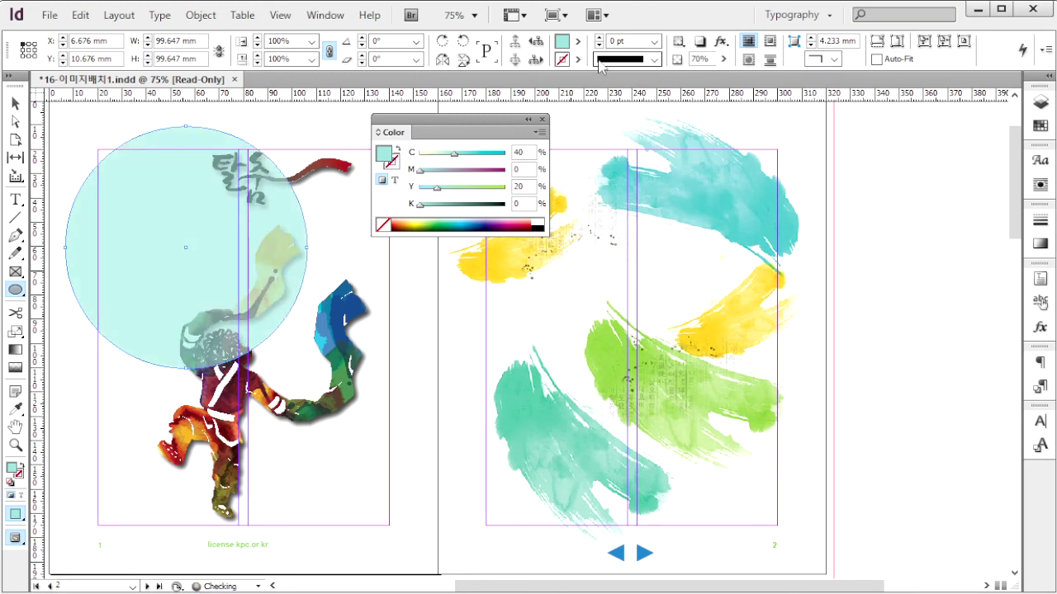
{"action": "key", "text": "ctrl+shift+a"}
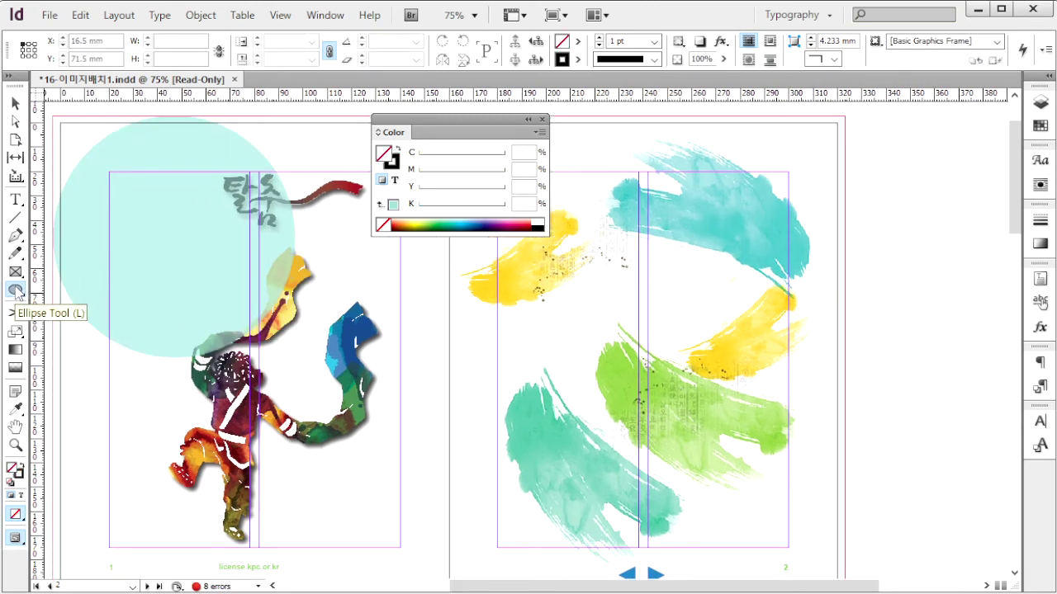
Create a 58 mm by 58 mm circle below the large circle on page 1 and remove its stroke
{"action": "left_click", "coordinate": [77, 350]}
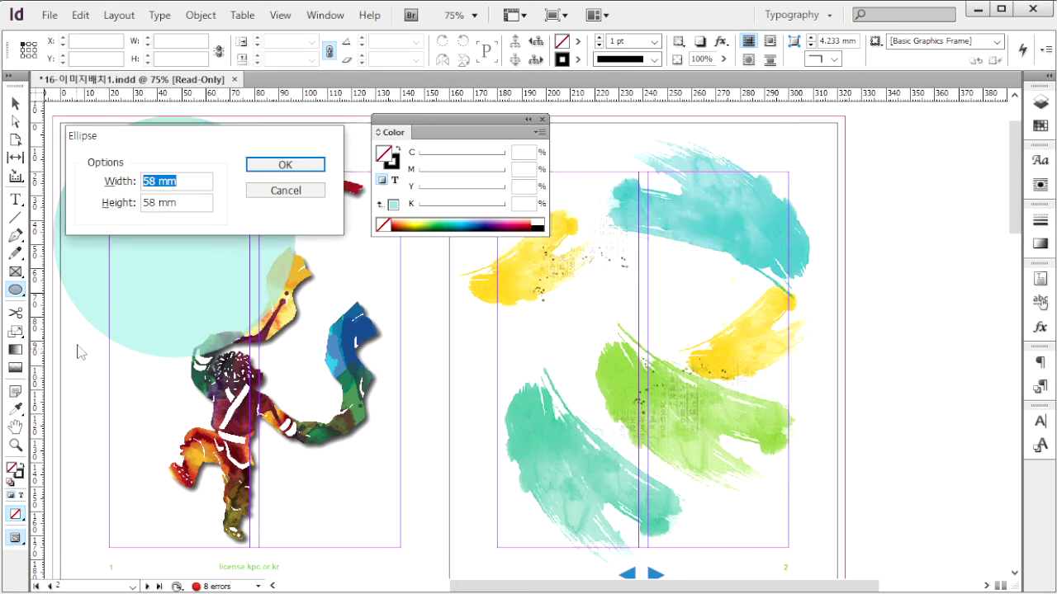
{"action": "key", "text": "Return"}
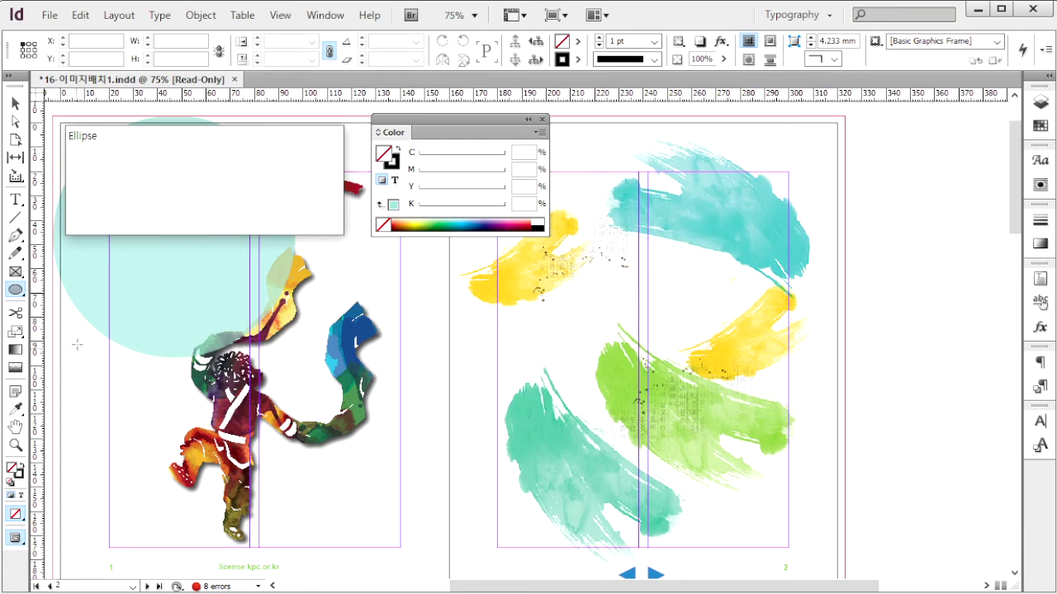
{"action": "left_click", "coordinate": [395, 165]}
{"action": "left_click", "coordinate": [383, 227]}
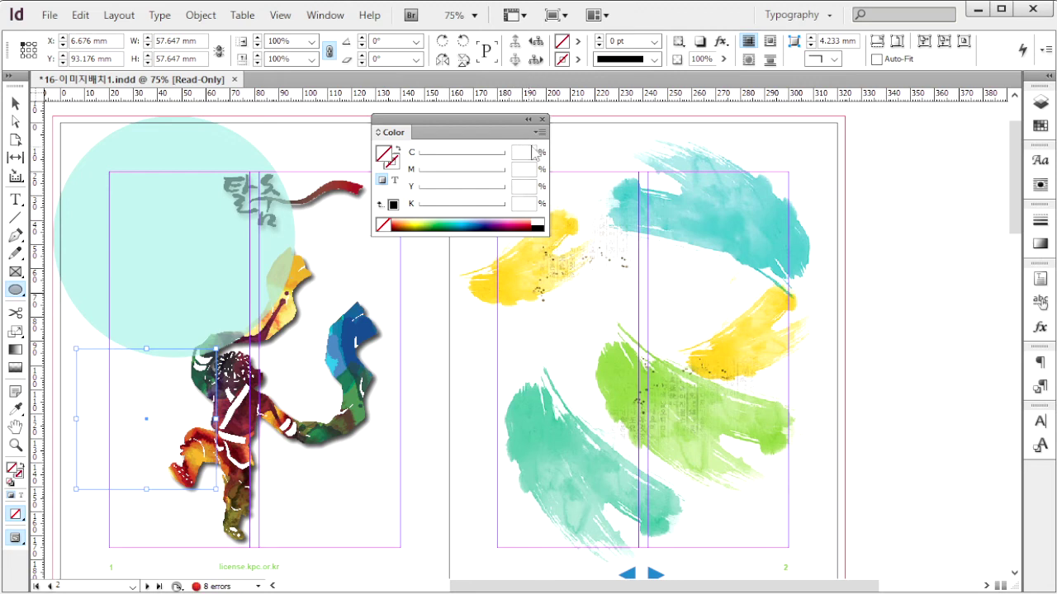
Fill the 58 mm circle with the CMYK colour C 50, M 0, Y 80, K 0
{"action": "type", "text": "50"}
{"action": "key", "text": "Tab"}
{"action": "key", "text": "Tab"}
{"action": "type", "text": "80"}
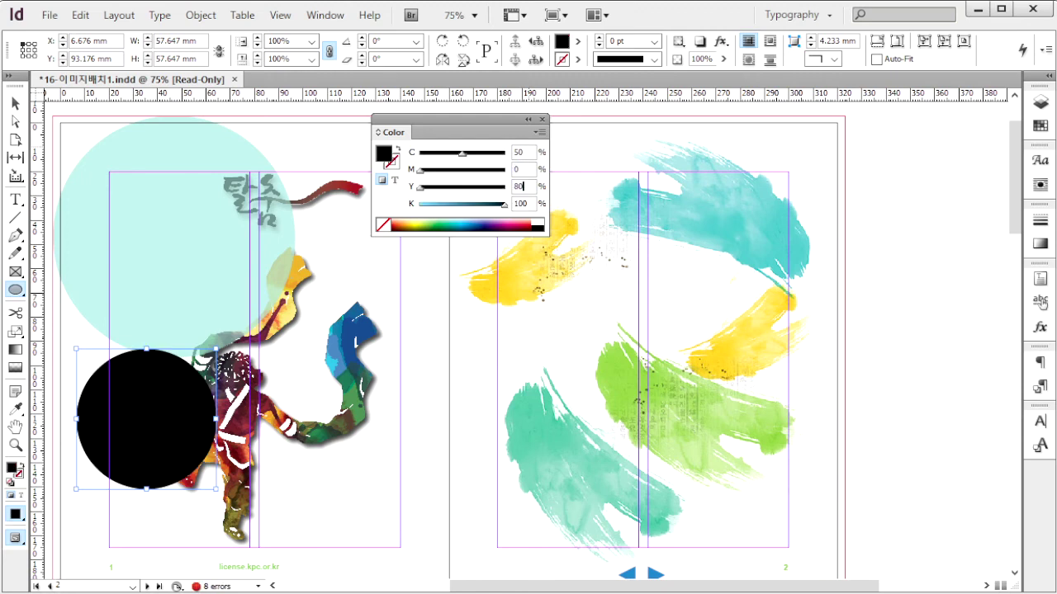
{"action": "key", "text": "Tab"}
{"action": "type", "text": "0"}
{"action": "key", "text": "Return"}
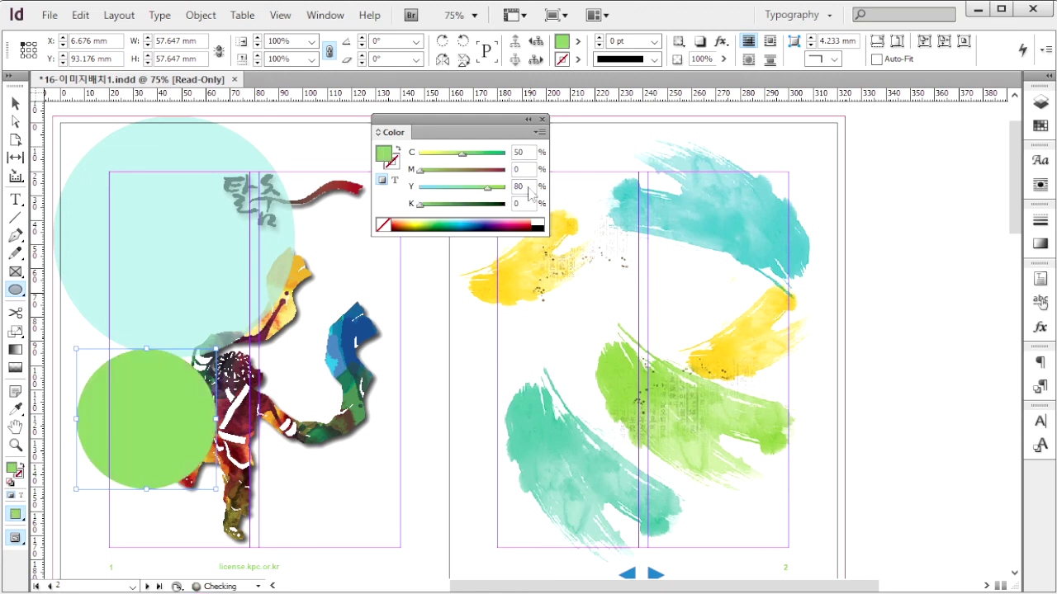
Duplicate the green circle to page 1's lower inner corner, at about X 95 mm, Y 126 mm
{"action": "left_click", "coordinate": [15, 106]}
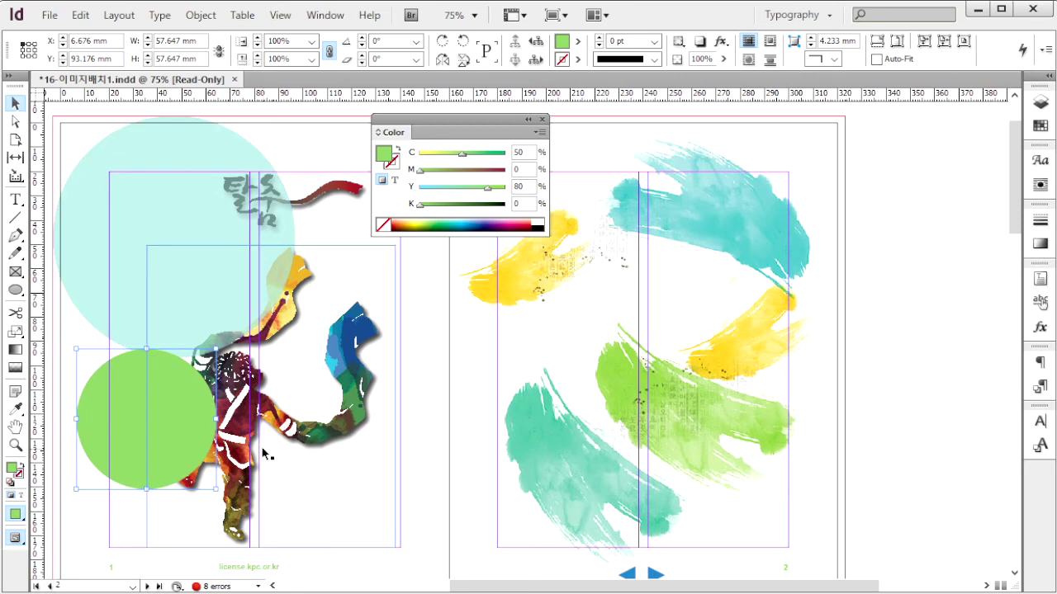
{"action": "left_click", "coordinate": [343, 491]}
{"action": "left_click_drag", "start_coordinate": [344, 490], "coordinate": [393, 524]}
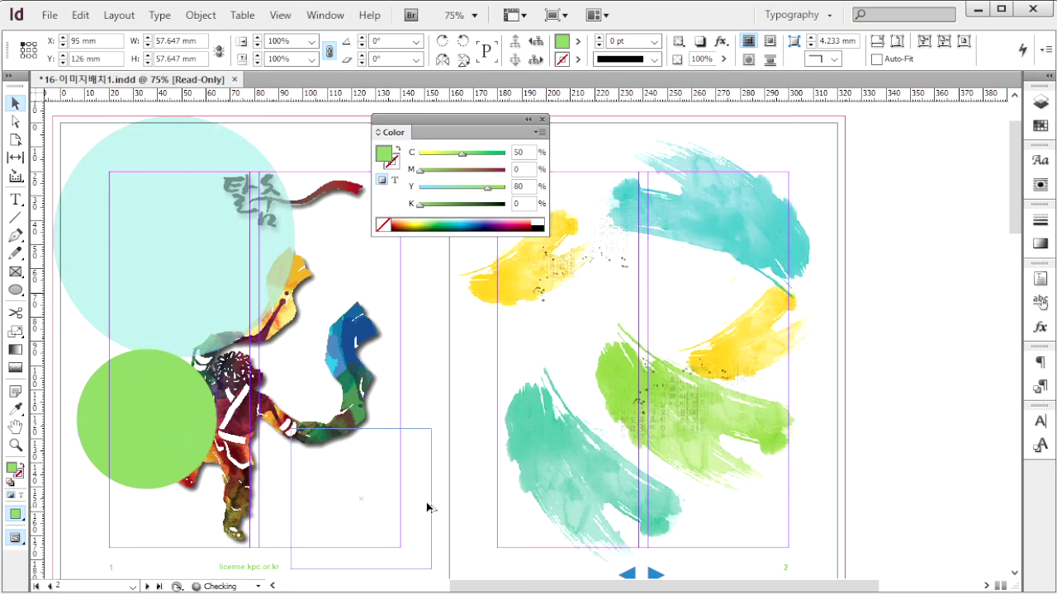
Fill the duplicated circle with the CMYK colour C 0, M 30, Y 80, K 0
{"action": "left_click", "coordinate": [519, 153]}
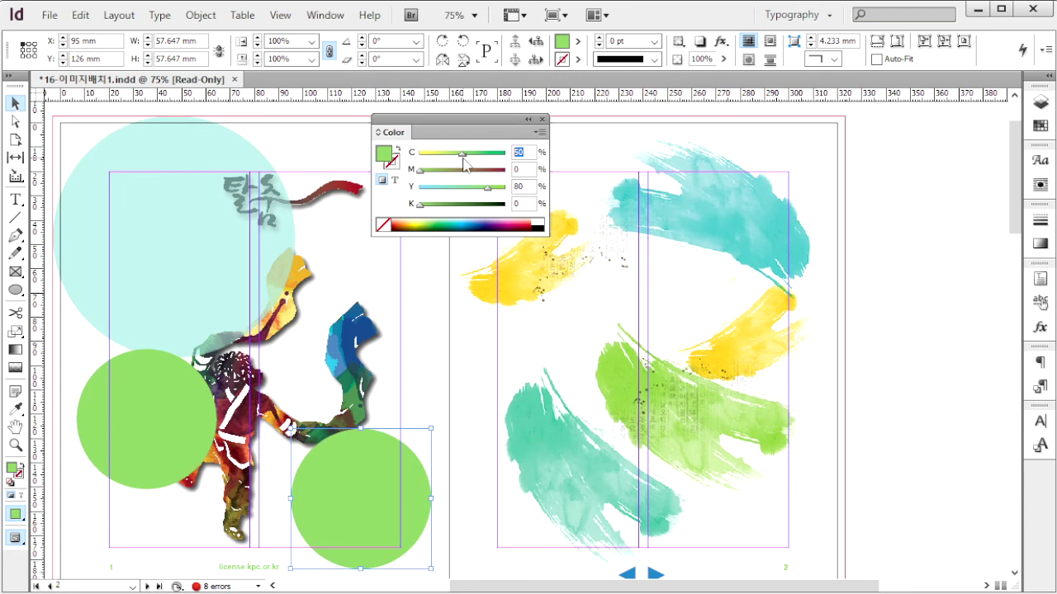
{"action": "type", "text": "0"}
{"action": "key", "text": "Tab"}
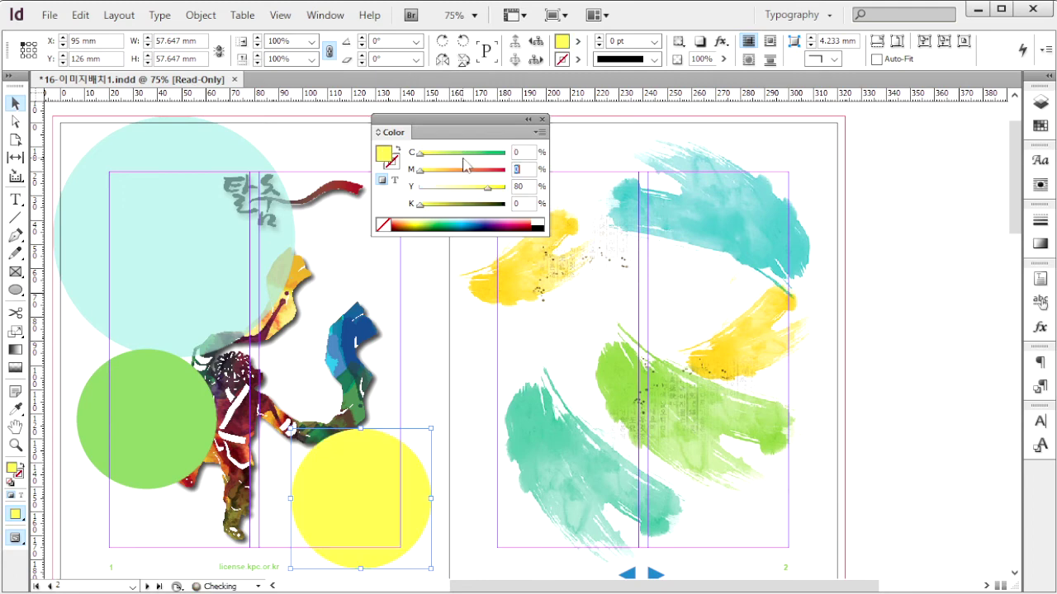
{"action": "type", "text": "30"}
{"action": "key", "text": "Tab"}
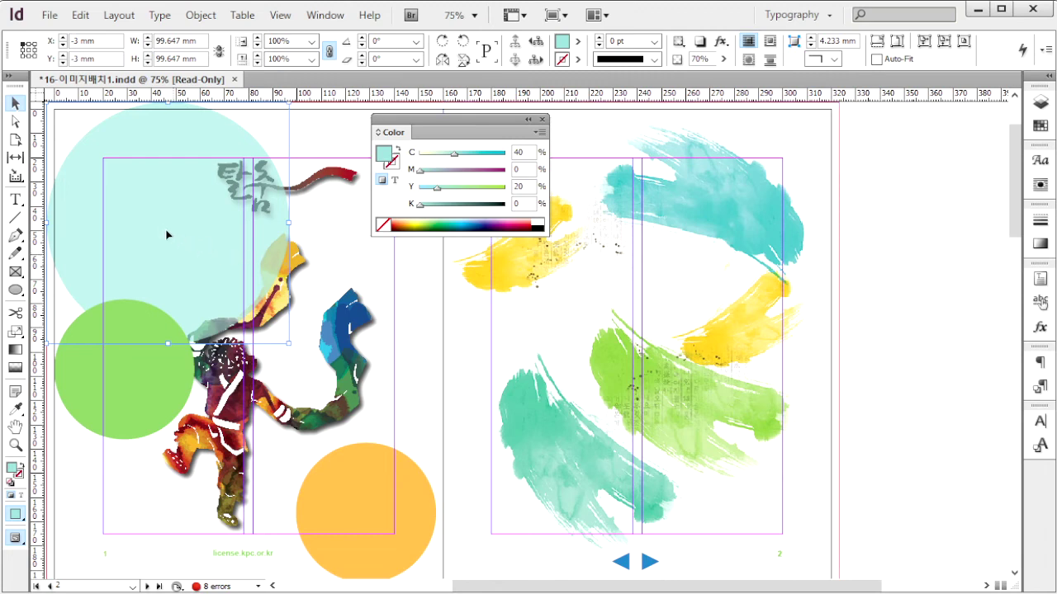
Select all three circles on page 1 and send them to the back, behind the dancer image
{"action": "left_click", "coordinate": [114, 406], "text": "shift"}
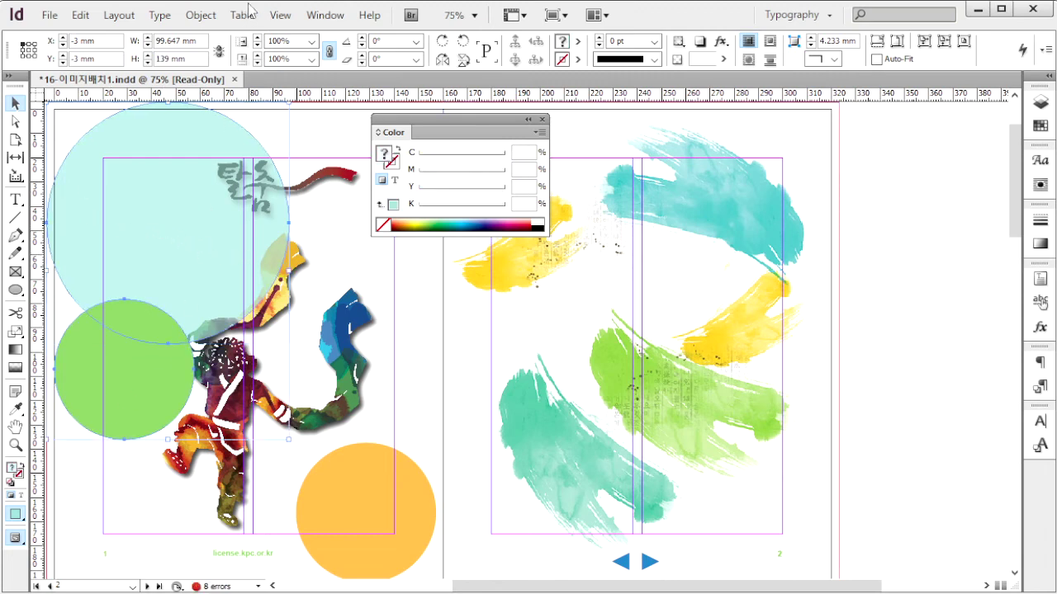
{"action": "left_click", "coordinate": [410, 517], "text": "shift"}
{"action": "left_click", "coordinate": [201, 15]}
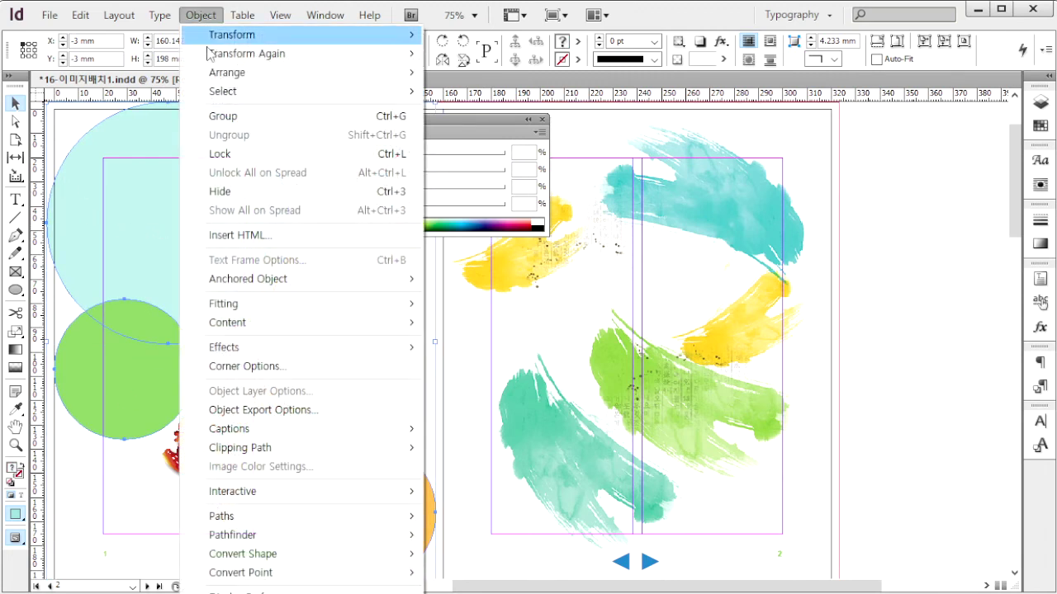
{"action": "mouse_move", "coordinate": [305, 73]}
{"action": "left_click", "coordinate": [496, 128]}
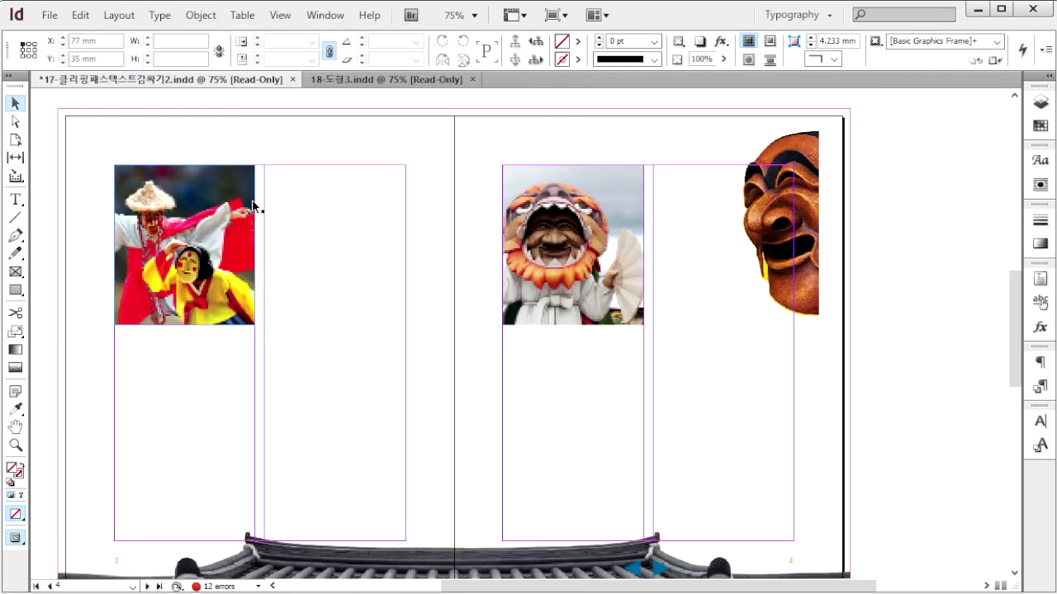
Create an 18 mm by 201 mm rectangle near page 3's outer edge with the Rectangle tool
{"action": "left_click", "coordinate": [15, 290]}
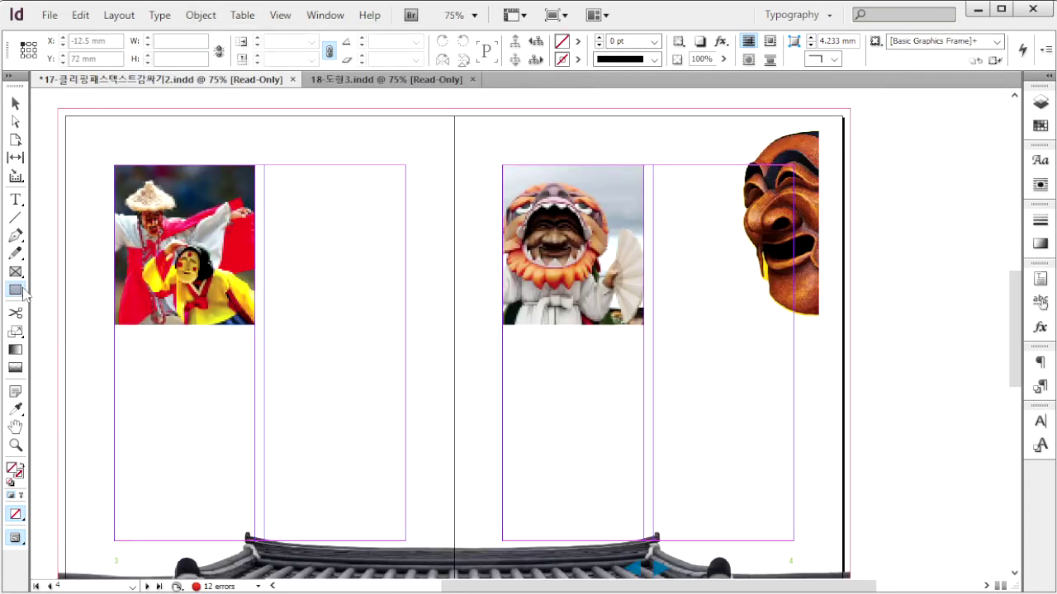
{"action": "left_click", "coordinate": [93, 133]}
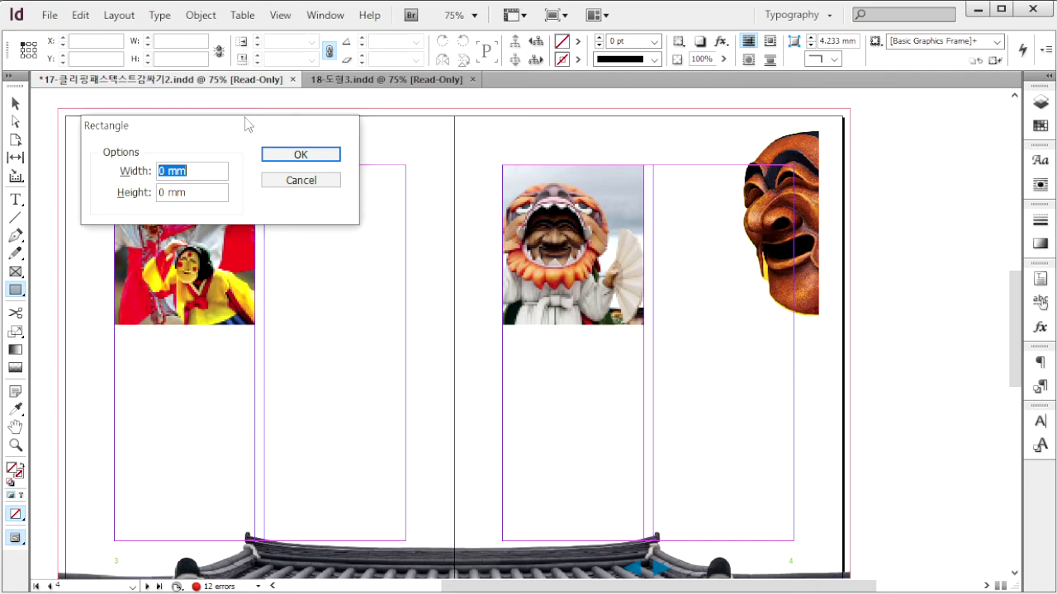
{"action": "type", "text": "18"}
{"action": "key", "text": "Tab"}
{"action": "type", "text": "201"}
{"action": "key", "text": "Return"}
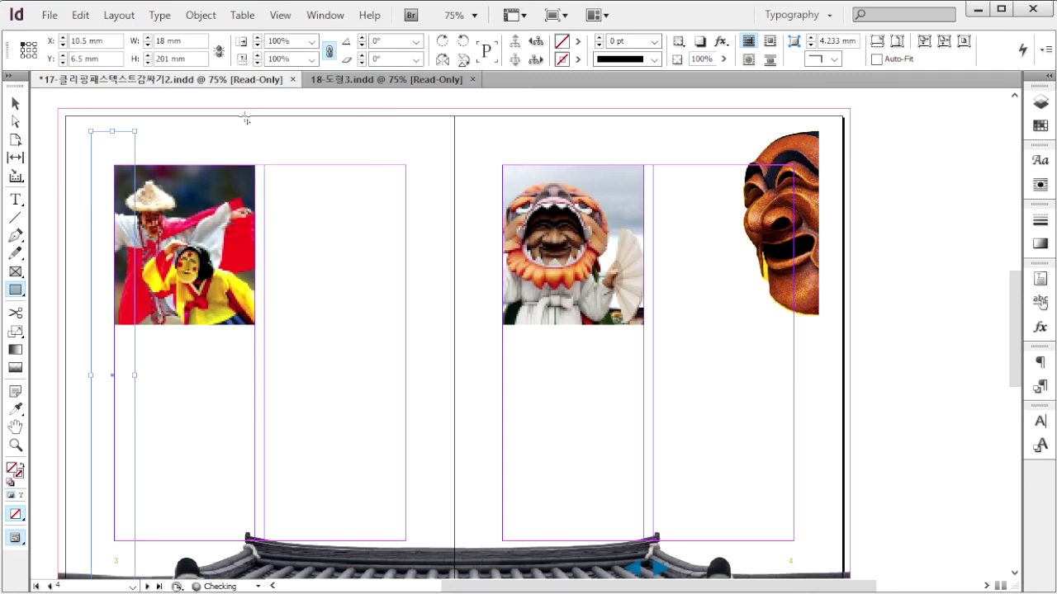
Fill the page 3 rectangle with the CMYK colour C 0, M 30, Y 80, K 0
{"action": "key", "text": "F6"}
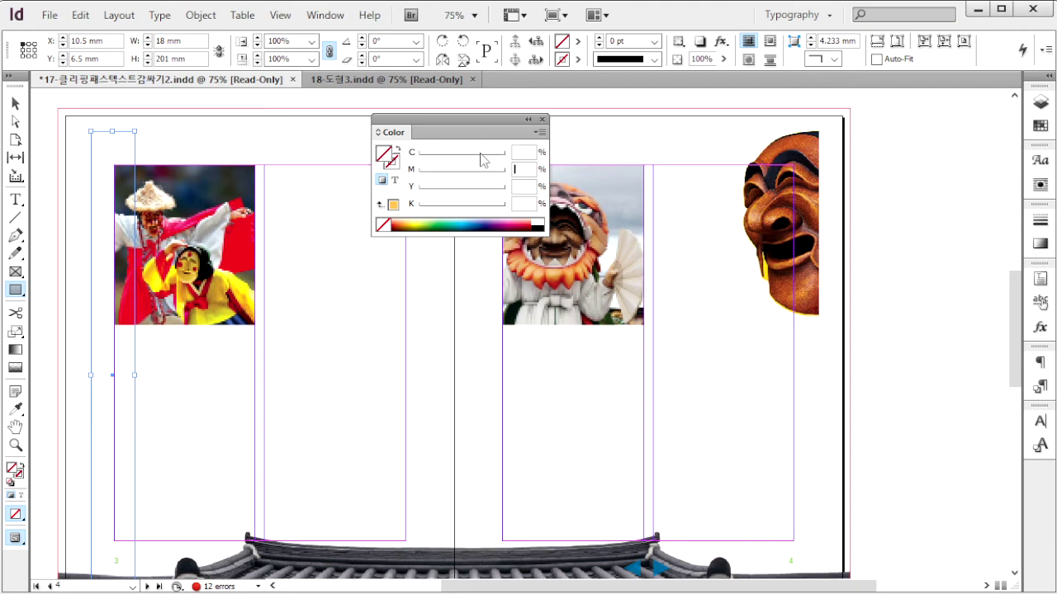
{"action": "type", "text": "30"}
{"action": "key", "text": "Tab"}
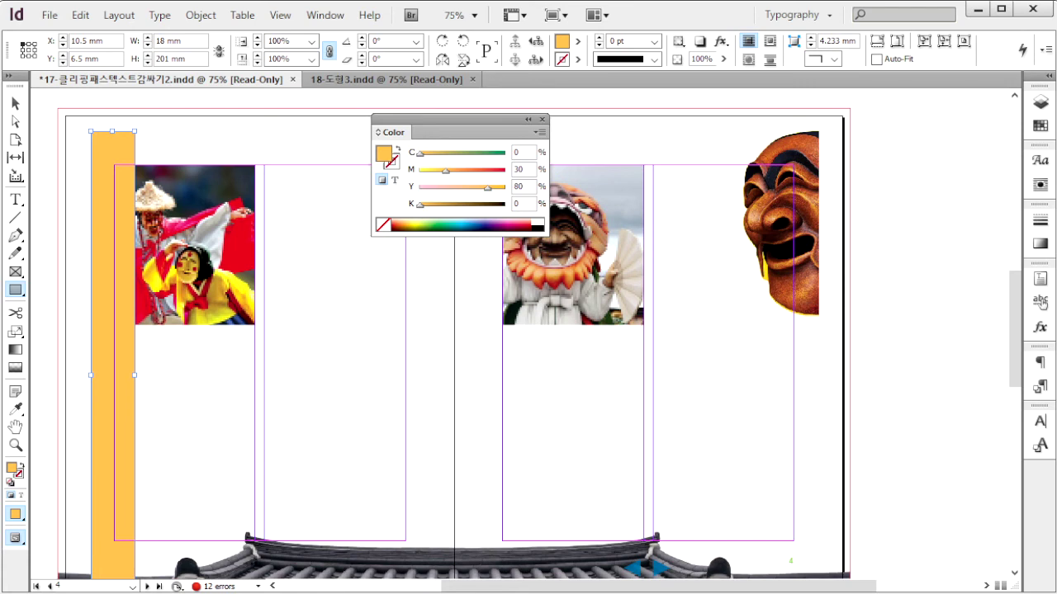
Move the bar to page 3's outer bleed corner at X -3 mm, Y -3 mm, and duplicate it onto page 4's outer bleed edge
{"action": "left_click", "coordinate": [15, 104]}
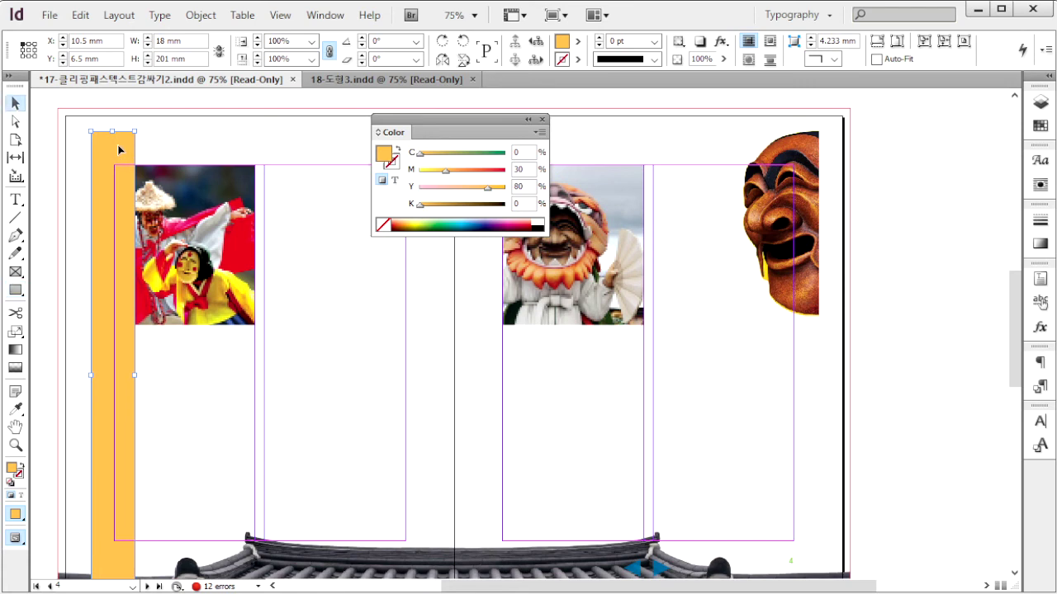
{"action": "left_click_drag", "start_coordinate": [118, 149], "coordinate": [90, 124]}
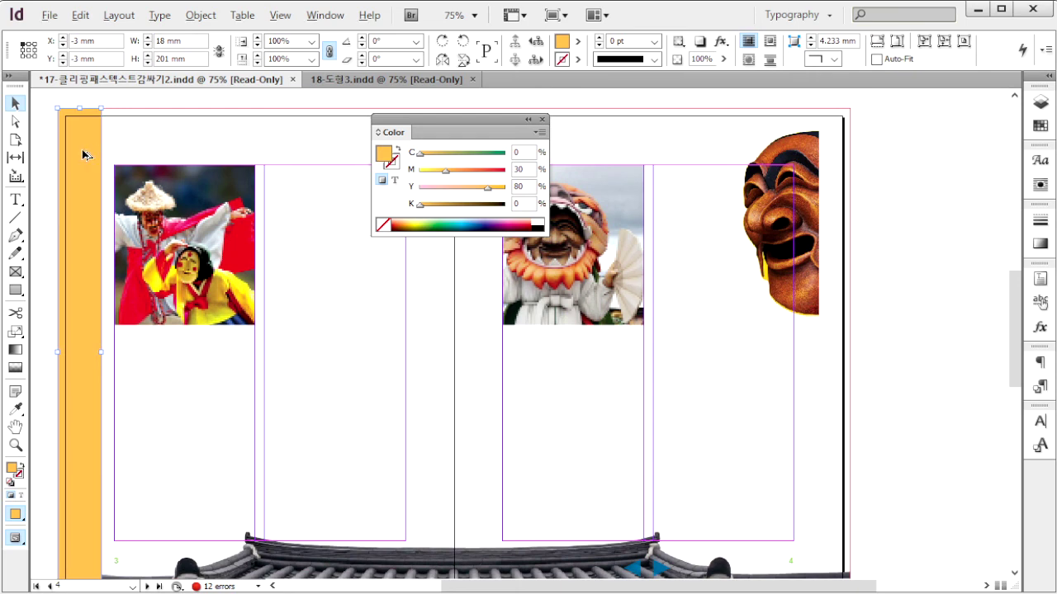
{"action": "left_click_drag", "start_coordinate": [83, 153], "coordinate": [831, 175]}
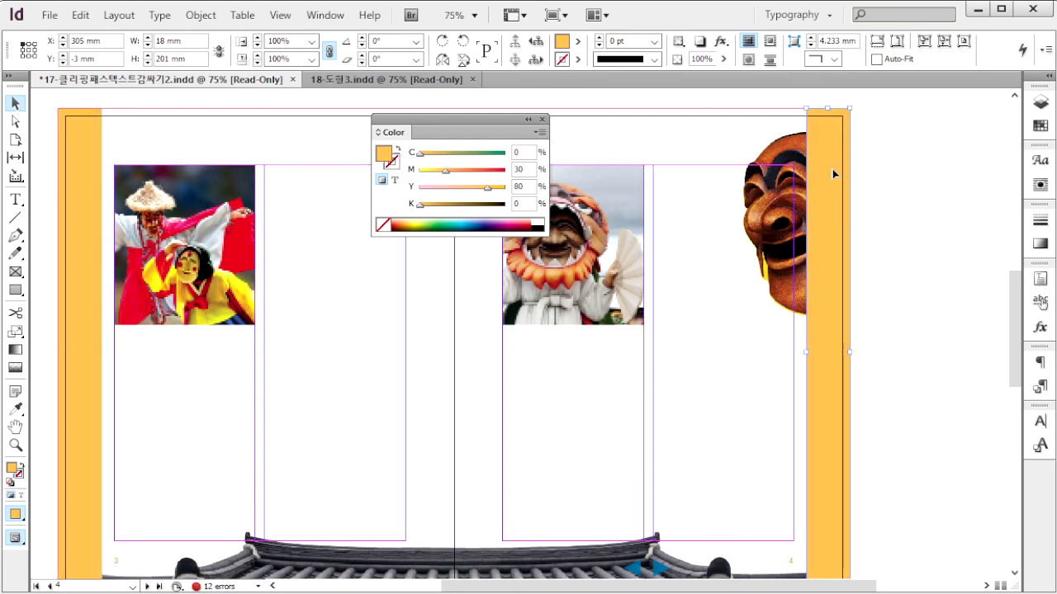
Select both vertical bars on the page 3–4 spread and send them to the back
{"action": "left_click", "coordinate": [71, 174], "text": "shift"}
{"action": "left_click", "coordinate": [204, 15]}
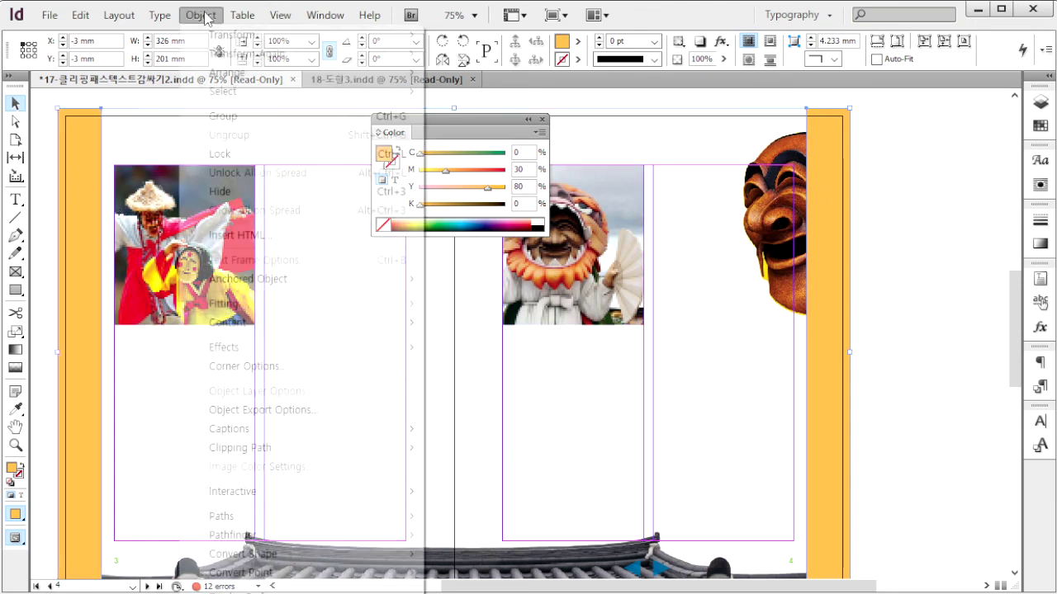
{"action": "mouse_move", "coordinate": [238, 75]}
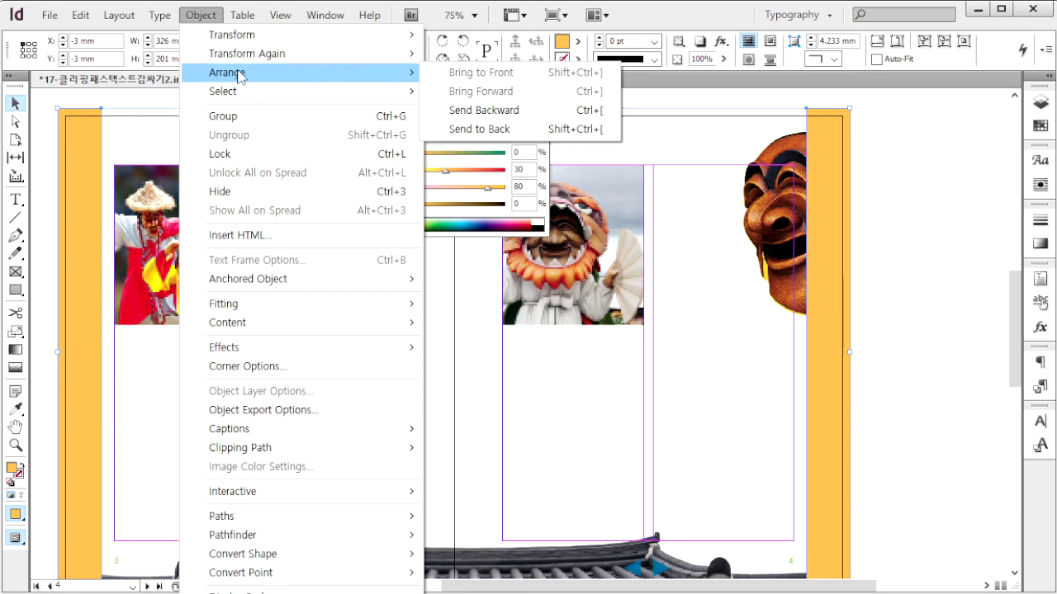
{"action": "left_click", "coordinate": [535, 130]}
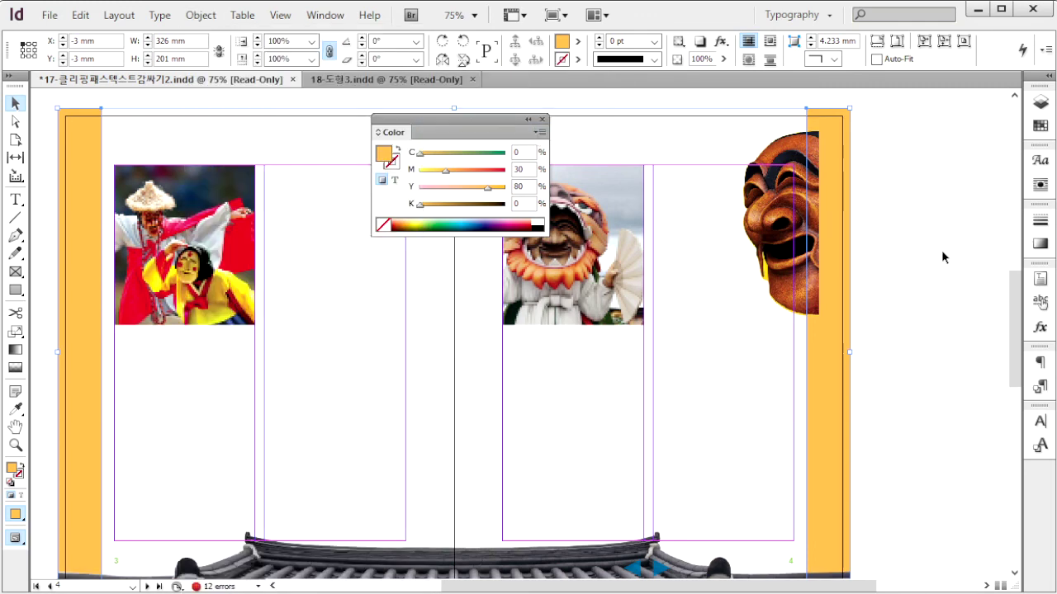
Copy both vertical bars to the page 5–6 spread and align them with its bleed edges at X -3 mm, Y -3 mm
{"action": "left_click", "coordinate": [842, 124], "text": "shift"}
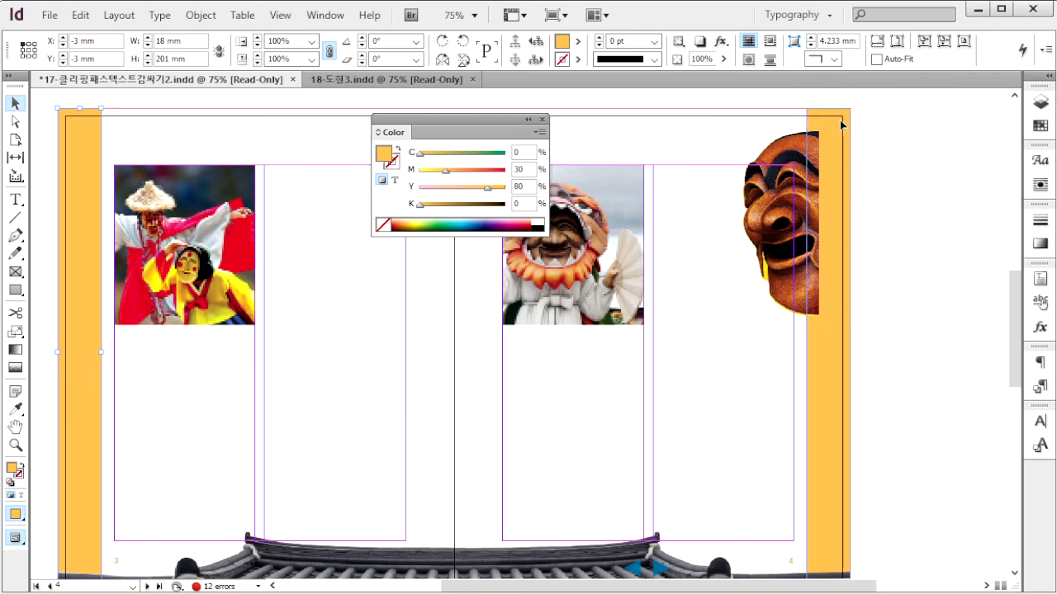
{"action": "left_click", "coordinate": [842, 123], "text": "shift"}
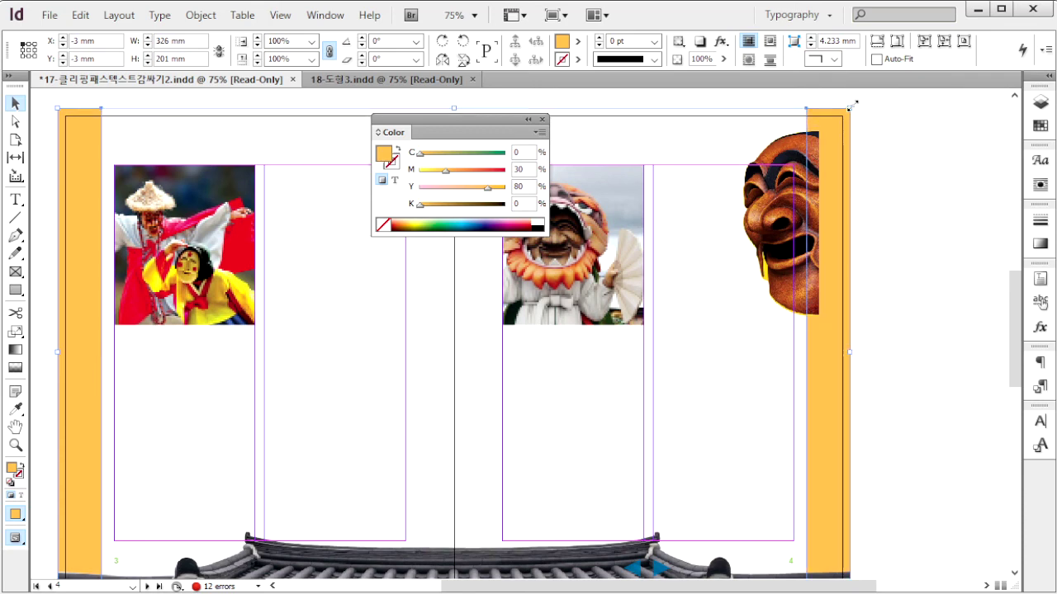
{"action": "scroll", "coordinate": [841, 216], "scroll_direction": "down", "scroll_amount": 10}
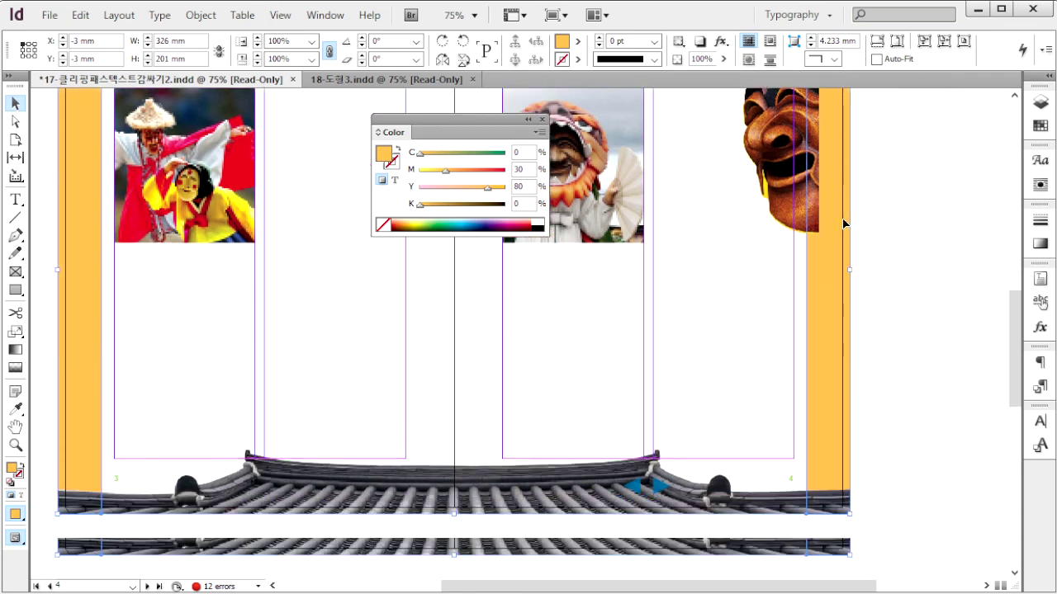
{"action": "scroll", "coordinate": [875, 220], "scroll_direction": "down", "scroll_amount": 2}
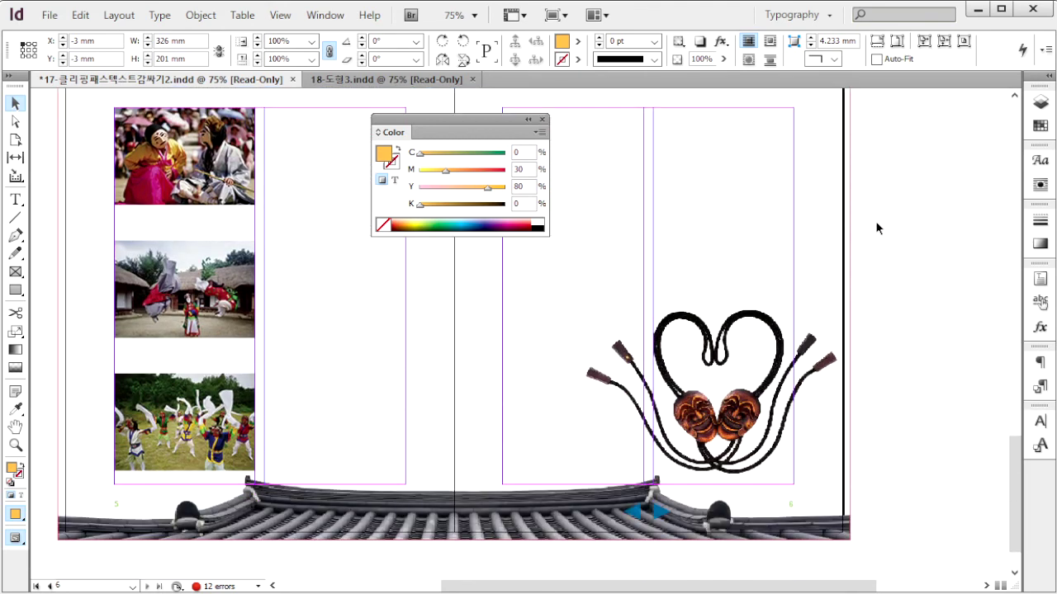
{"action": "scroll", "coordinate": [879, 223], "scroll_direction": "up", "scroll_amount": 1}
{"action": "left_click", "coordinate": [898, 240]}
{"action": "key", "text": "ctrl+alt+shift+v"}
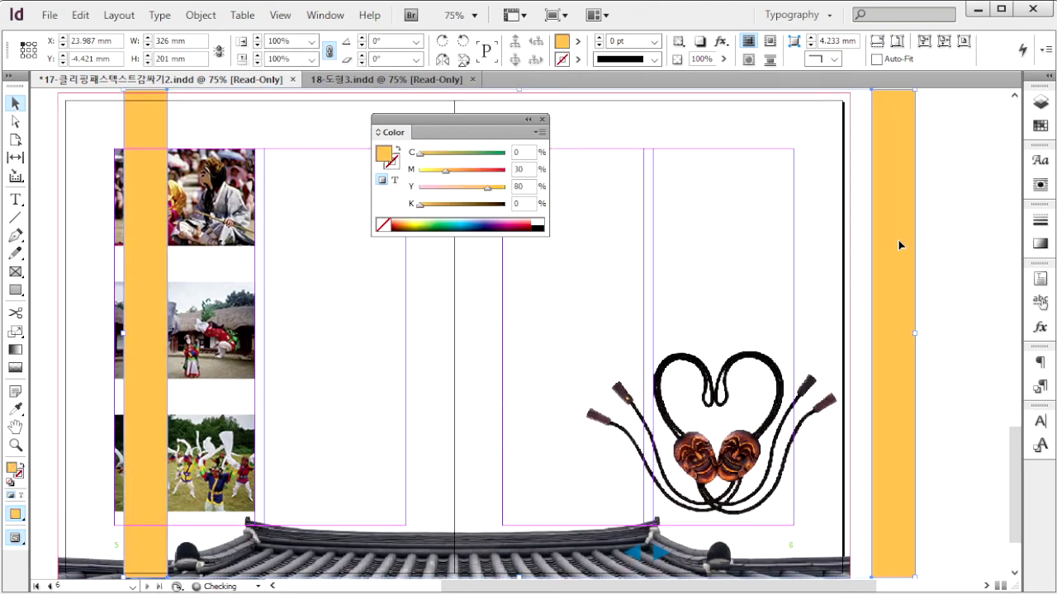
{"action": "left_click_drag", "start_coordinate": [884, 174], "coordinate": [823, 180]}
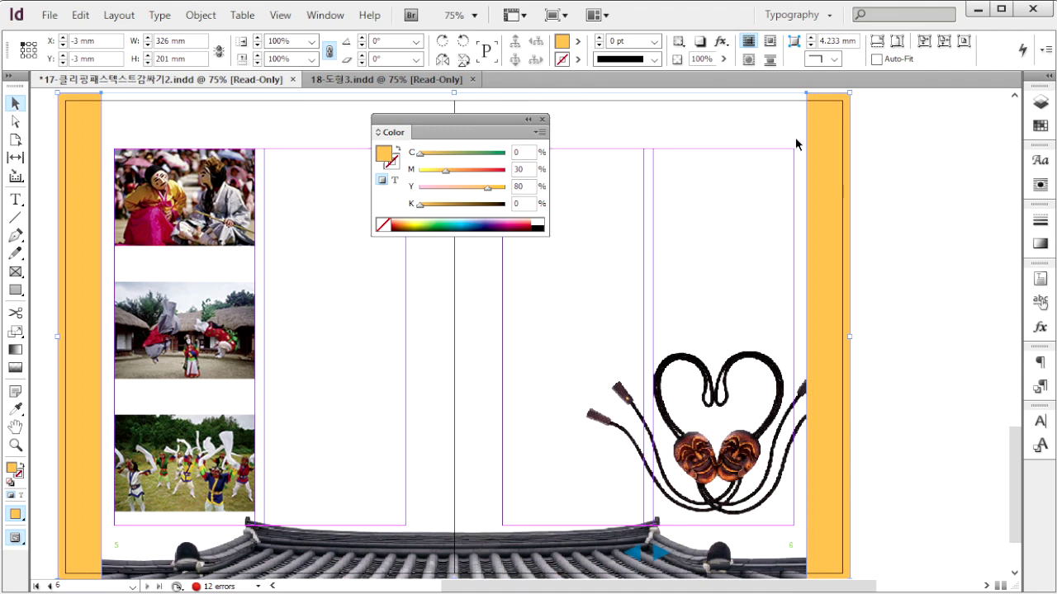
Fill both bars on pages 5 and 6 with the CMYK colour C 40, M 0, Y 10, K 0
{"action": "left_click", "coordinate": [527, 152]}
{"action": "type", "text": "40"}
{"action": "key", "text": "Tab"}
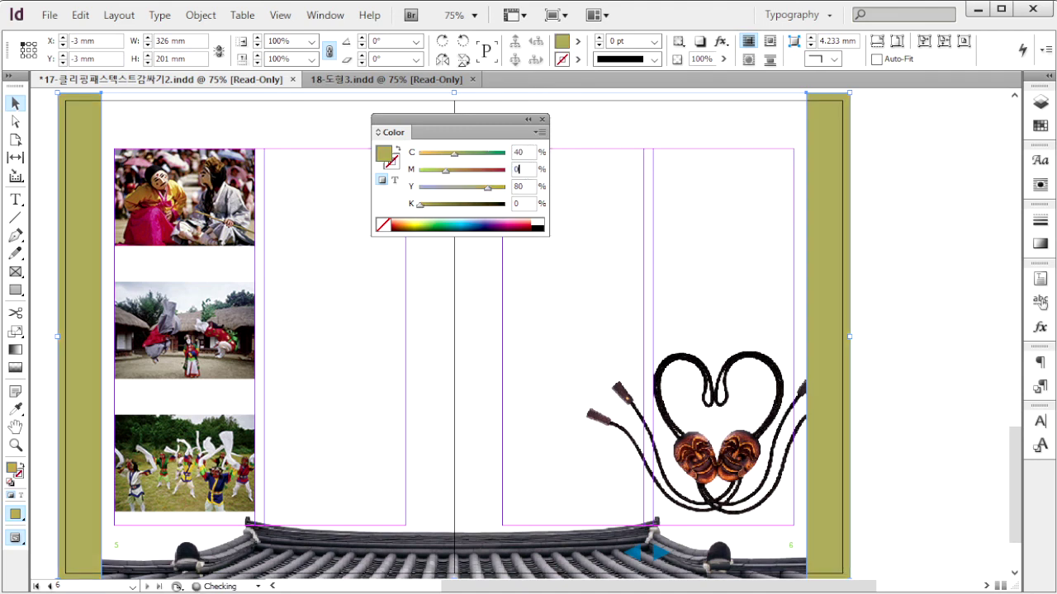
{"action": "type", "text": "0"}
{"action": "key", "text": "Tab"}
{"action": "type", "text": "1"}
{"action": "key", "text": "Return"}
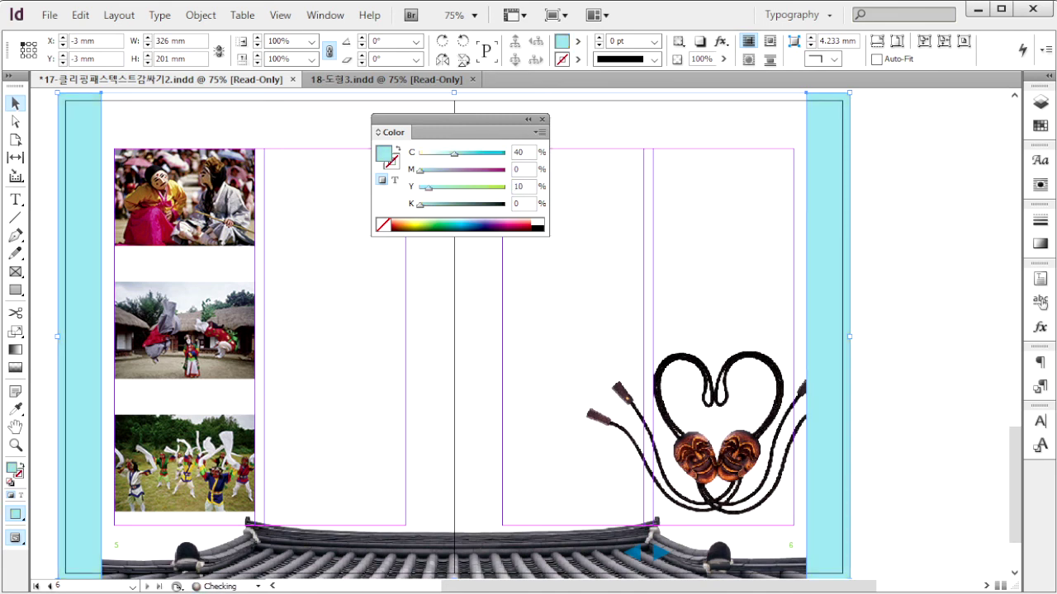
Send both vertical bars on the page 5–6 spread to the back
{"action": "left_click", "coordinate": [201, 14]}
{"action": "mouse_move", "coordinate": [230, 77]}
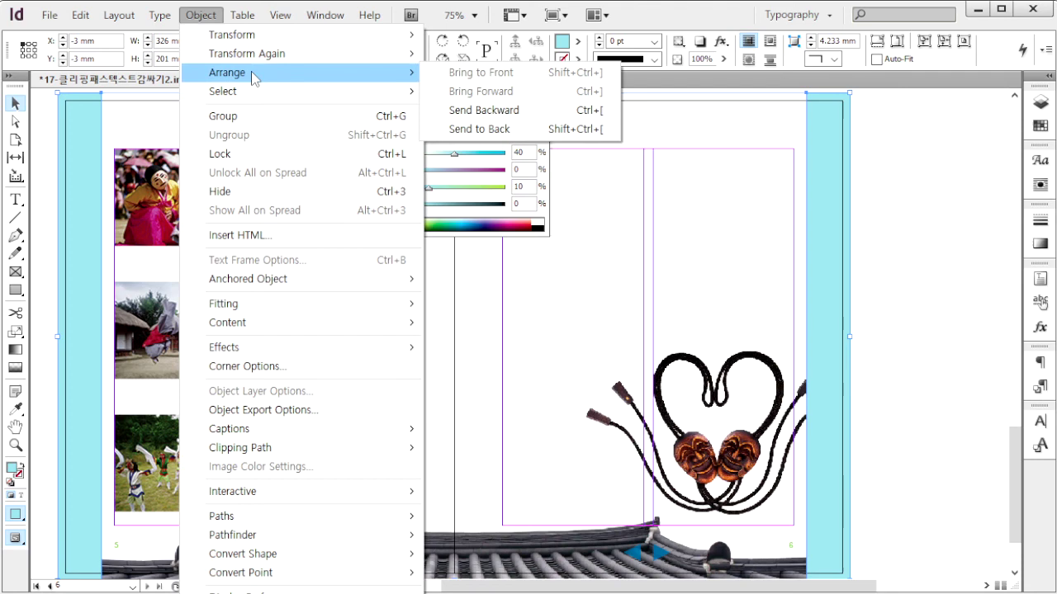
{"action": "left_click", "coordinate": [496, 126]}
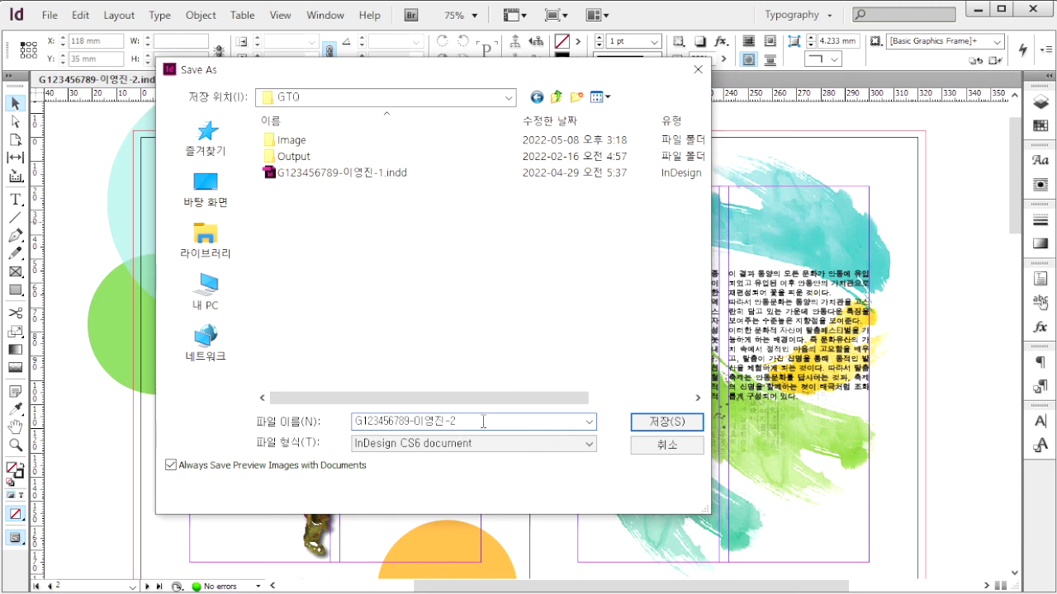
Save the document as an InDesign CS6 file in the GTO folder and start exporting it there in EPUB format
{"action": "left_click", "coordinate": [664, 422]}
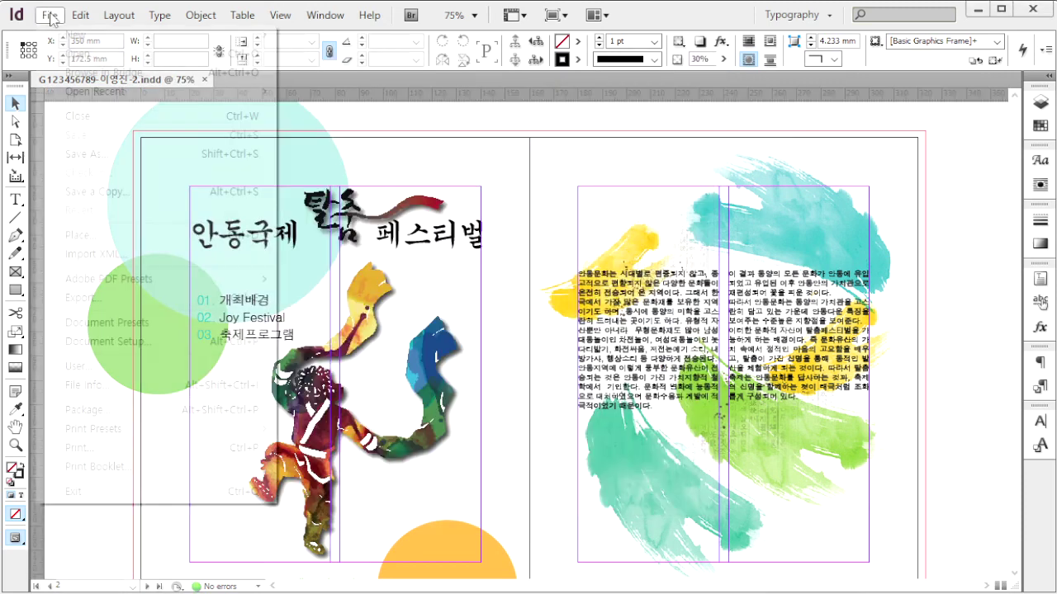
{"action": "left_click", "coordinate": [50, 14]}
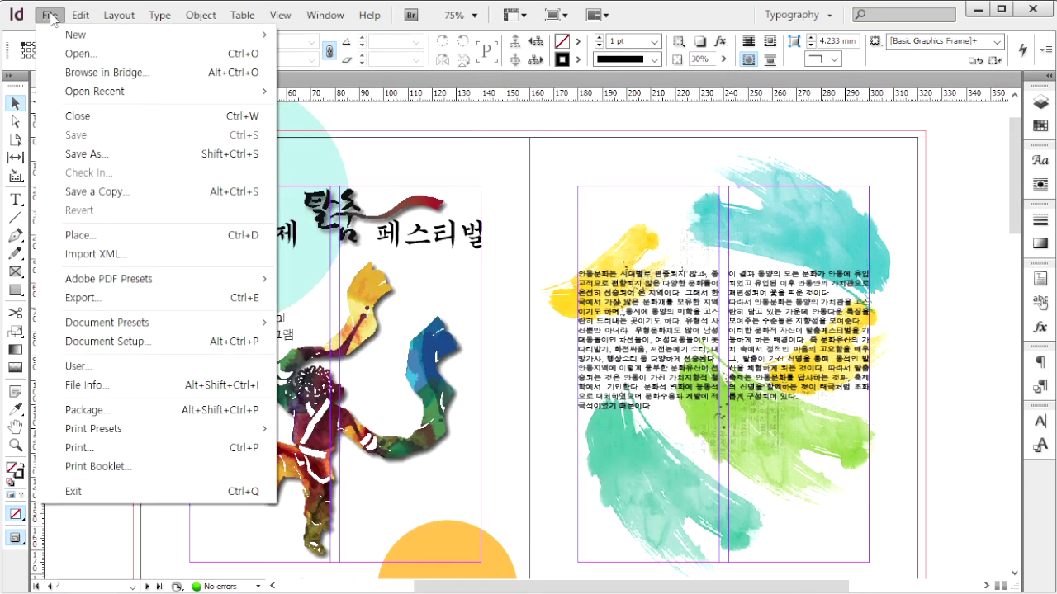
{"action": "left_click", "coordinate": [103, 308]}
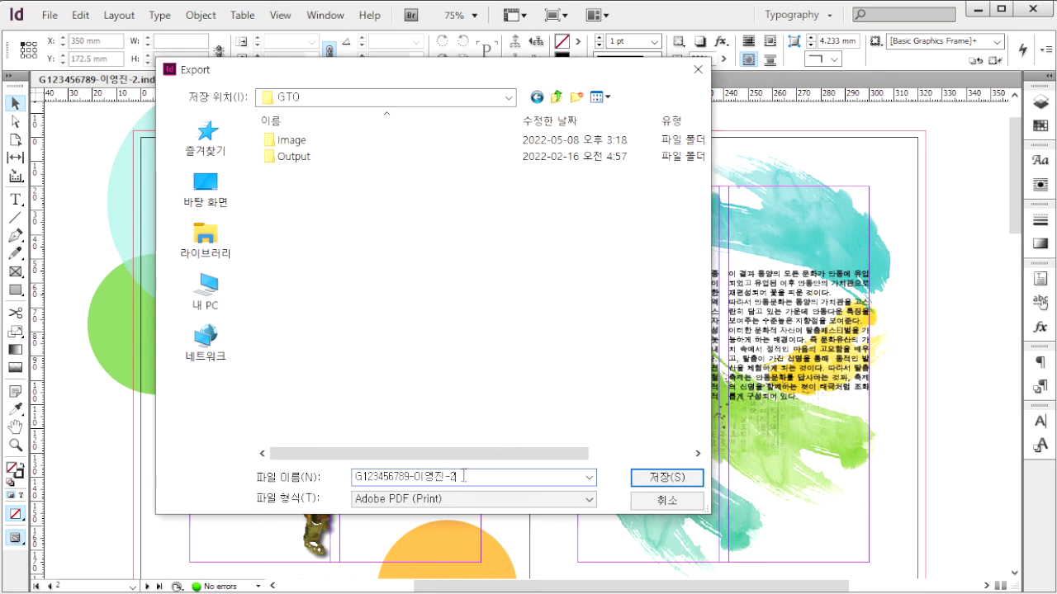
{"action": "left_click", "coordinate": [451, 500]}
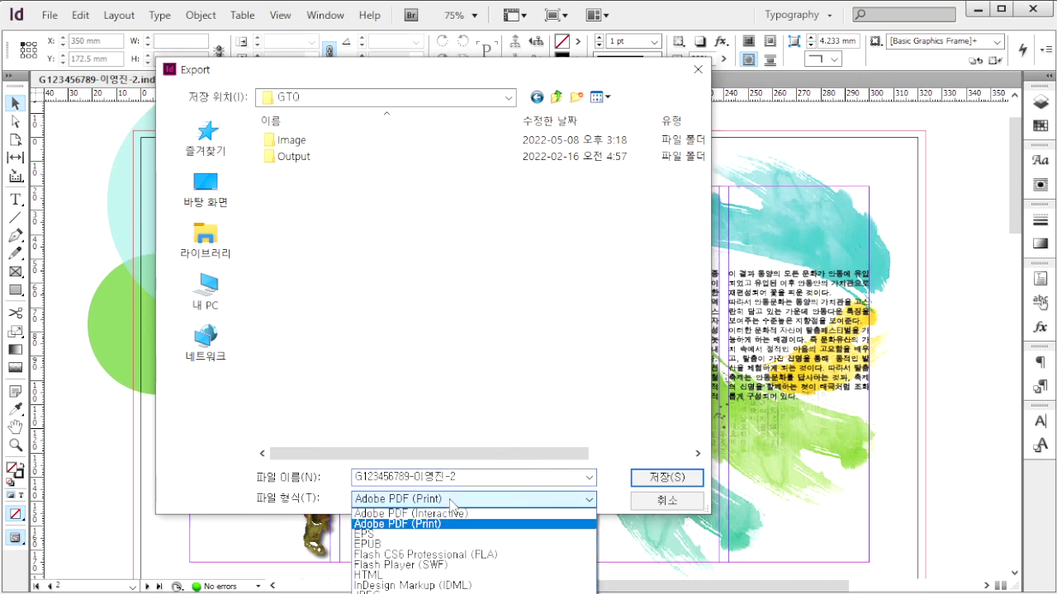
{"action": "left_click", "coordinate": [368, 552]}
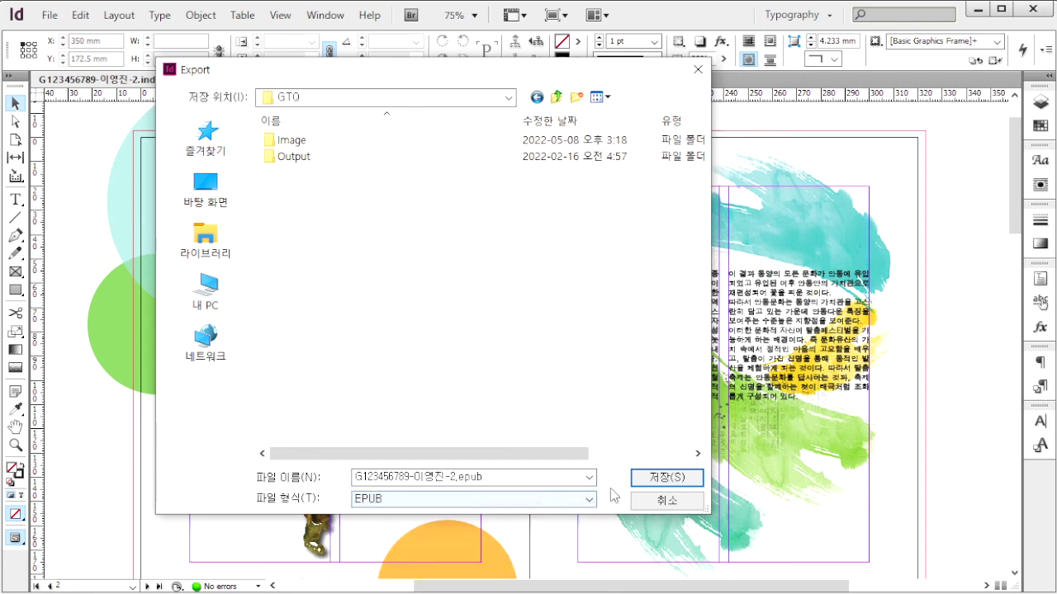
{"action": "left_click", "coordinate": [672, 479]}
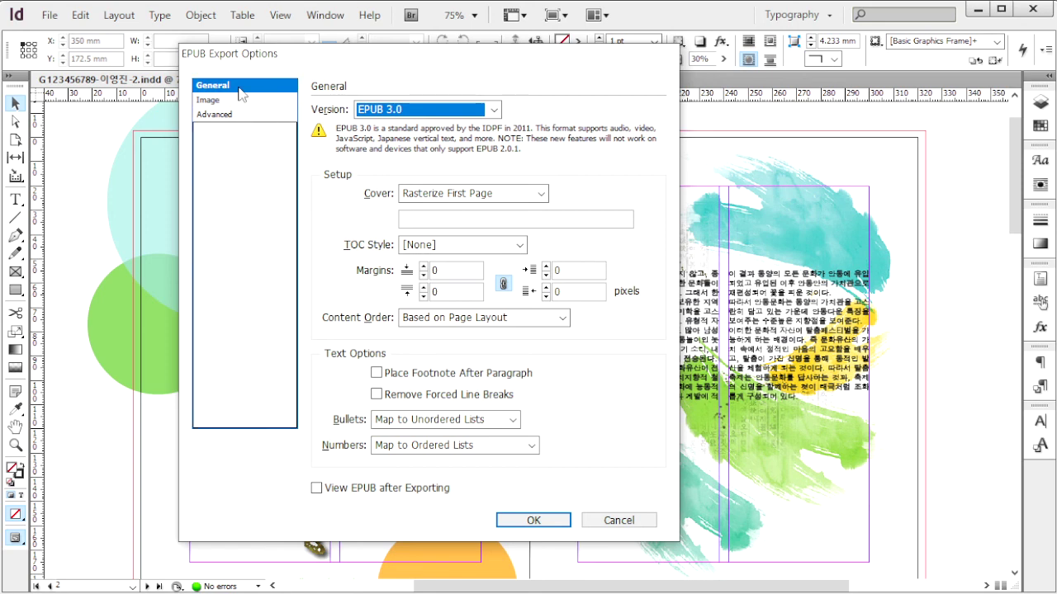
Choose EPUB 3.0 as the export version and Rasterize First Page as the cover
{"action": "mouse_move", "coordinate": [324, 134]}
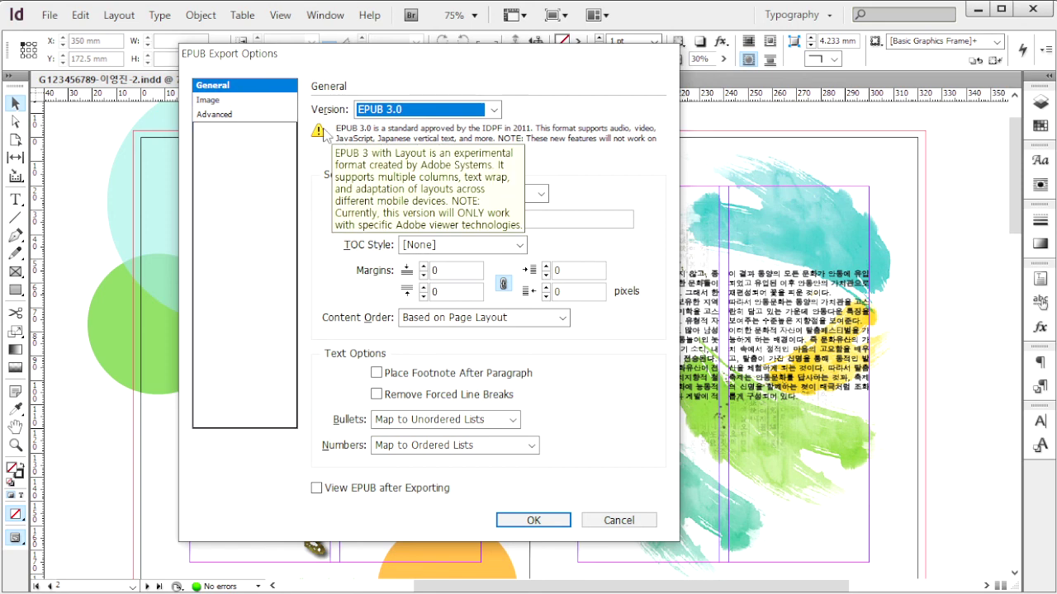
{"action": "left_click", "coordinate": [413, 110]}
{"action": "left_click", "coordinate": [402, 142]}
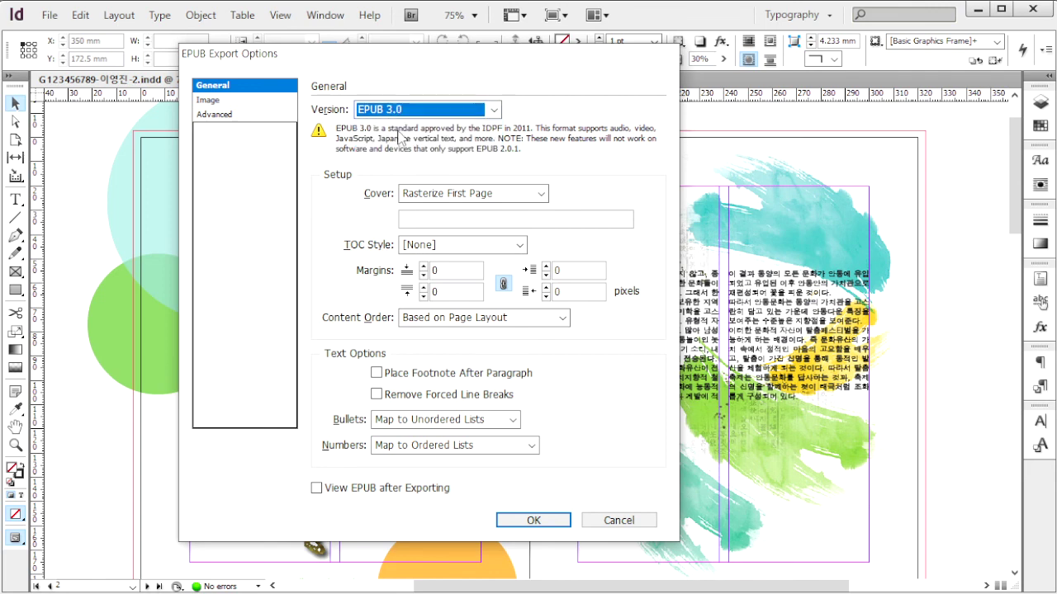
{"action": "left_click", "coordinate": [445, 195]}
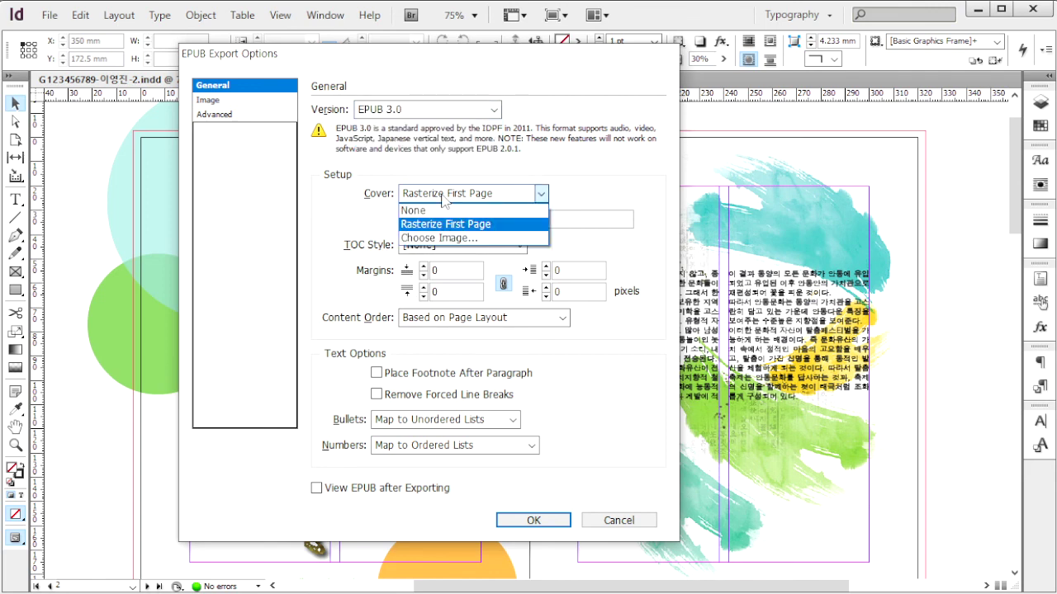
{"action": "left_click", "coordinate": [439, 224]}
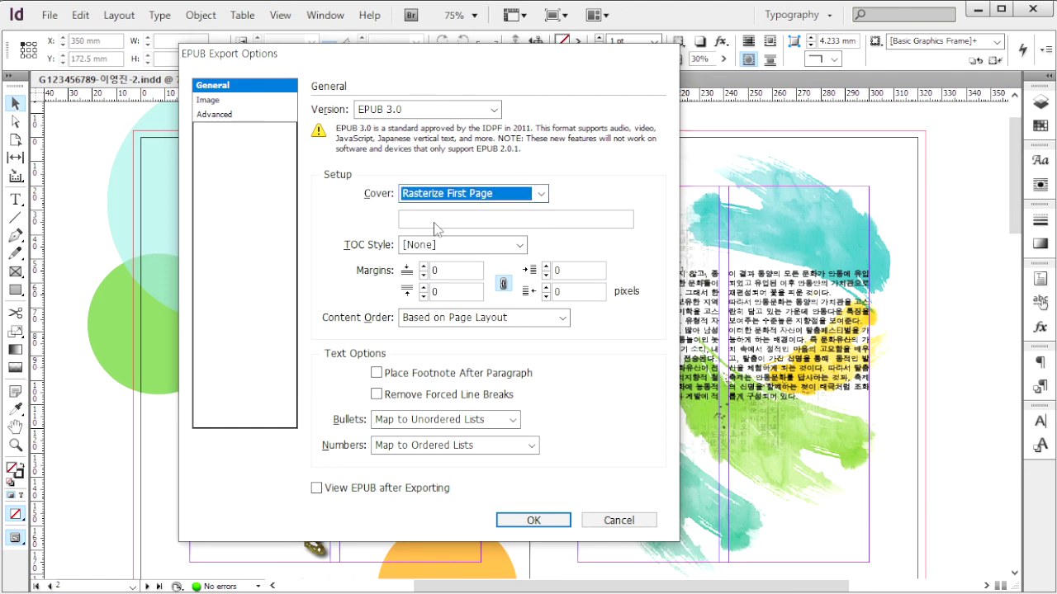